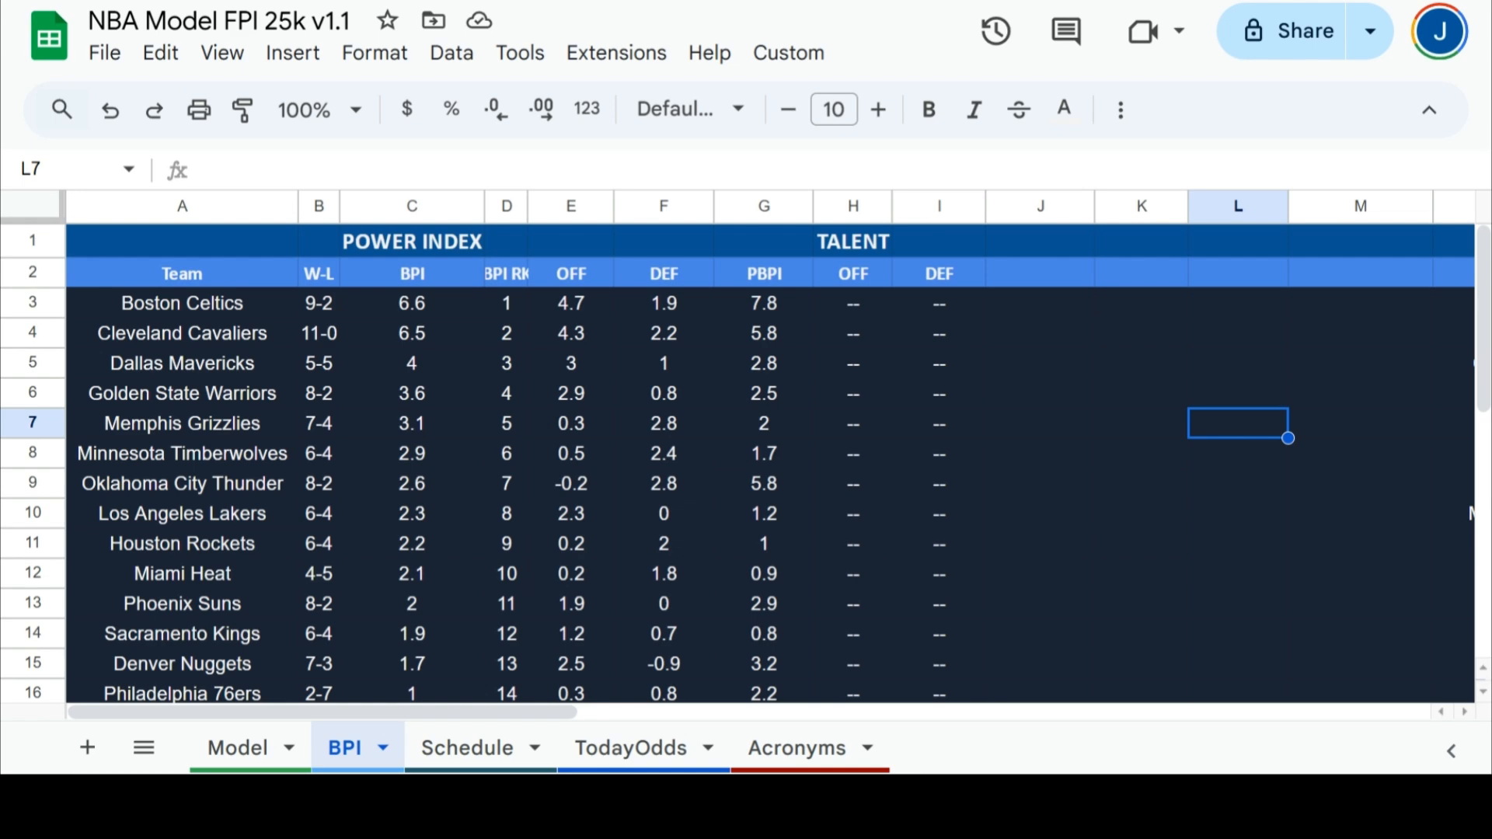
- Inspect the IMPORTHTML formulas in cells A1 and B1 that pull ESPN's power index table into the BPI sheet
{"action": "left_click", "coordinate": [258, 244]}
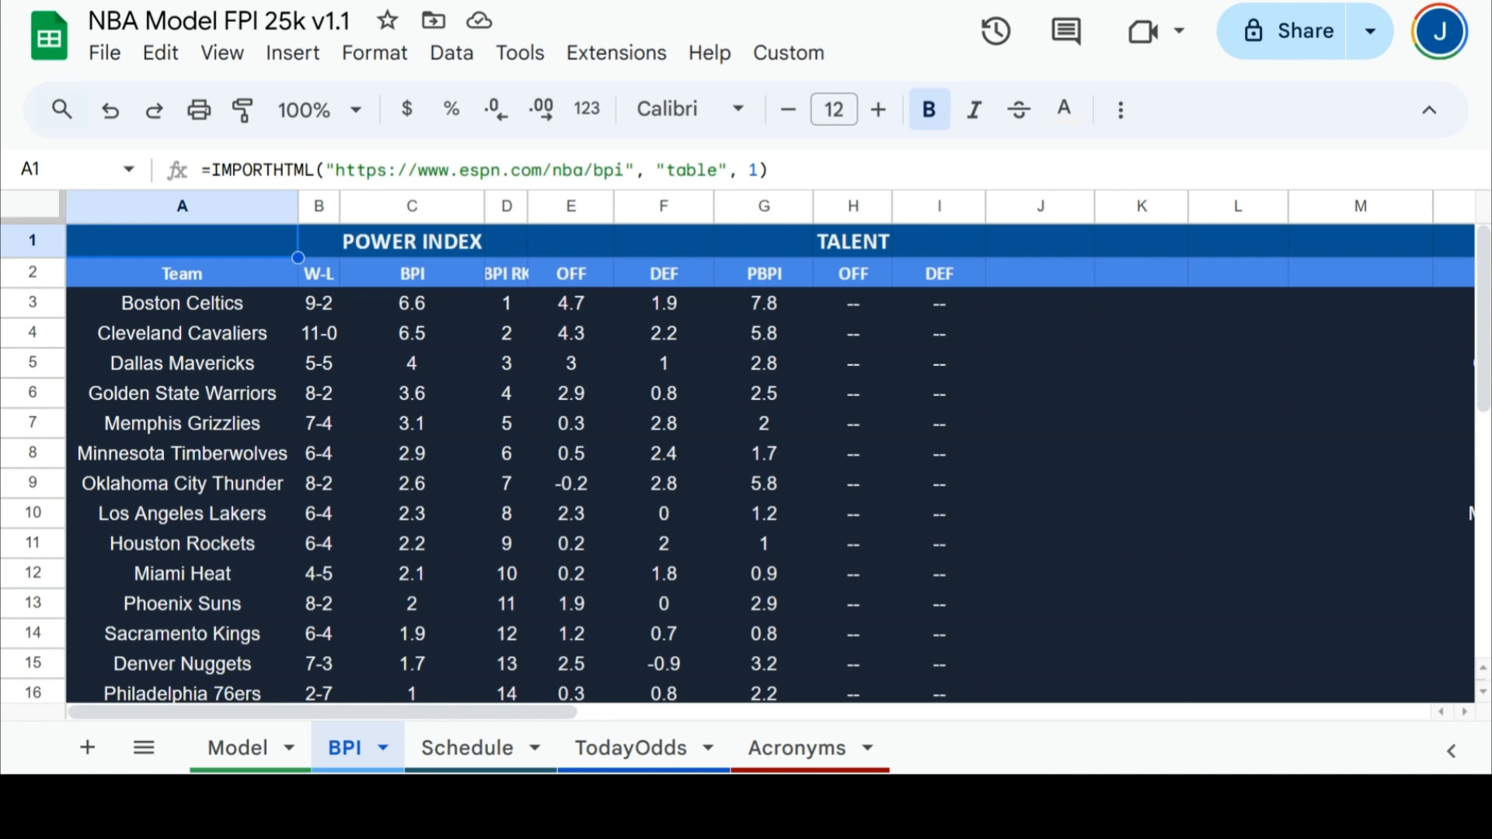
{"action": "left_click", "coordinate": [243, 273]}
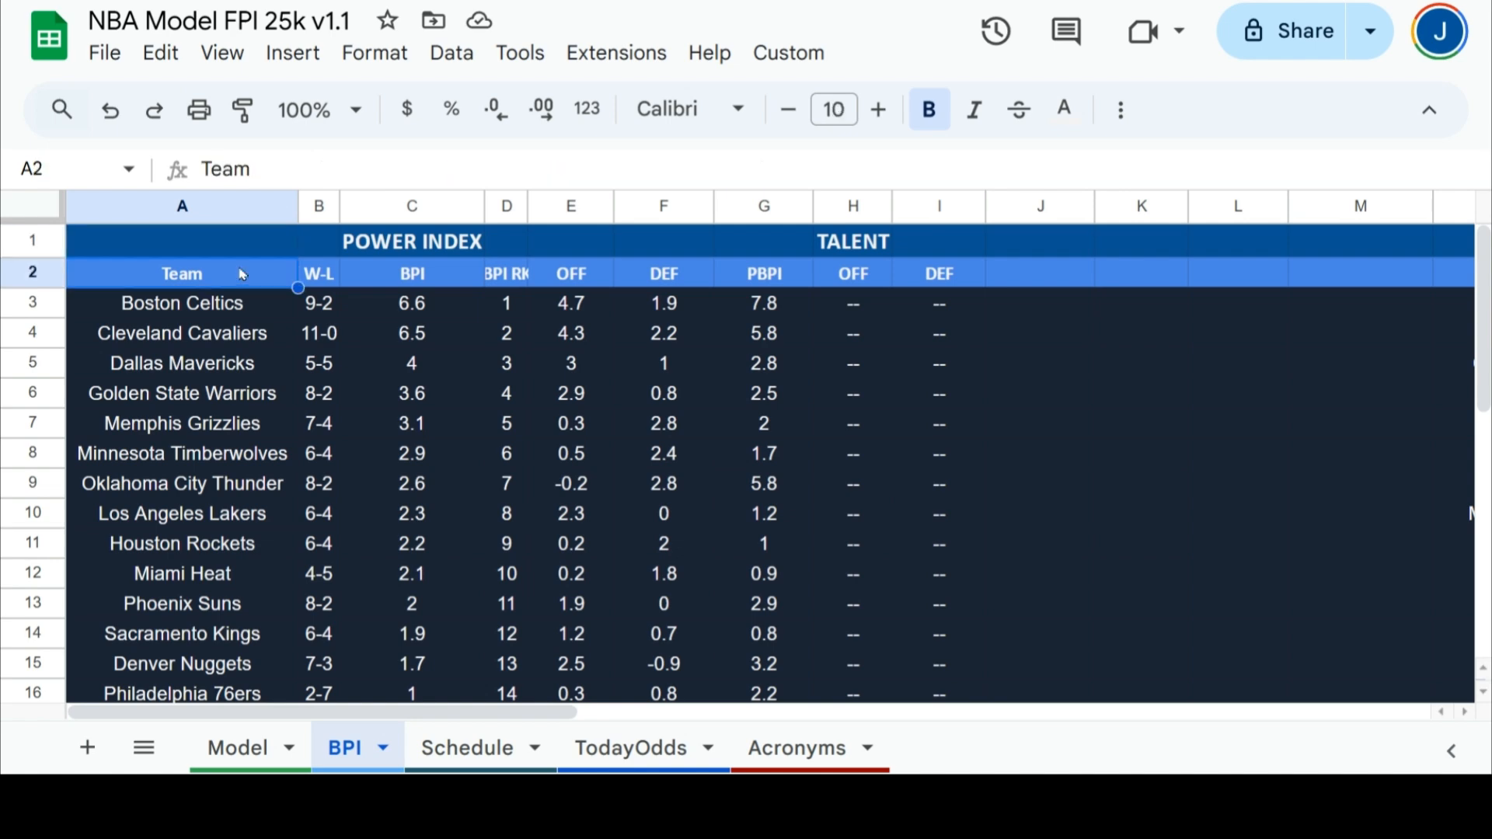
{"action": "left_click", "coordinate": [332, 246]}
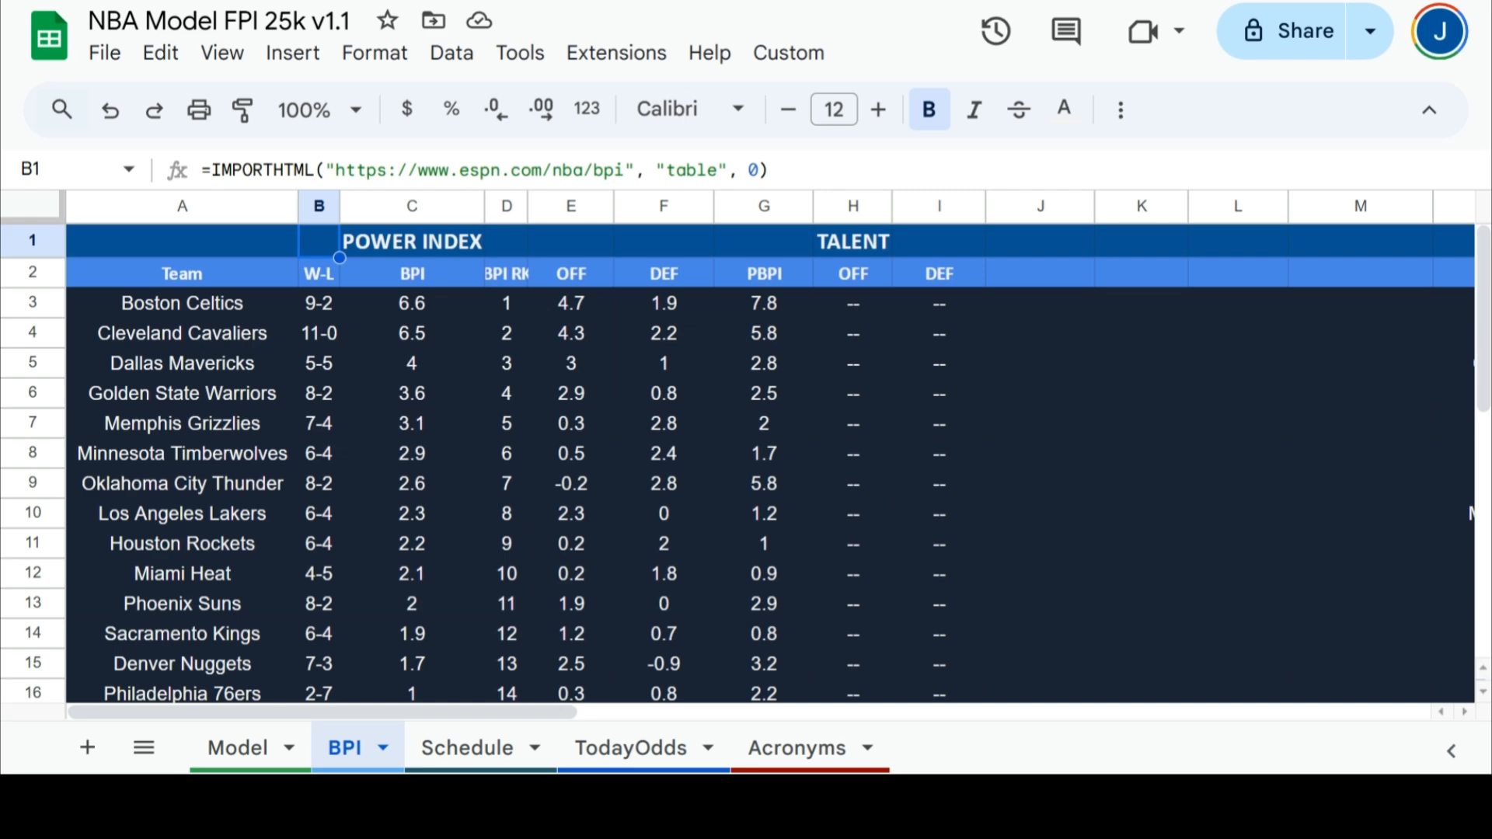
- Examine the Projections table's import formulas in N2 and O2 and look over the columns around it
{"action": "scroll", "coordinate": [772, 454], "scroll_direction": "right", "scroll_amount": 10}
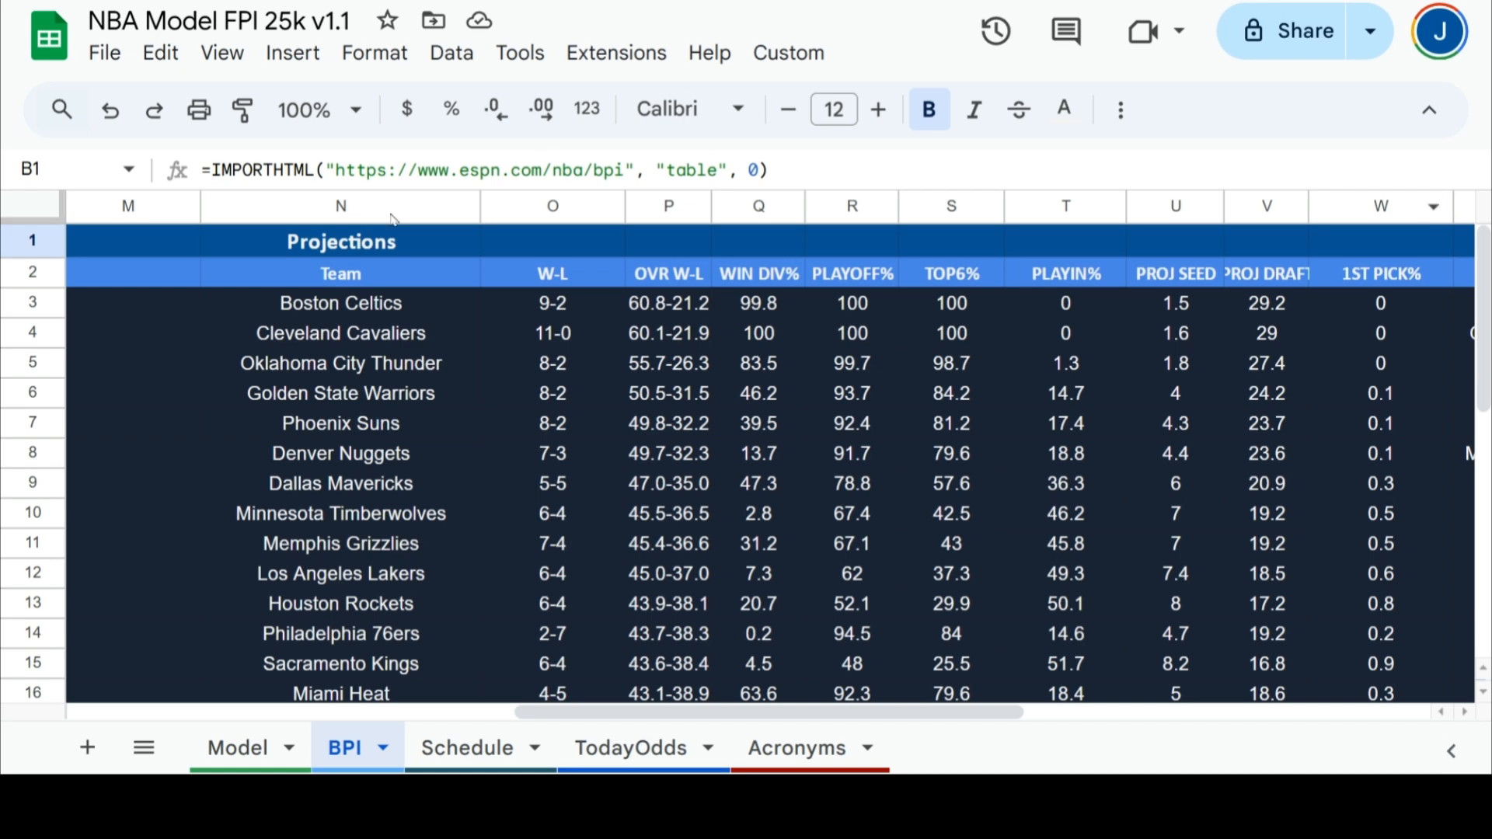
{"action": "left_click", "coordinate": [346, 243]}
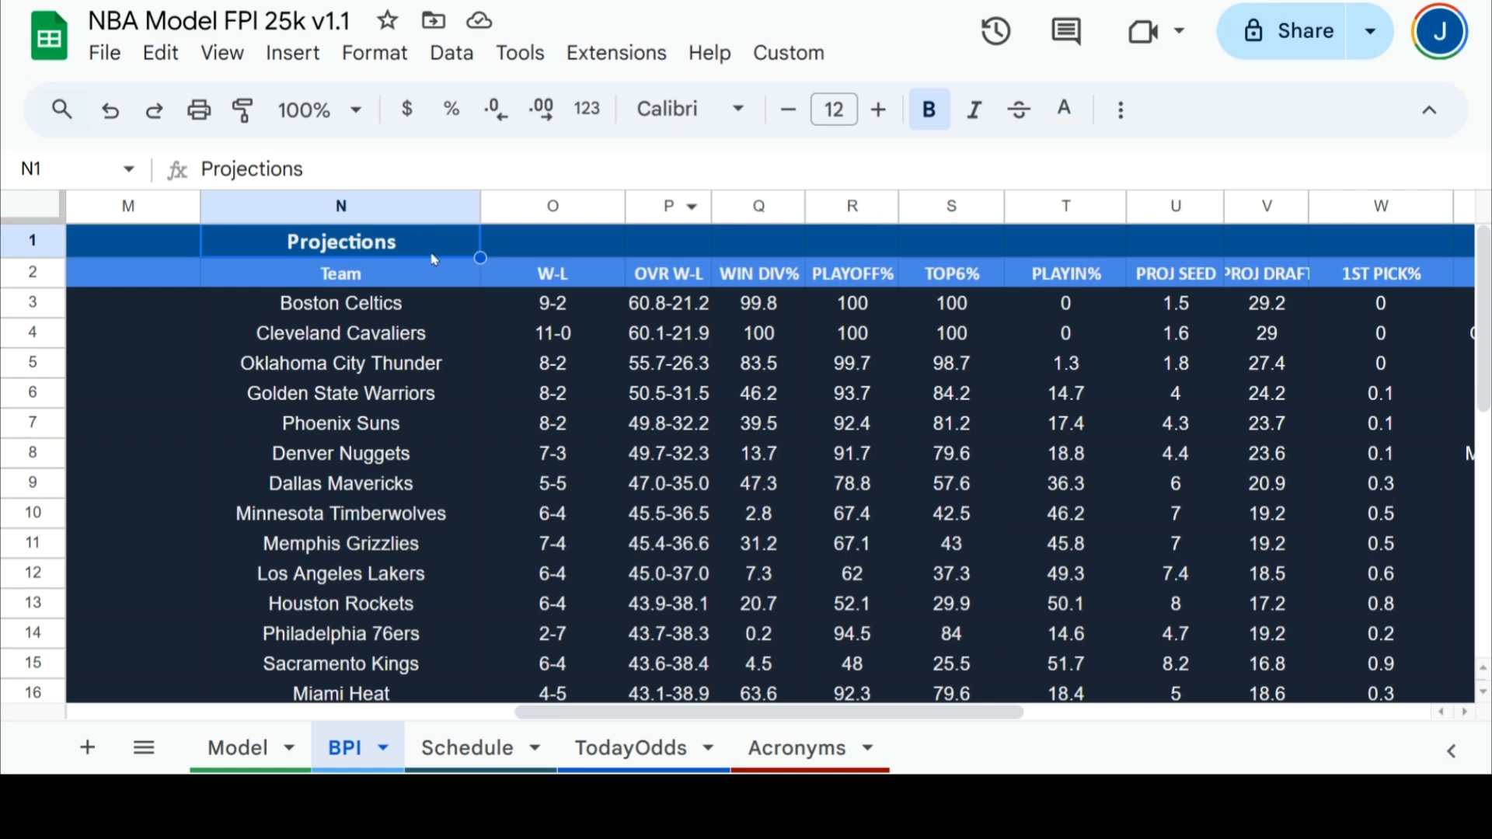
{"action": "left_click", "coordinate": [391, 277]}
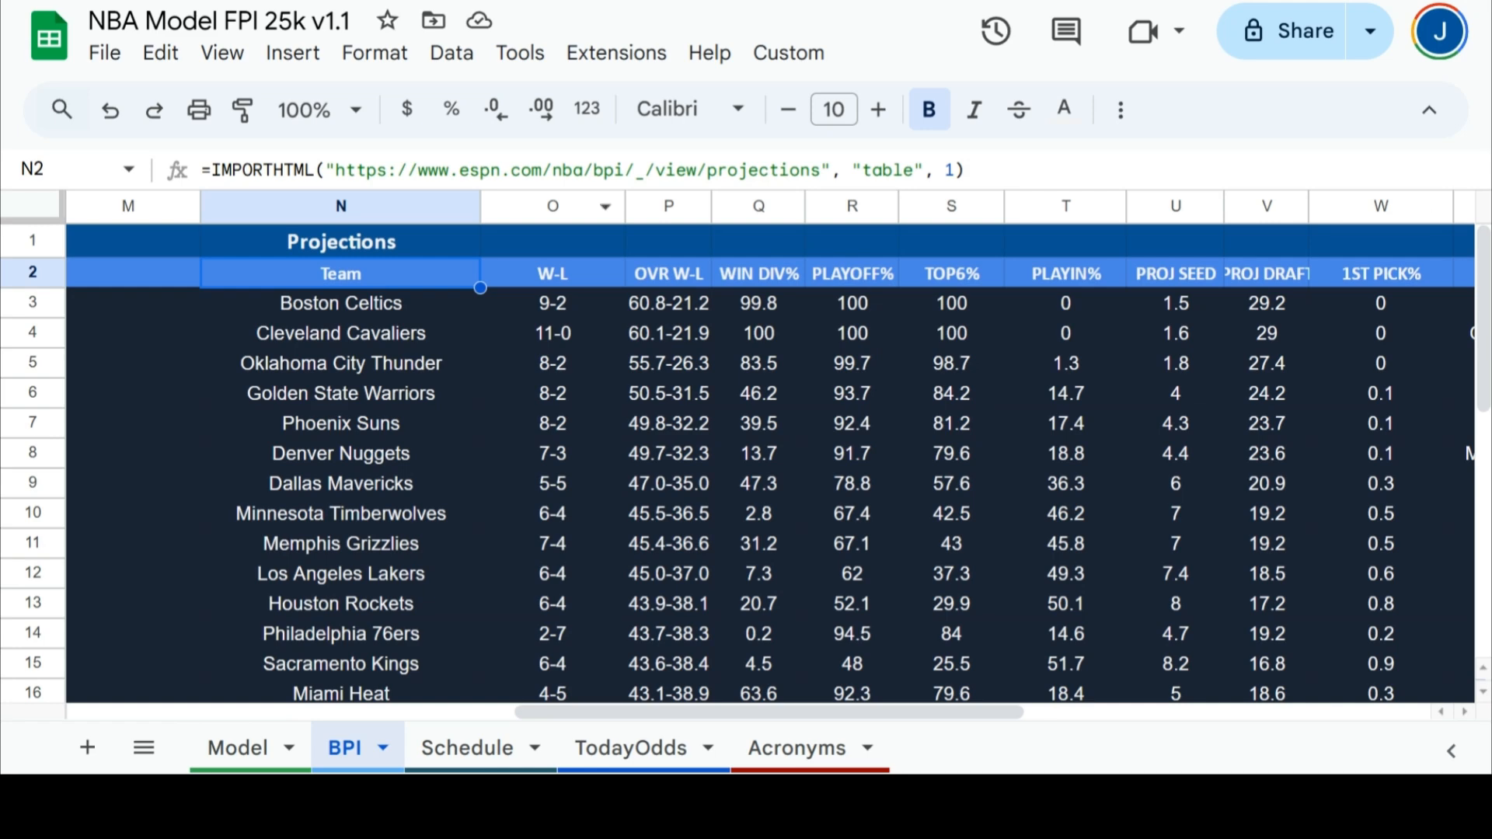
{"action": "key", "text": "Right"}
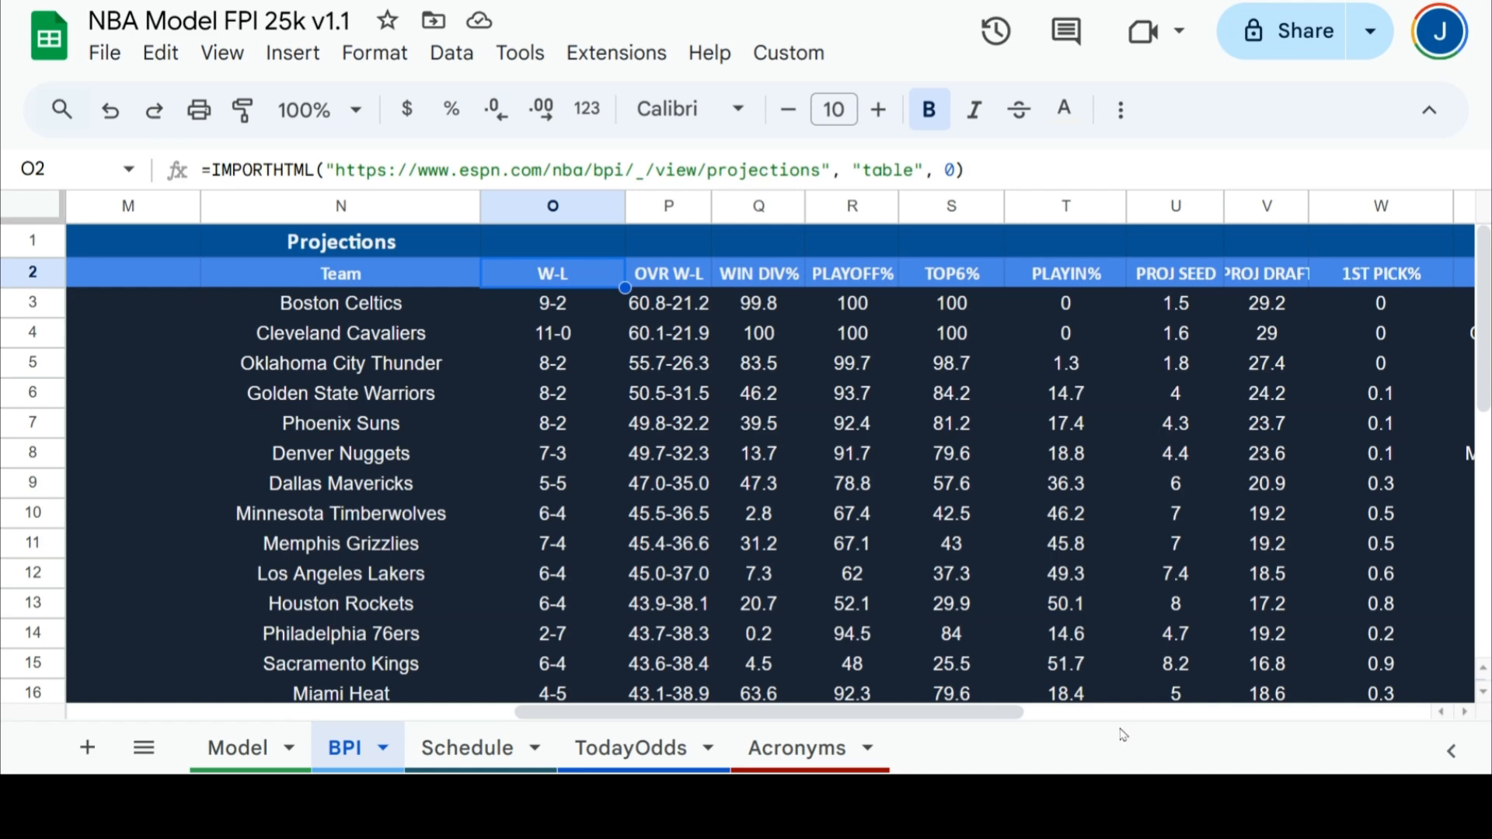
{"action": "scroll", "coordinate": [1176, 666], "scroll_direction": "right", "scroll_amount": 5}
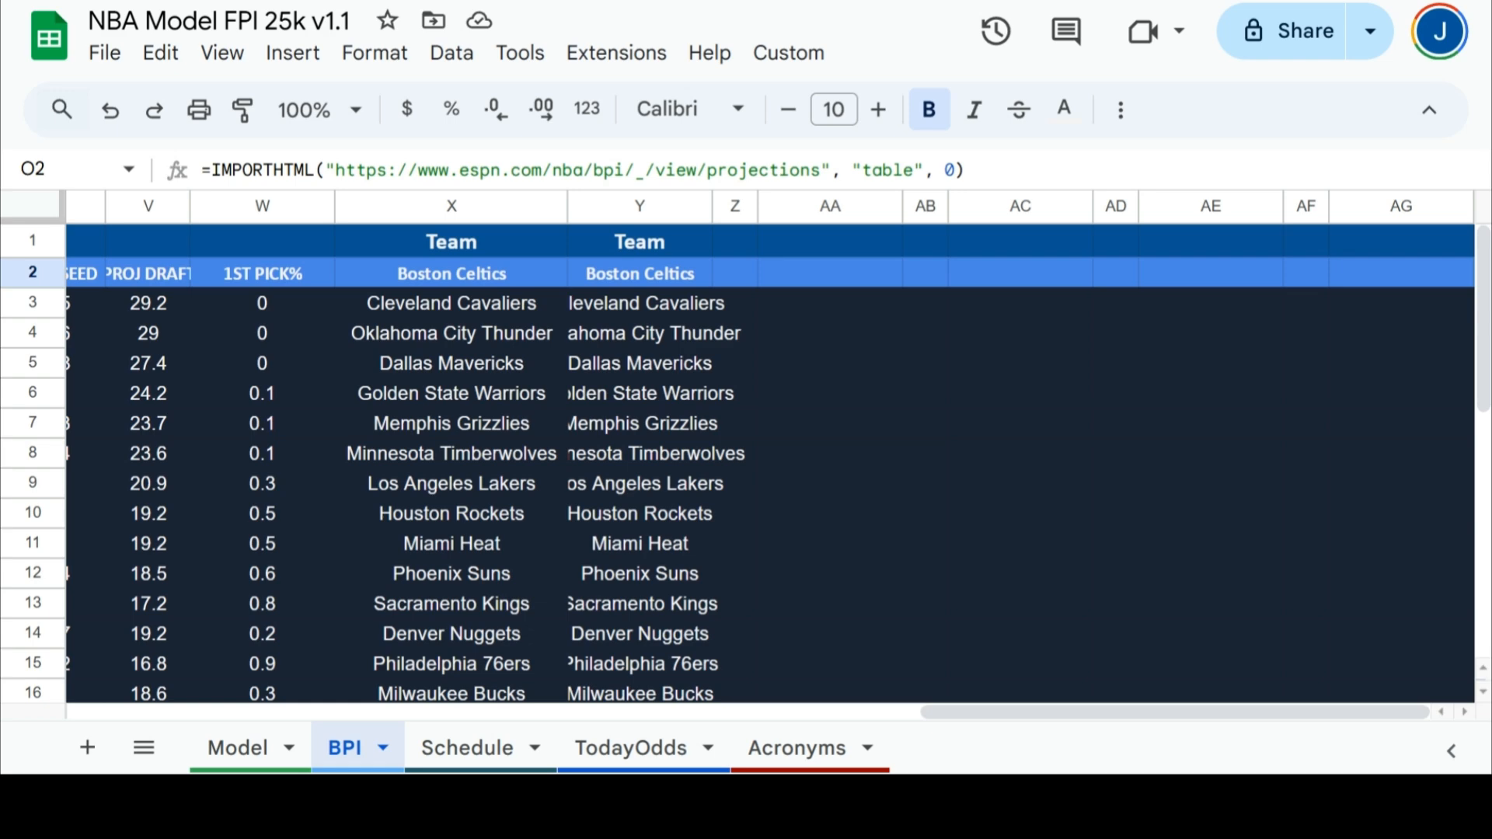
{"action": "scroll", "coordinate": [769, 466], "scroll_direction": "left", "scroll_amount": 5}
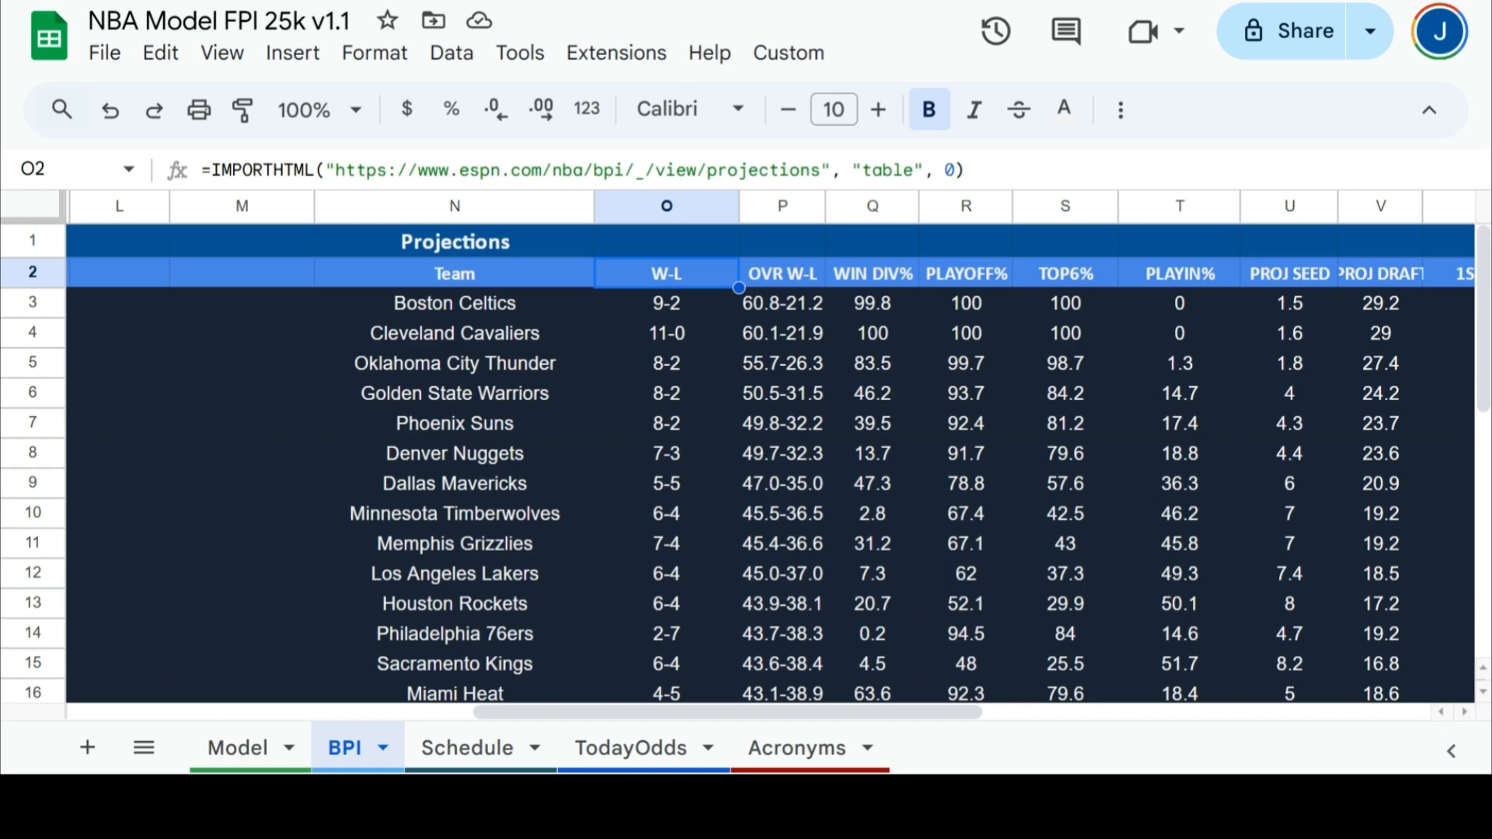
- Unhide columns A to H on the Schedule sheet to reveal the raw imported schedule
{"action": "left_click", "coordinate": [489, 751]}
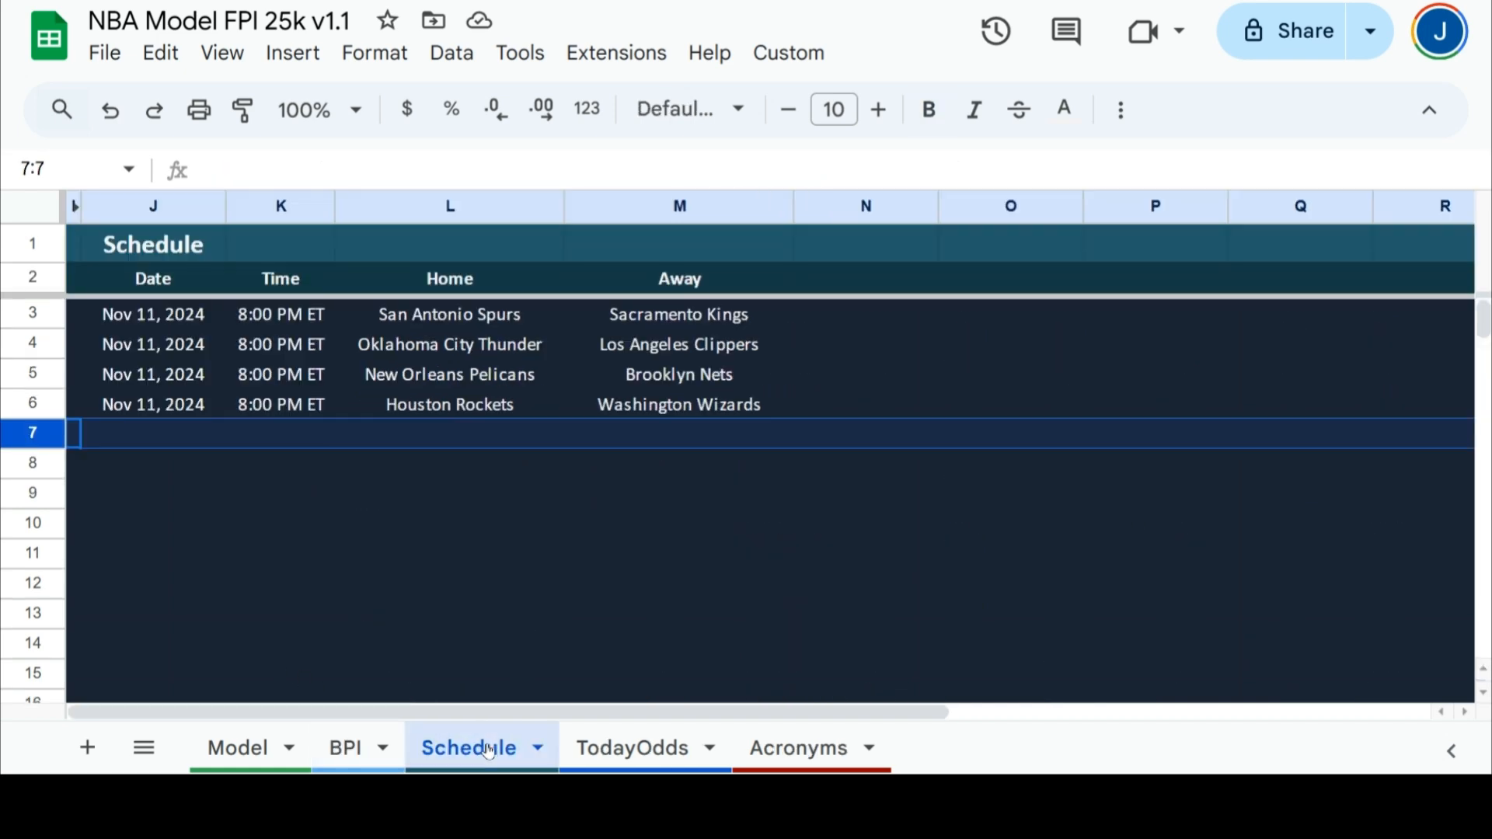
{"action": "left_click", "coordinate": [1309, 551]}
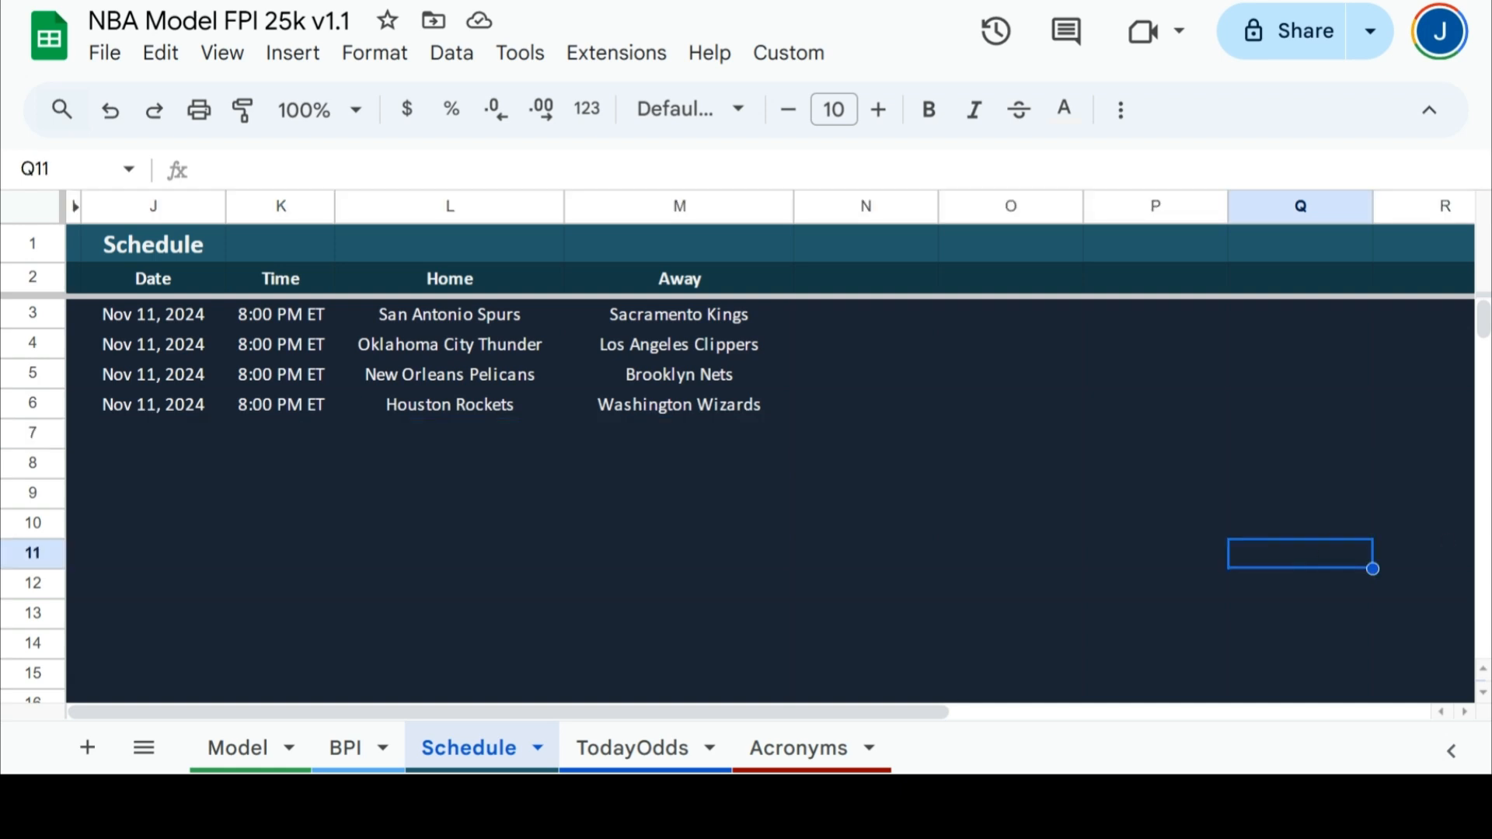
{"action": "left_click", "coordinate": [77, 206]}
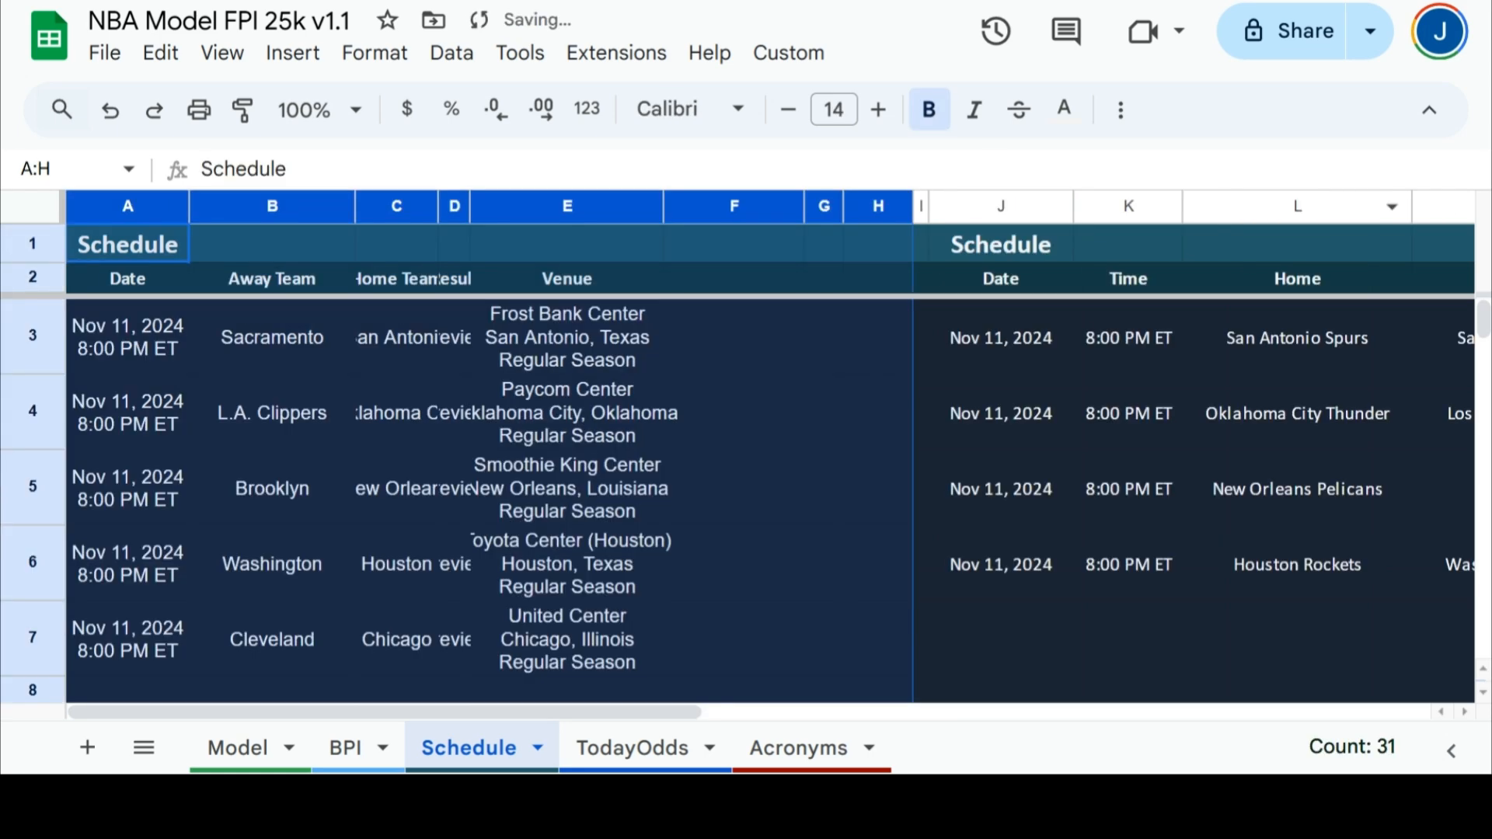
- Examine the raw schedule import in A2 and the Date, Time and Home formulas in row 3 with the home team source cell C3
{"action": "left_click", "coordinate": [1343, 335]}
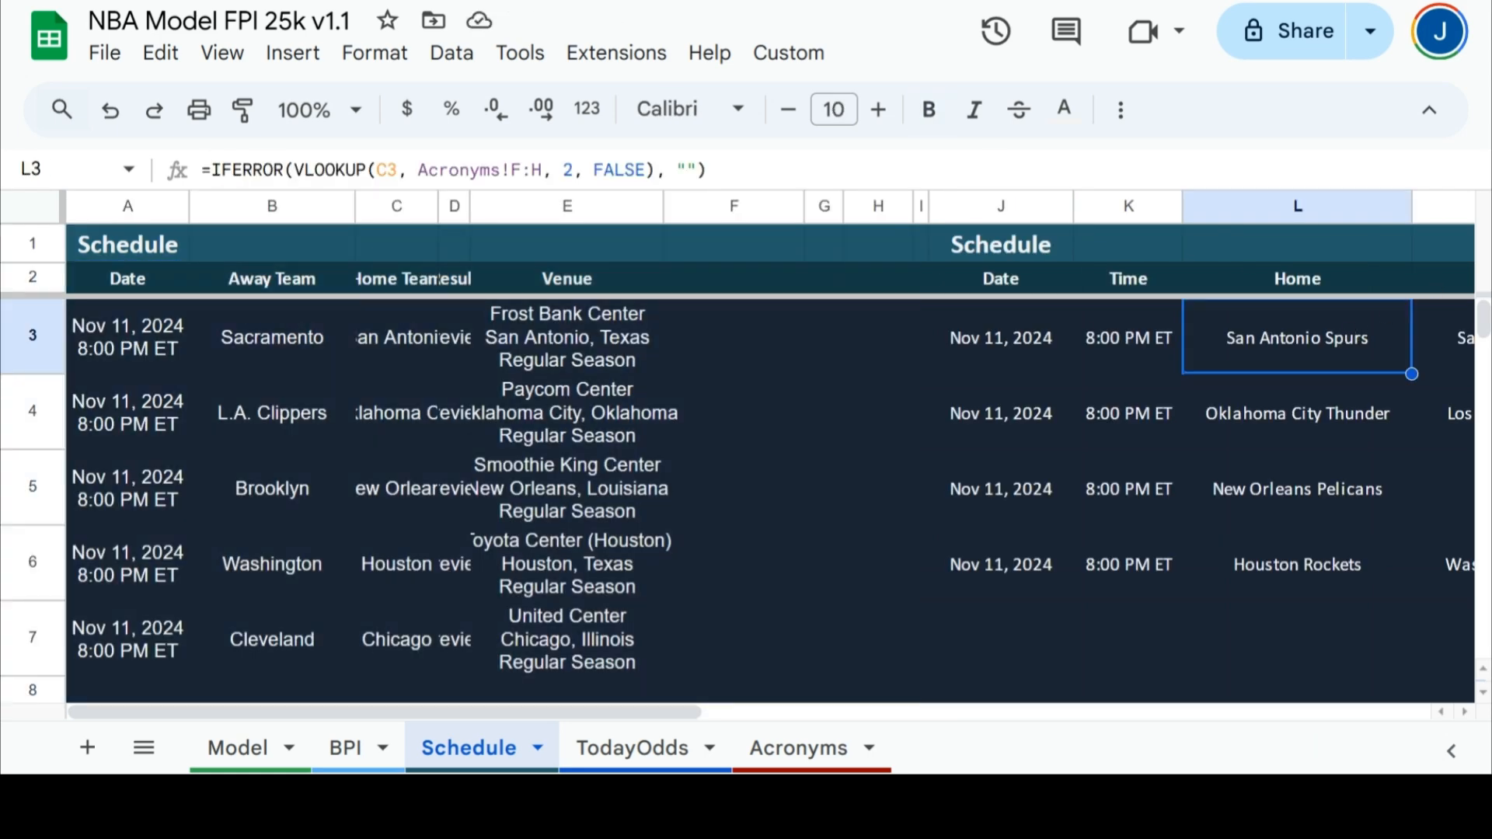
{"action": "left_click", "coordinate": [111, 292]}
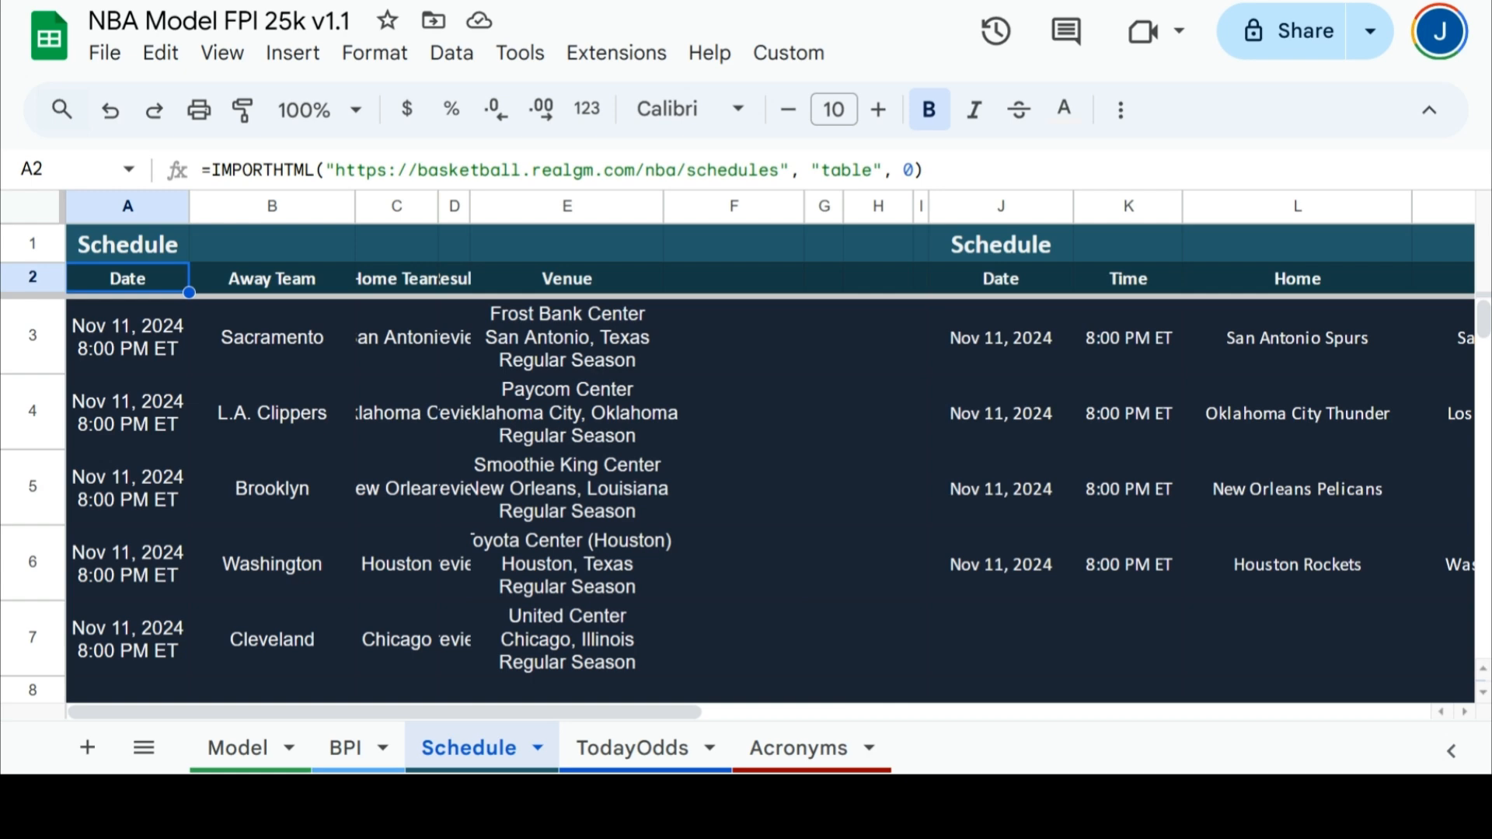
{"action": "left_click", "coordinate": [1034, 347]}
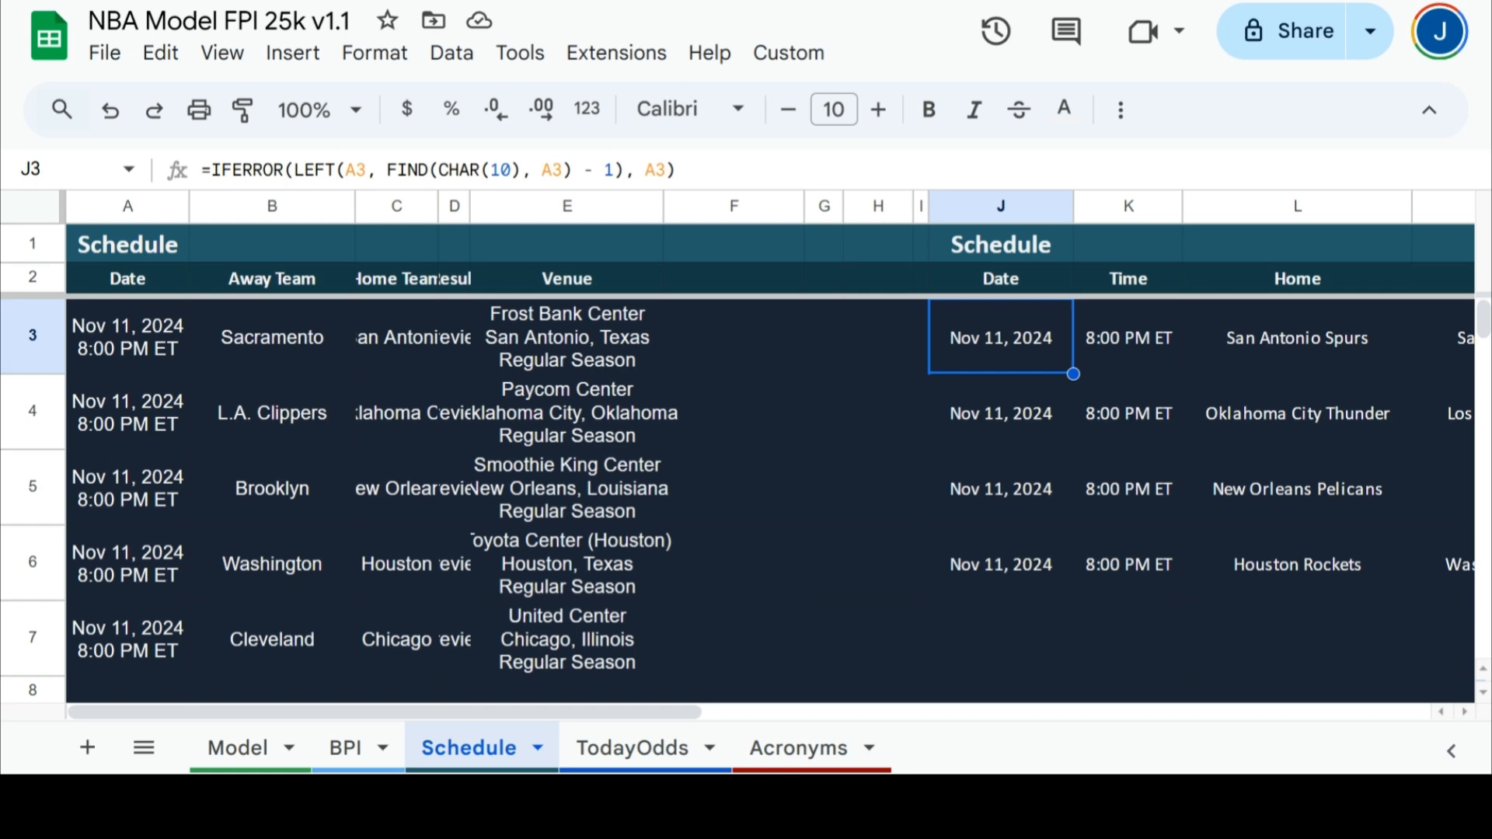
{"action": "left_click", "coordinate": [1170, 350]}
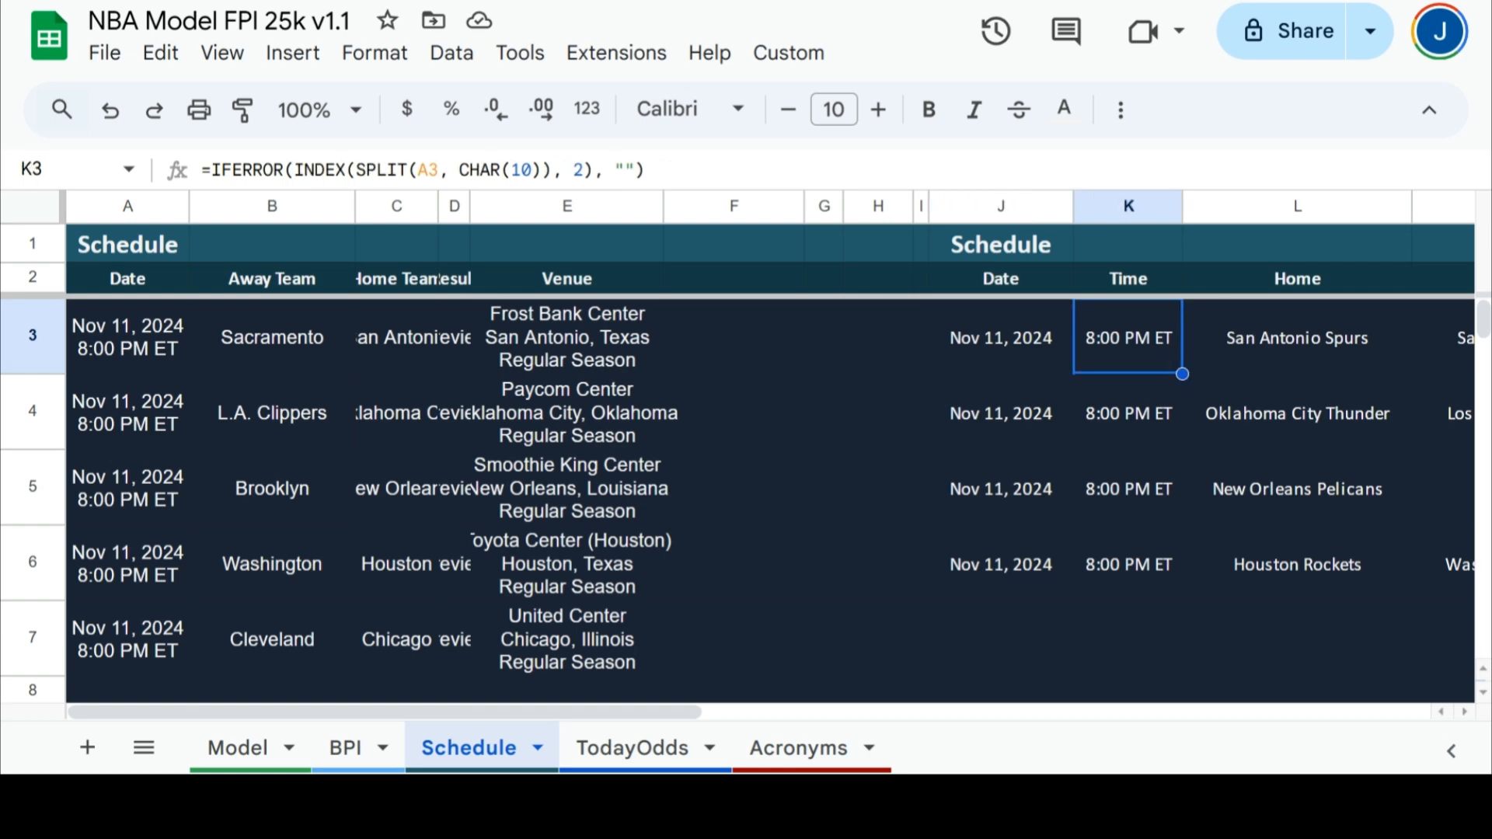
{"action": "left_click", "coordinate": [1314, 342]}
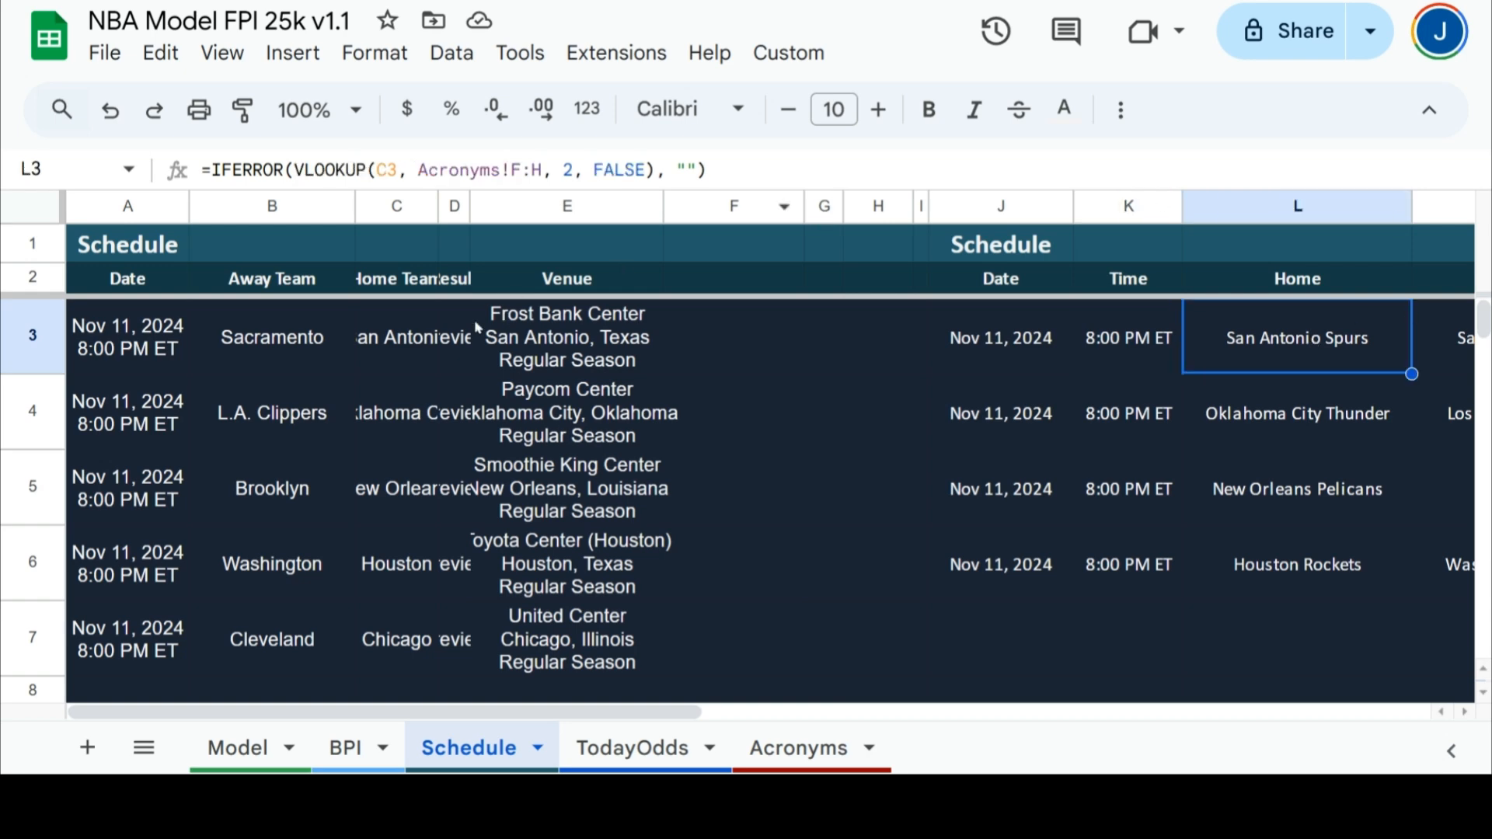
{"action": "left_click", "coordinate": [429, 342]}
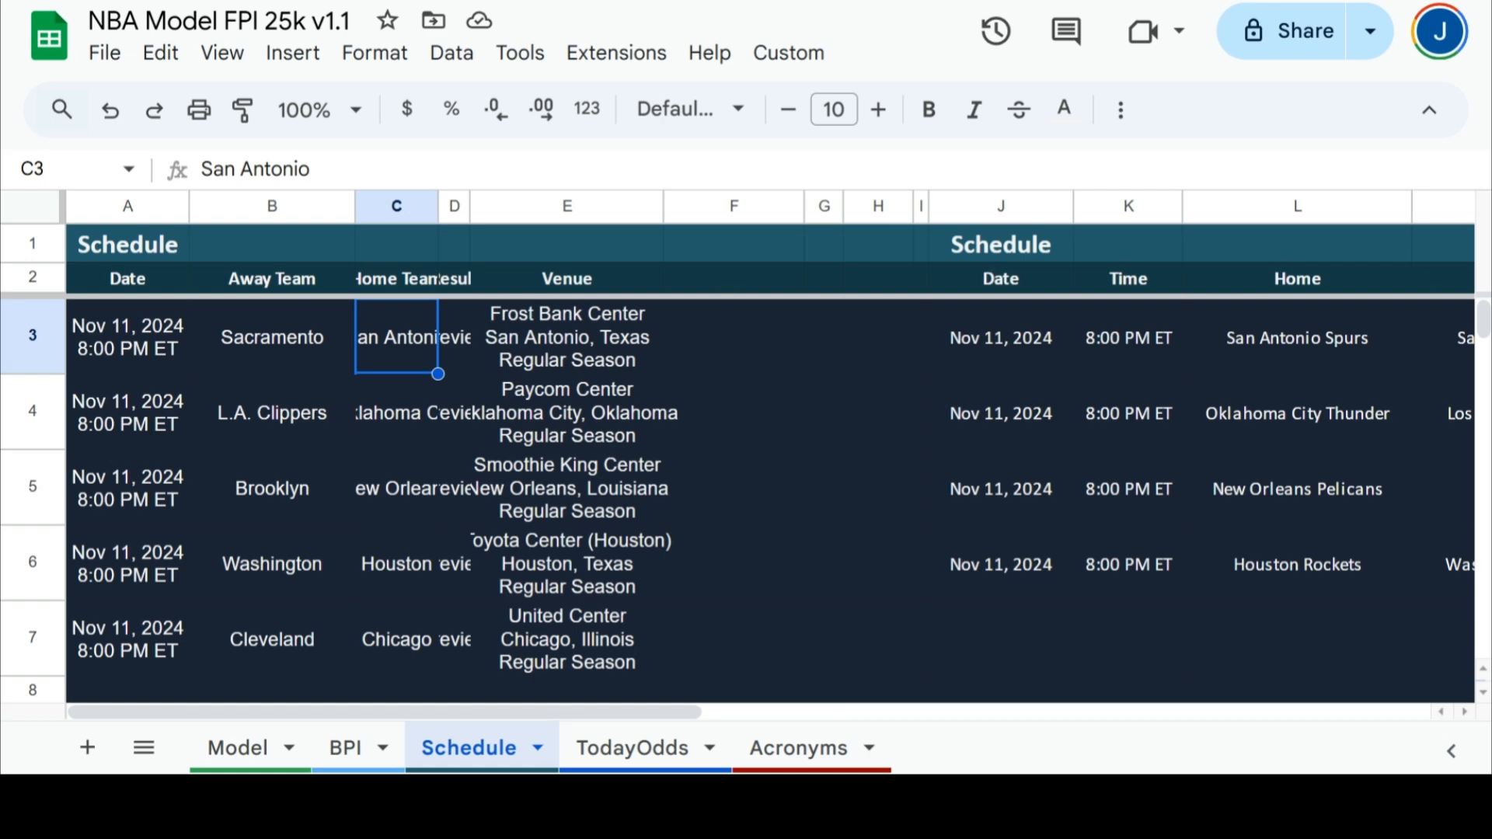
{"action": "left_click", "coordinate": [1310, 344]}
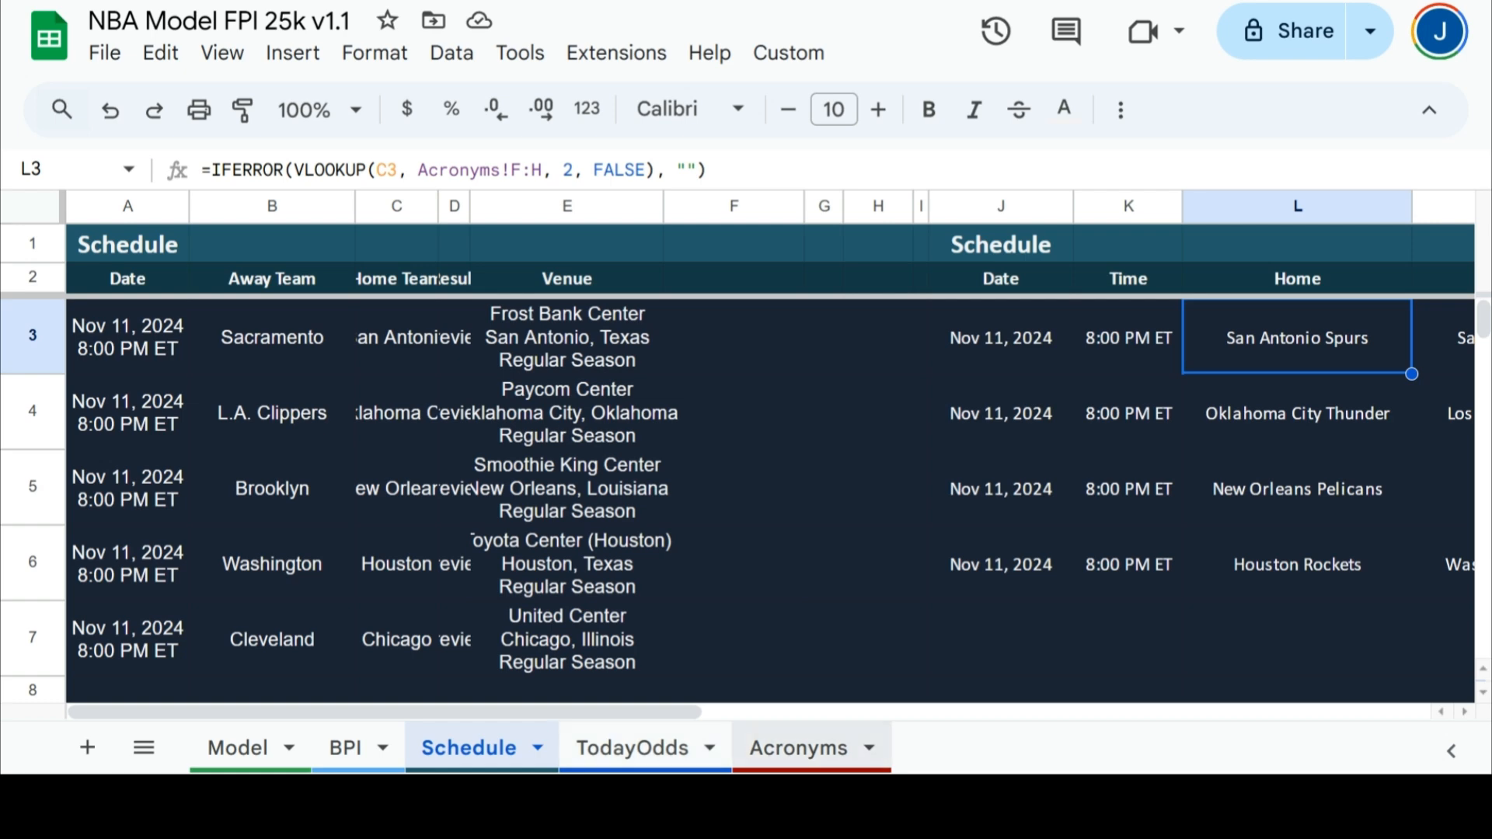
- Examine the team name lookup columns F to H on the Acronyms sheet
{"action": "left_click", "coordinate": [801, 746]}
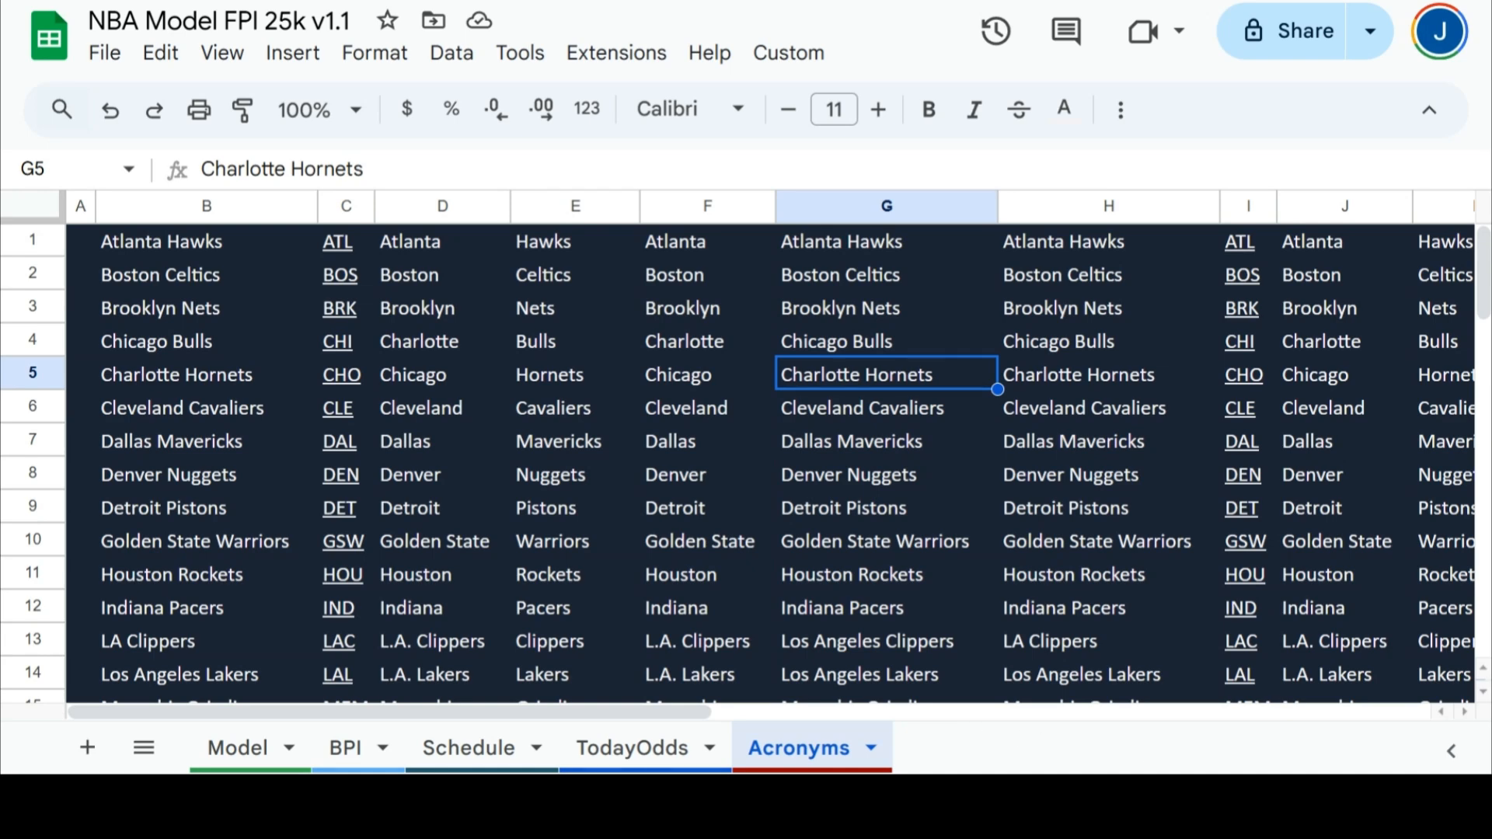
{"action": "left_click", "coordinate": [739, 422]}
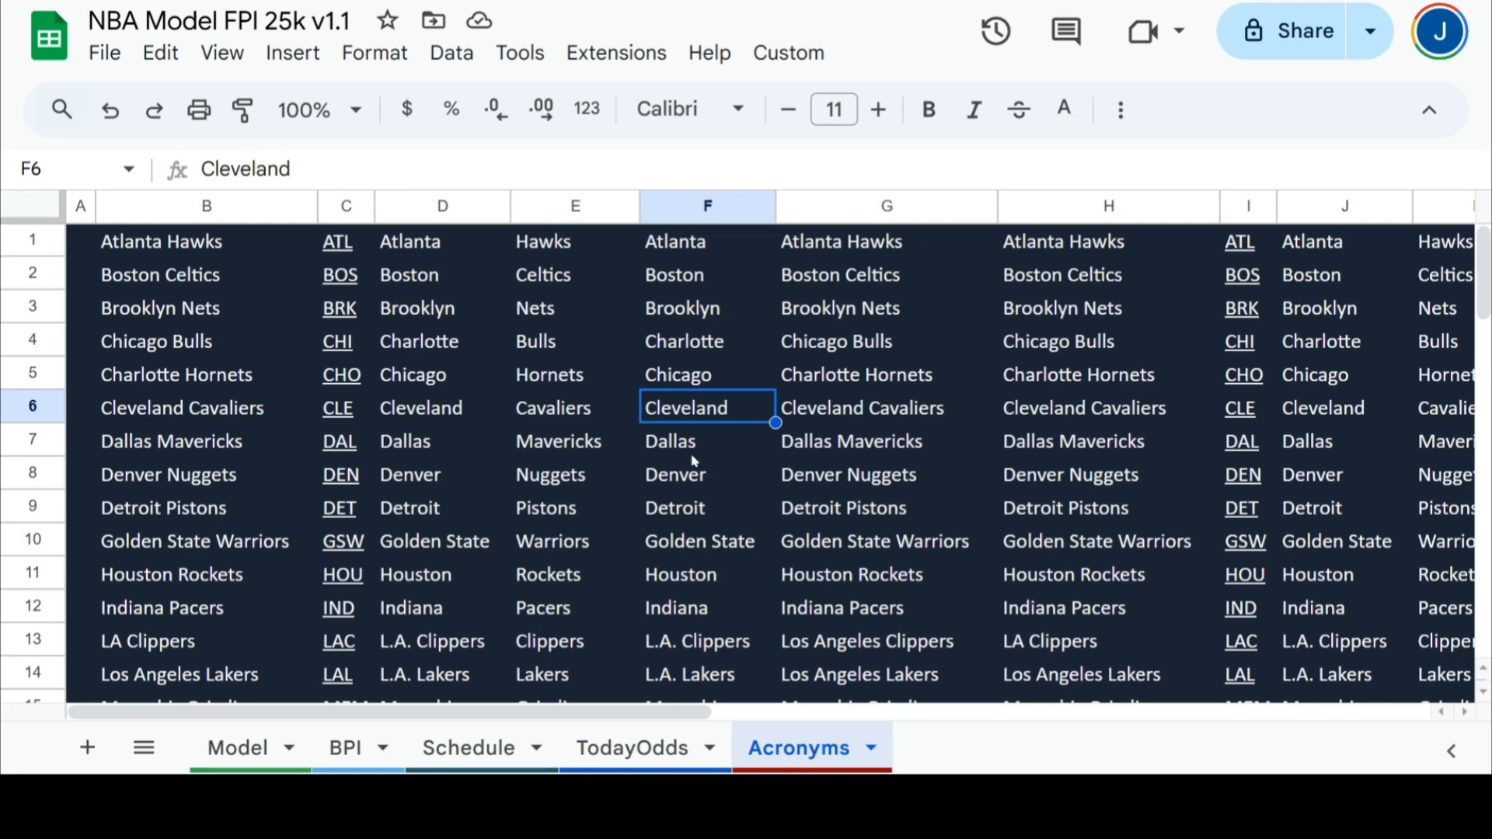
{"action": "left_click", "coordinate": [687, 507]}
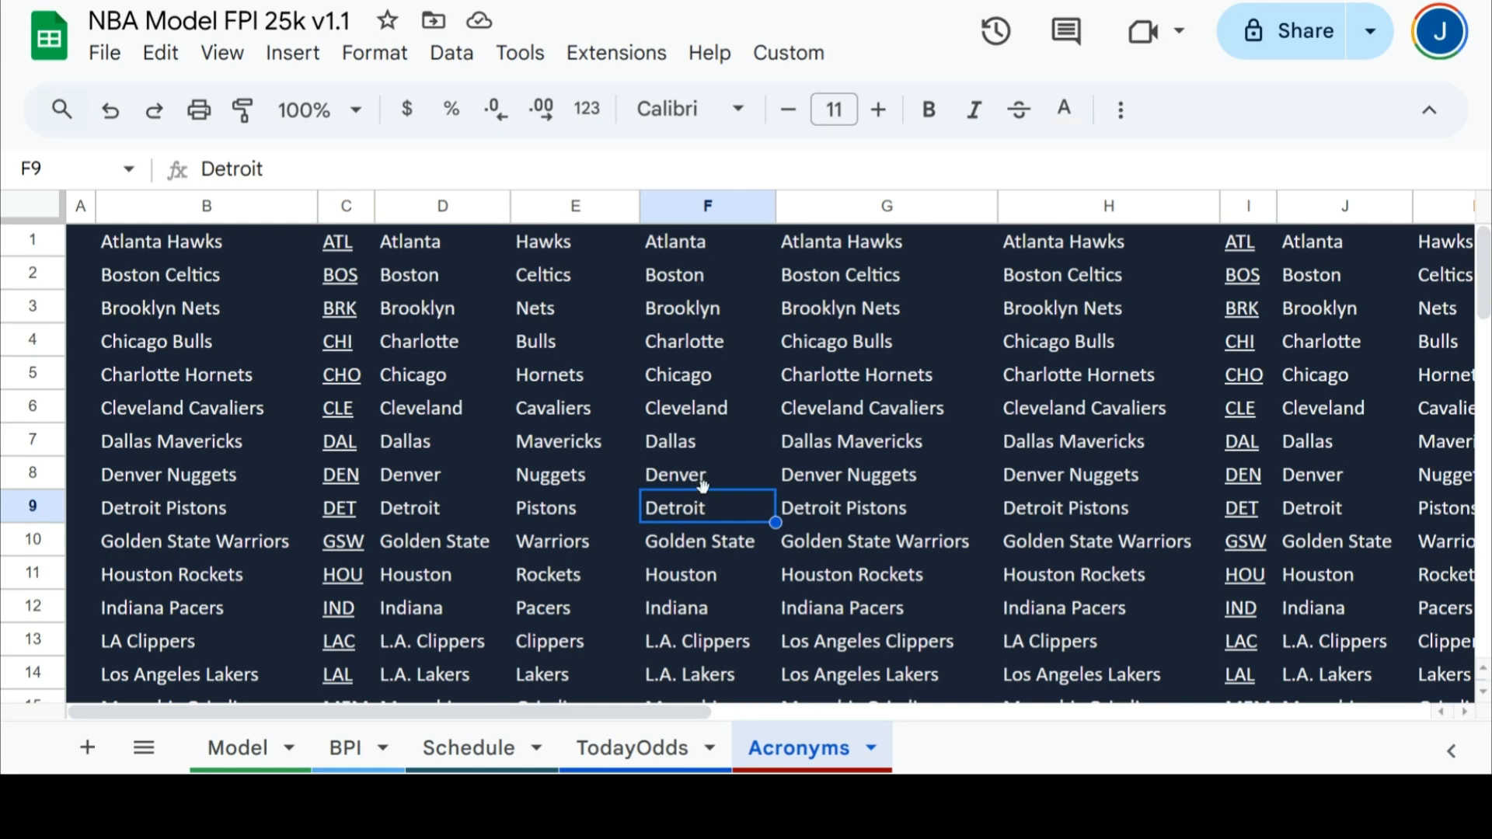
{"action": "left_click", "coordinate": [1050, 514]}
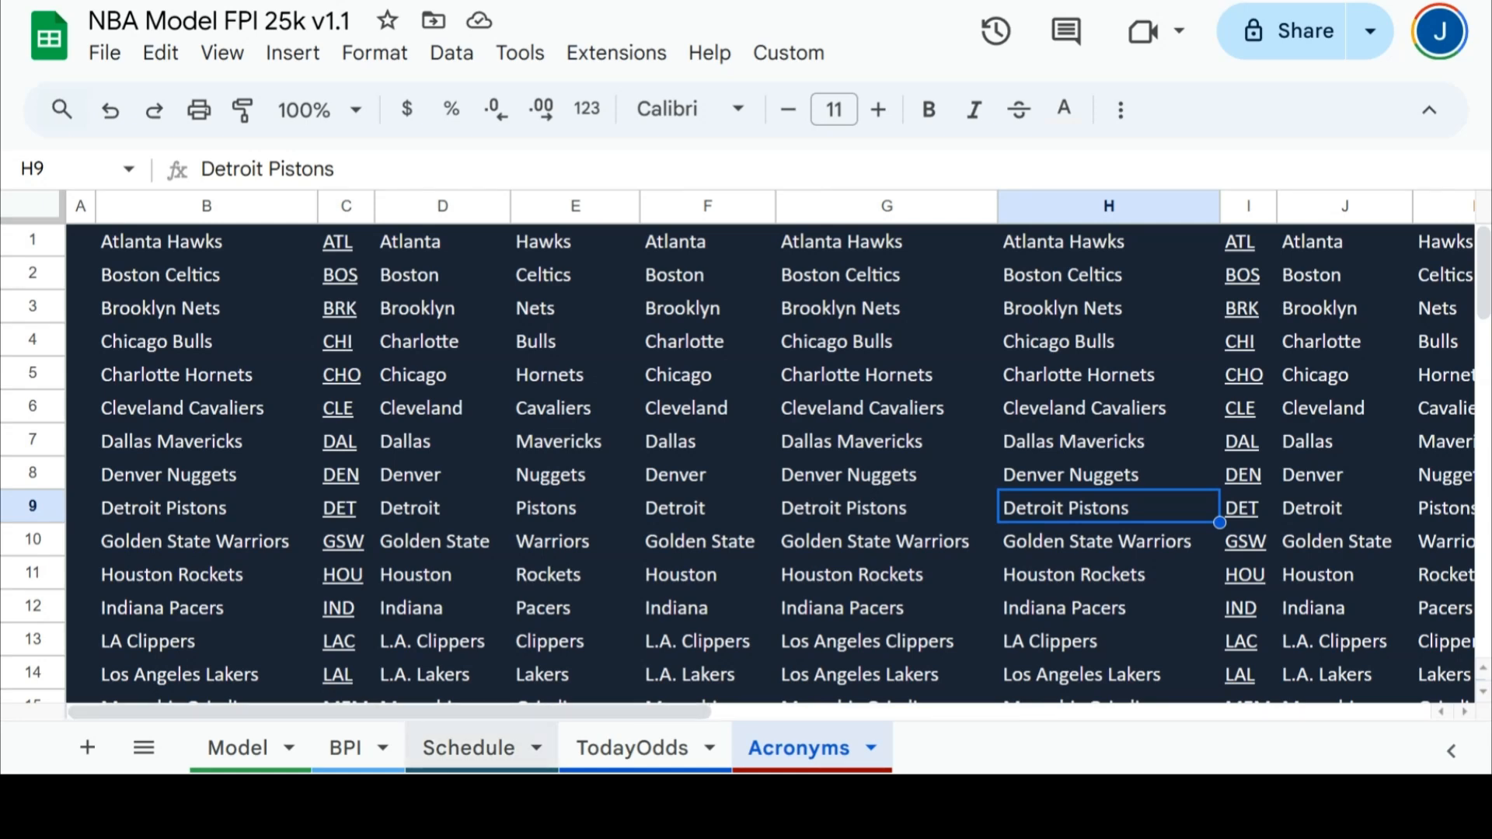
- Go back to the Schedule sheet and view the cleaned Date, Time, Home and Away columns beside the raw import
{"action": "left_click", "coordinate": [468, 748]}
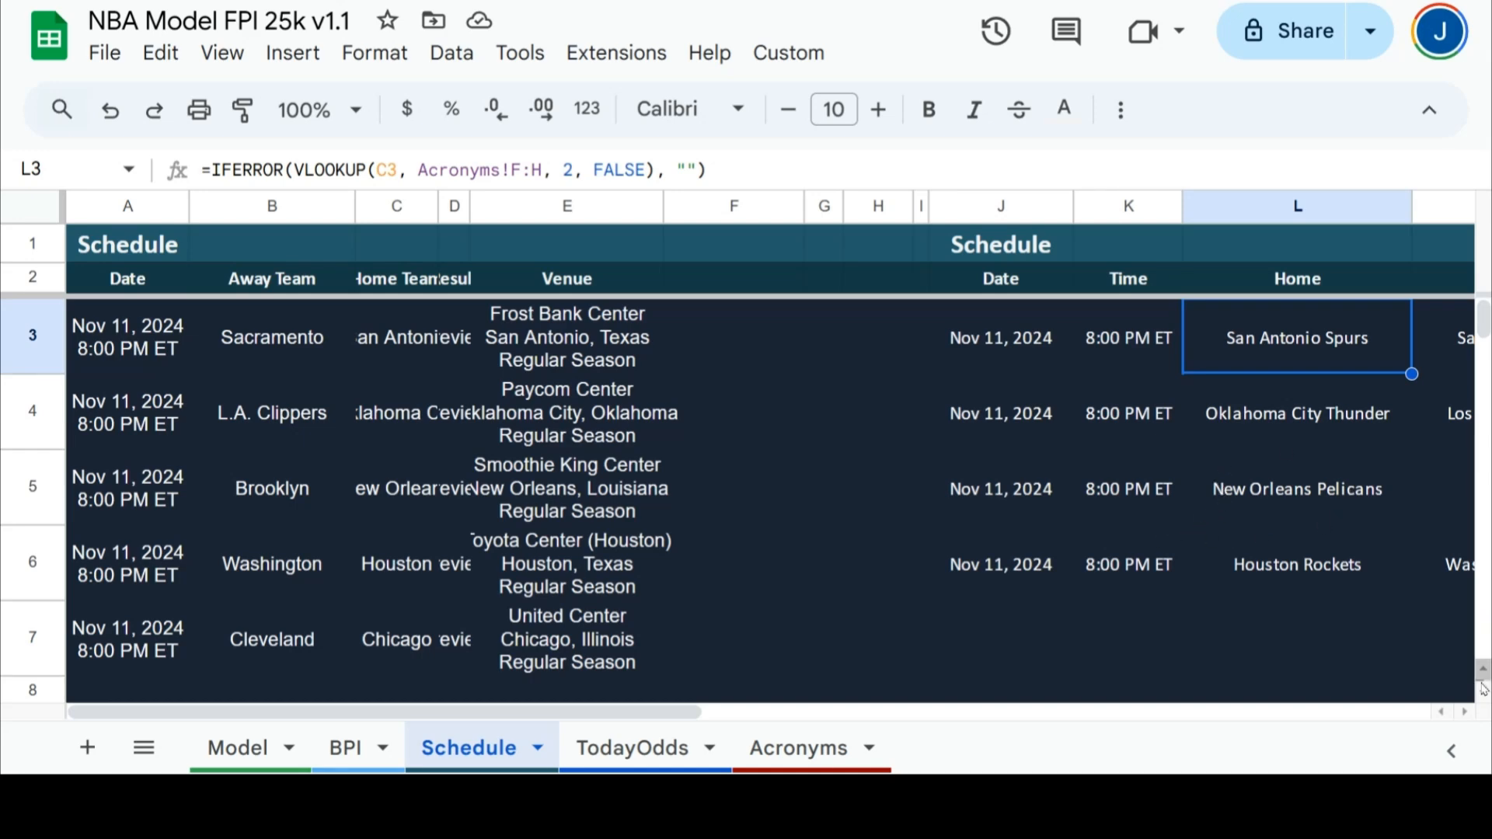
{"action": "scroll", "coordinate": [1140, 716], "scroll_direction": "right", "scroll_amount": 10}
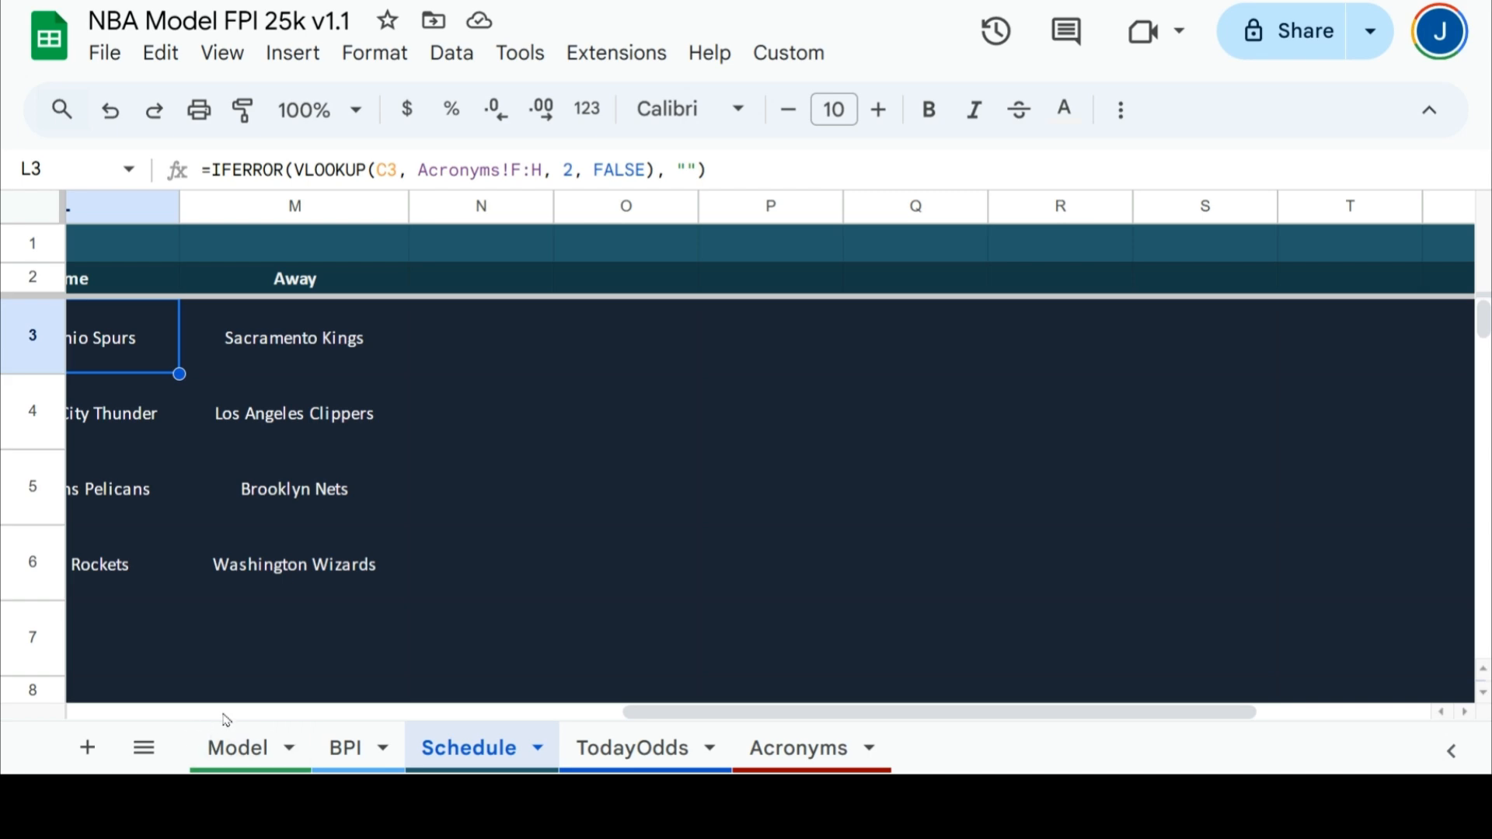
{"action": "scroll", "coordinate": [237, 721], "scroll_direction": "left", "scroll_amount": 10}
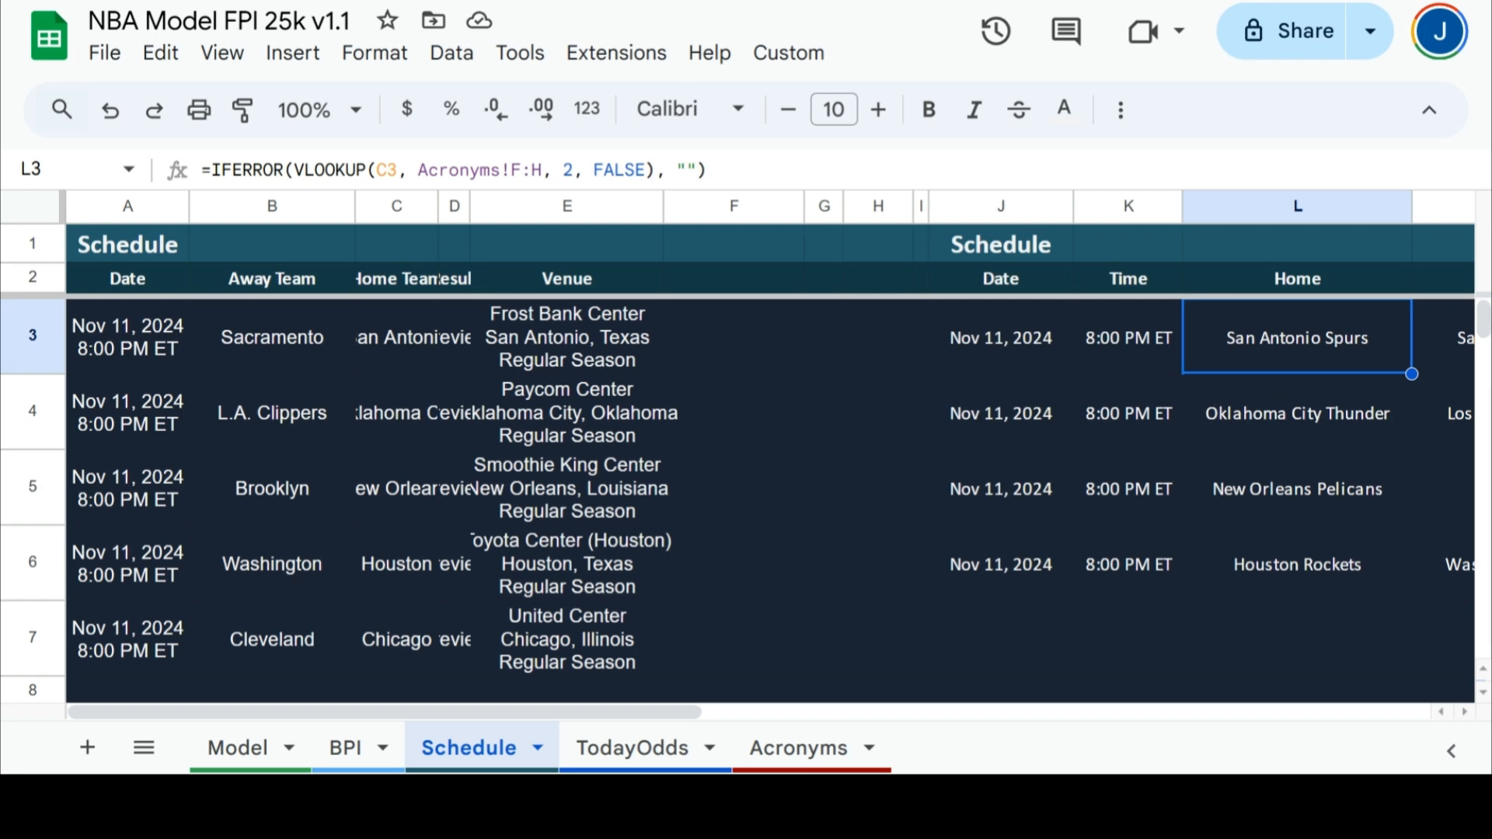
{"action": "left_click", "coordinate": [1469, 712]}
{"action": "left_click", "coordinate": [1469, 712]}
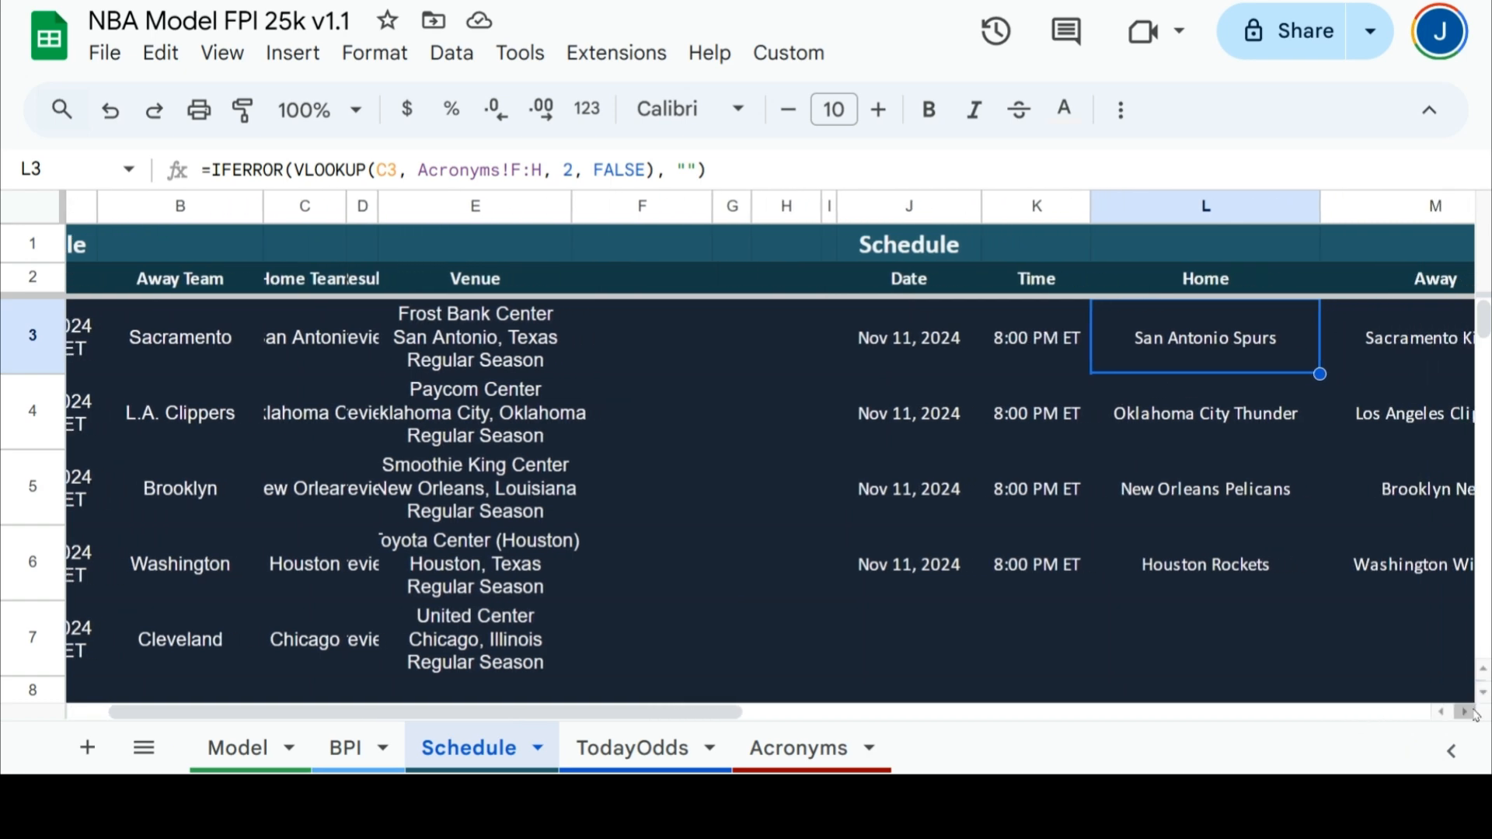
{"action": "left_click", "coordinate": [1469, 712]}
{"action": "left_click", "coordinate": [1469, 711]}
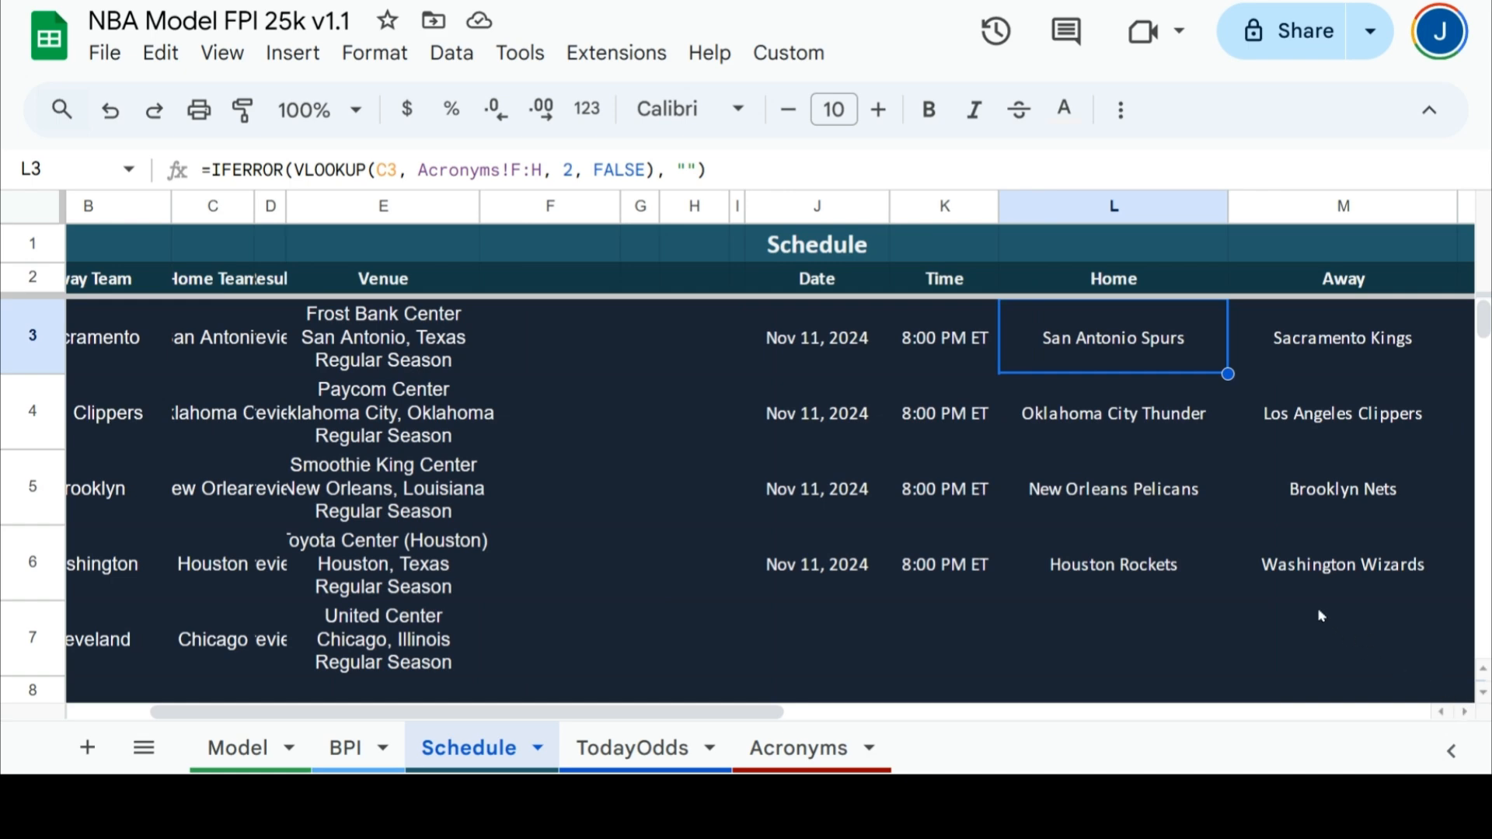
{"action": "left_click", "coordinate": [1467, 711]}
{"action": "left_click", "coordinate": [1467, 712]}
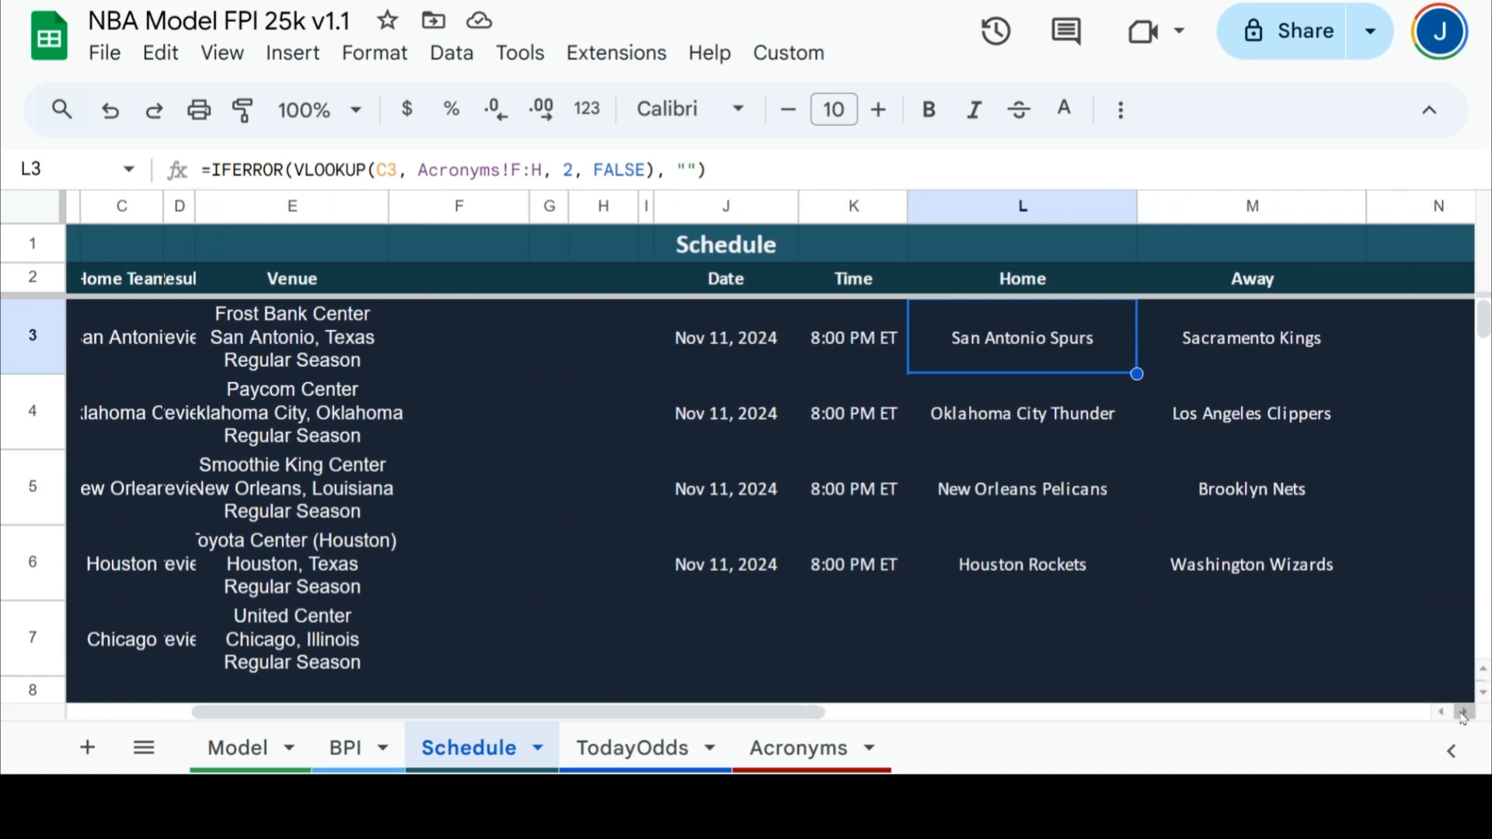
- Review the Date, Time and Home formulas in cells J3, K3 and L3
{"action": "left_click", "coordinate": [762, 348]}
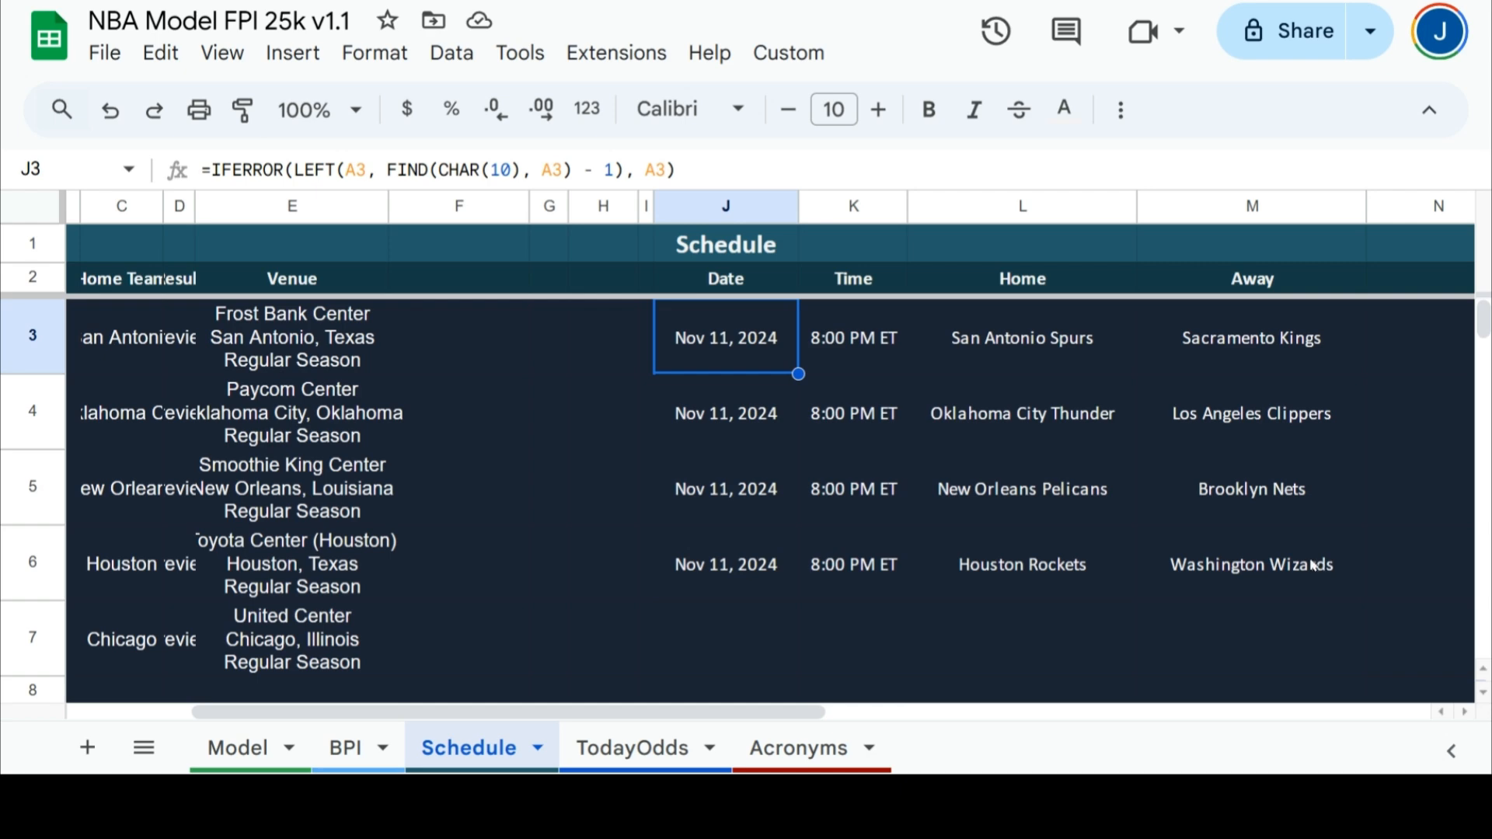
{"action": "left_click", "coordinate": [876, 368]}
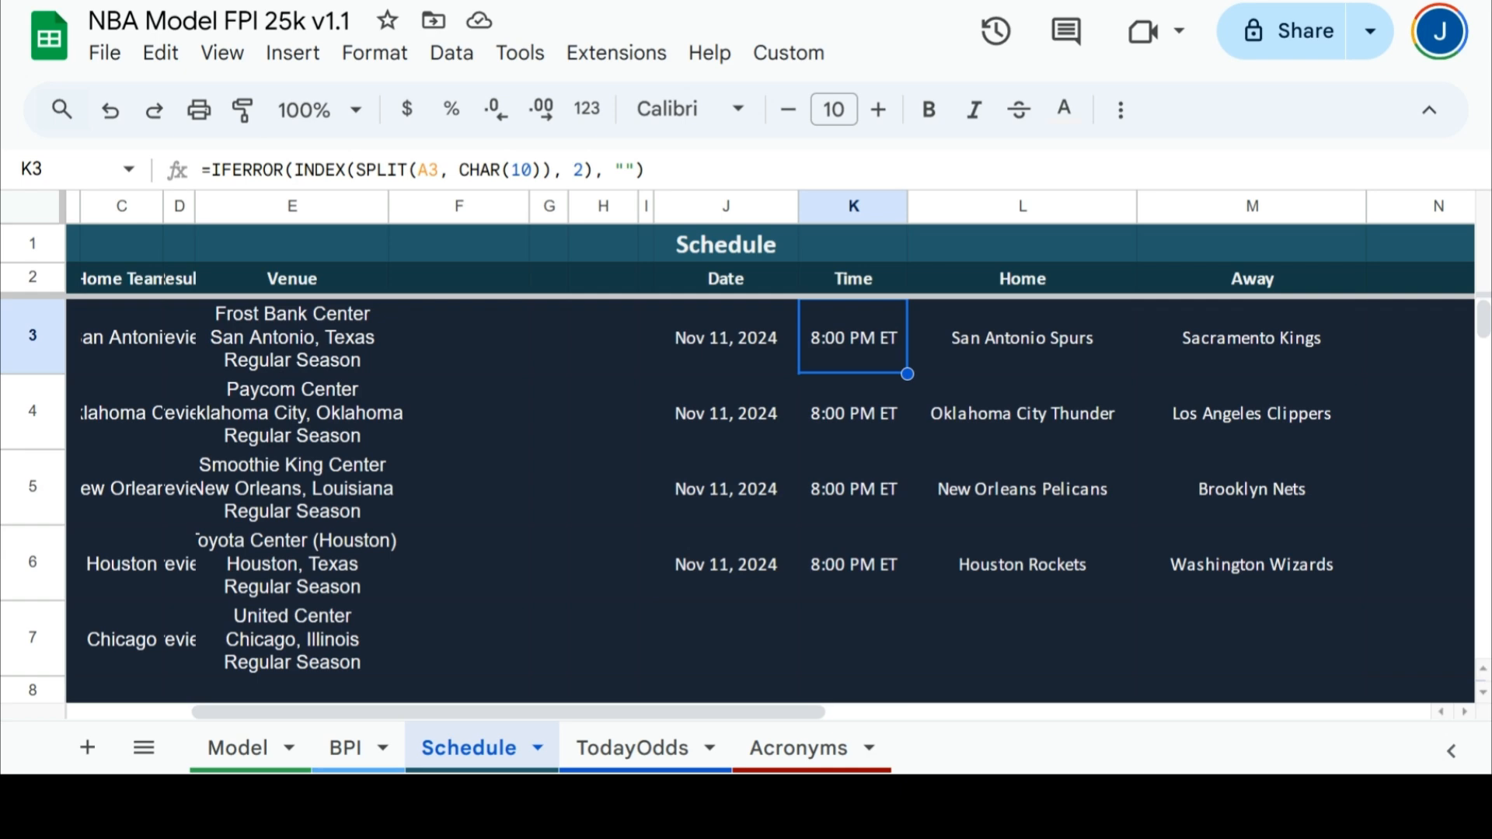
{"action": "left_click", "coordinate": [1056, 354]}
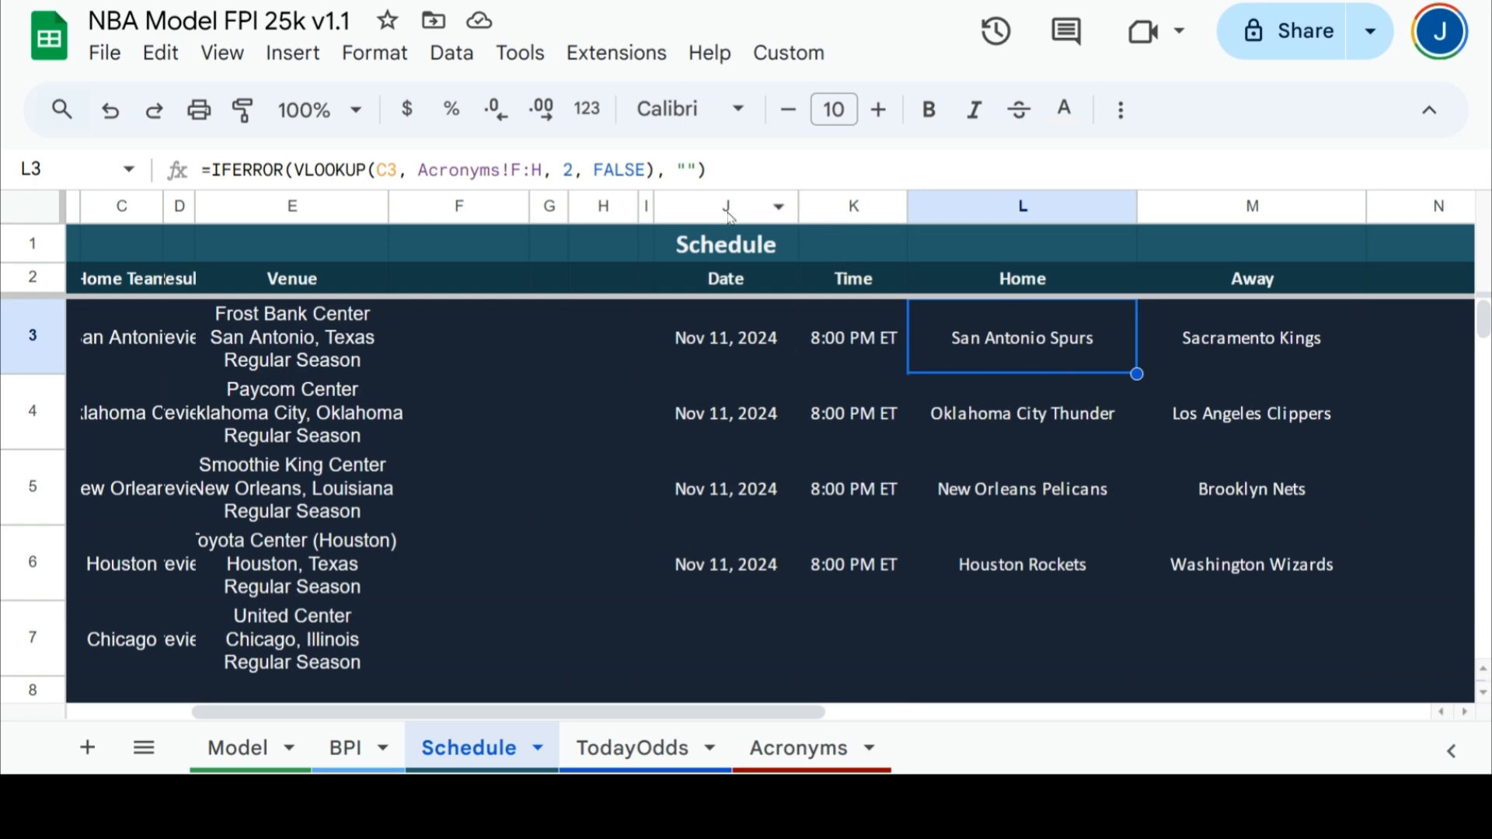
{"action": "left_click", "coordinate": [758, 347]}
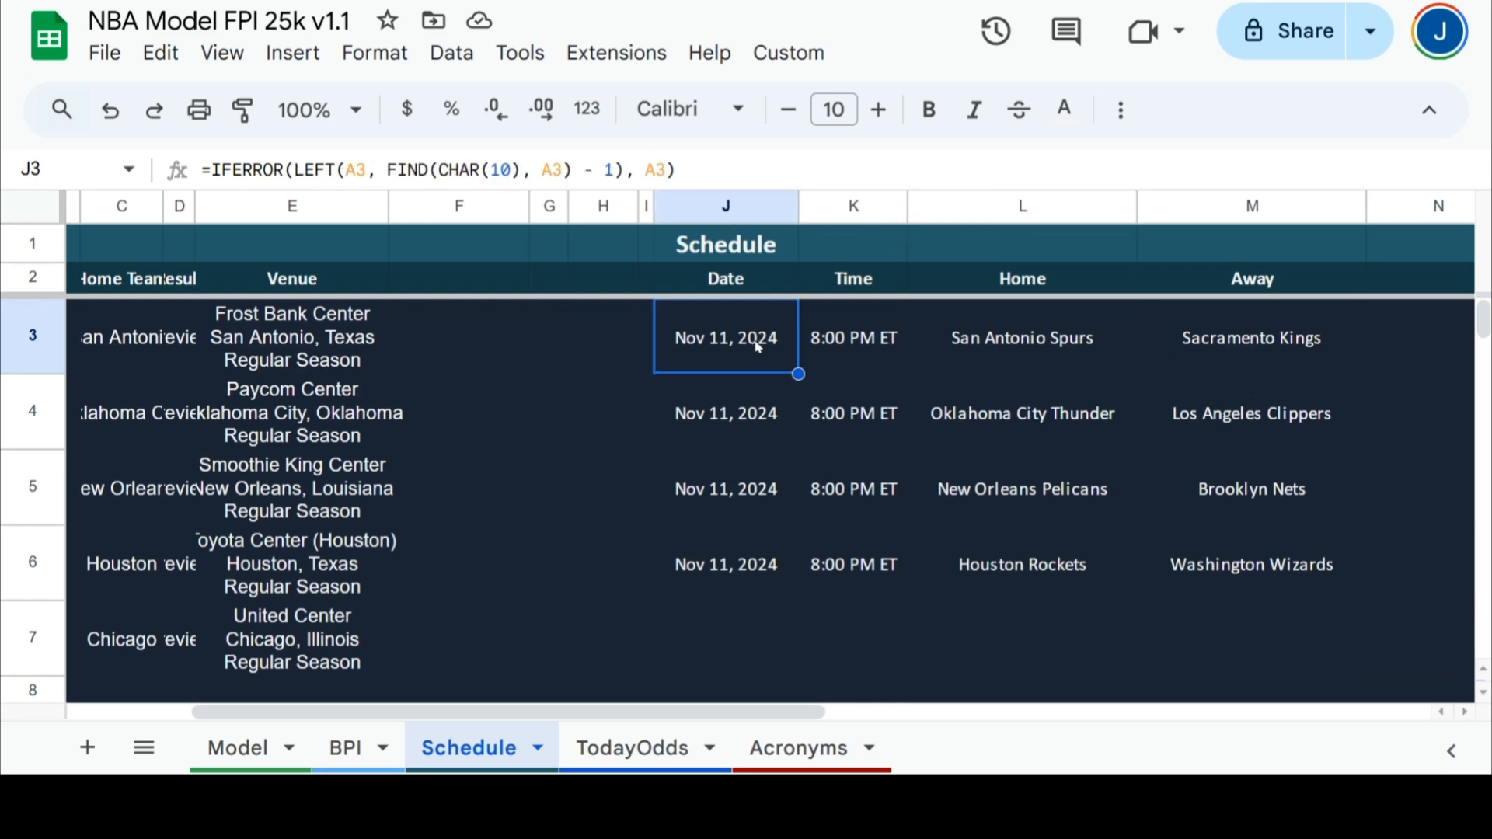
- Fill the Time formula from K3 down through K6
{"action": "left_click", "coordinate": [847, 340]}
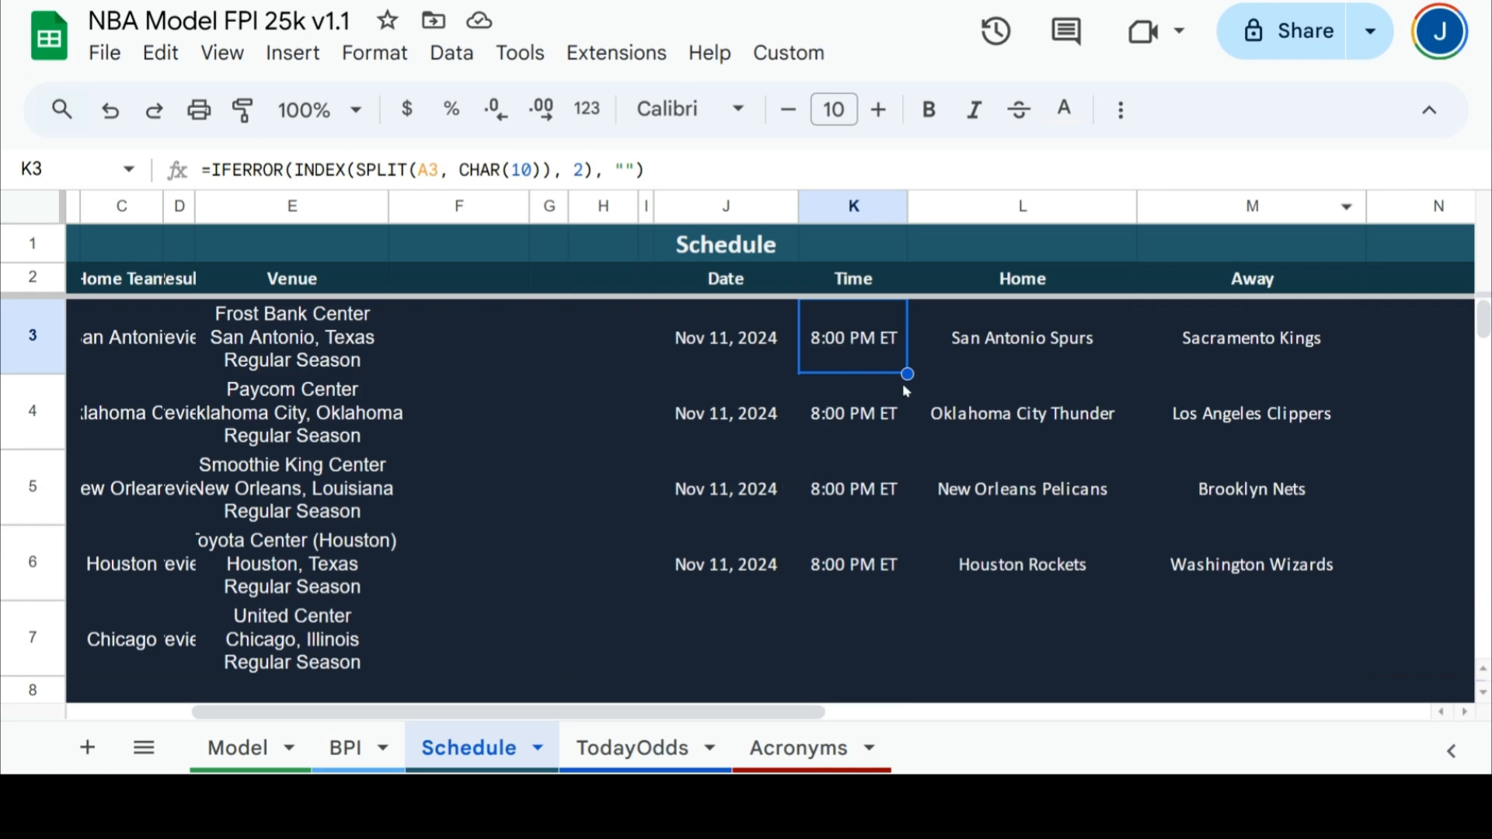
{"action": "left_click_drag", "start_coordinate": [907, 374], "coordinate": [863, 581]}
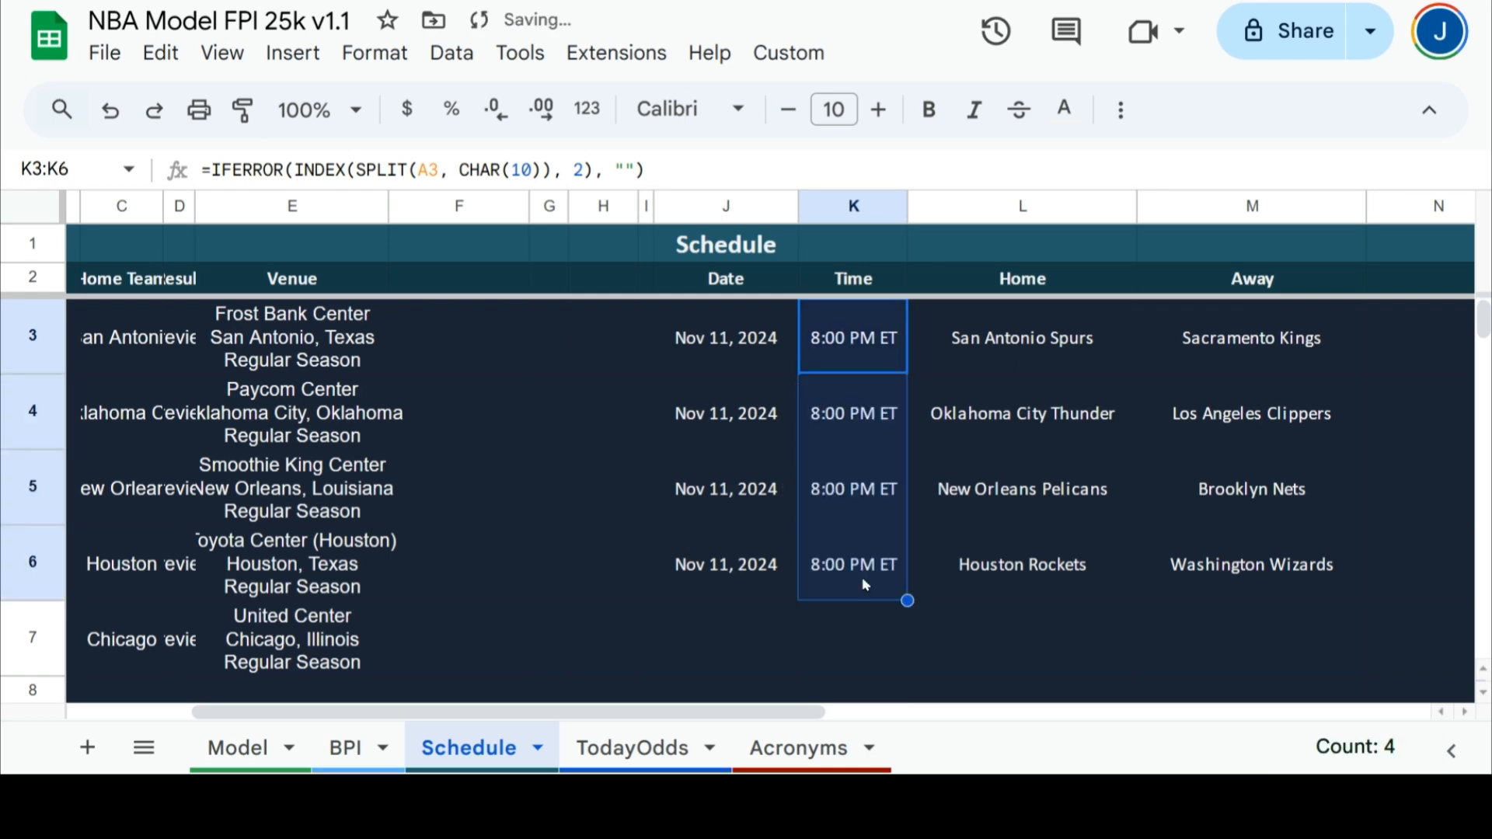
- Review the Time, Date and Away formulas in cells K3, J3 and M3 of the Schedule sheet
{"action": "left_click", "coordinate": [856, 211]}
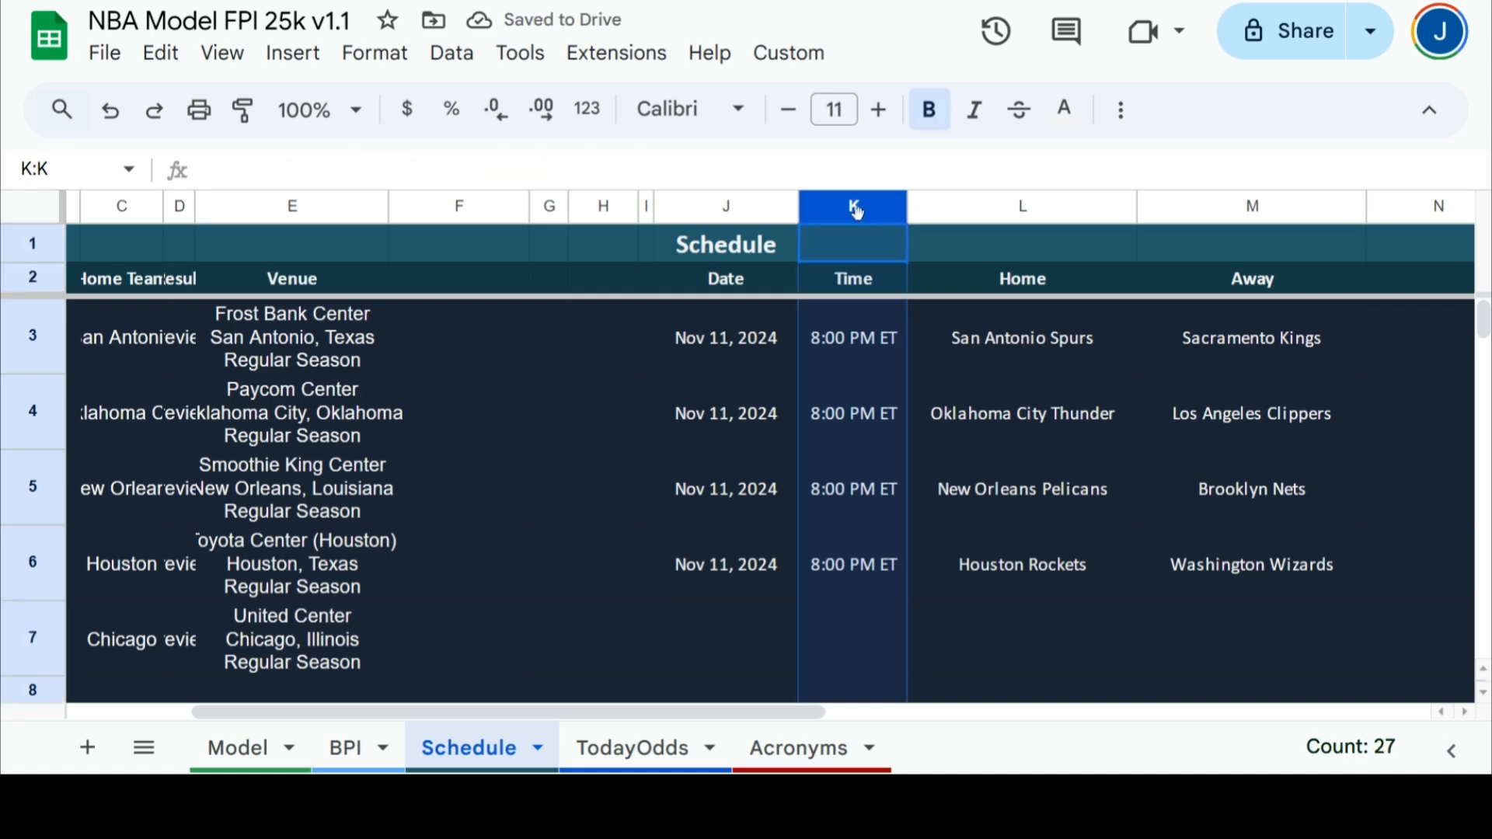
{"action": "left_click", "coordinate": [868, 343]}
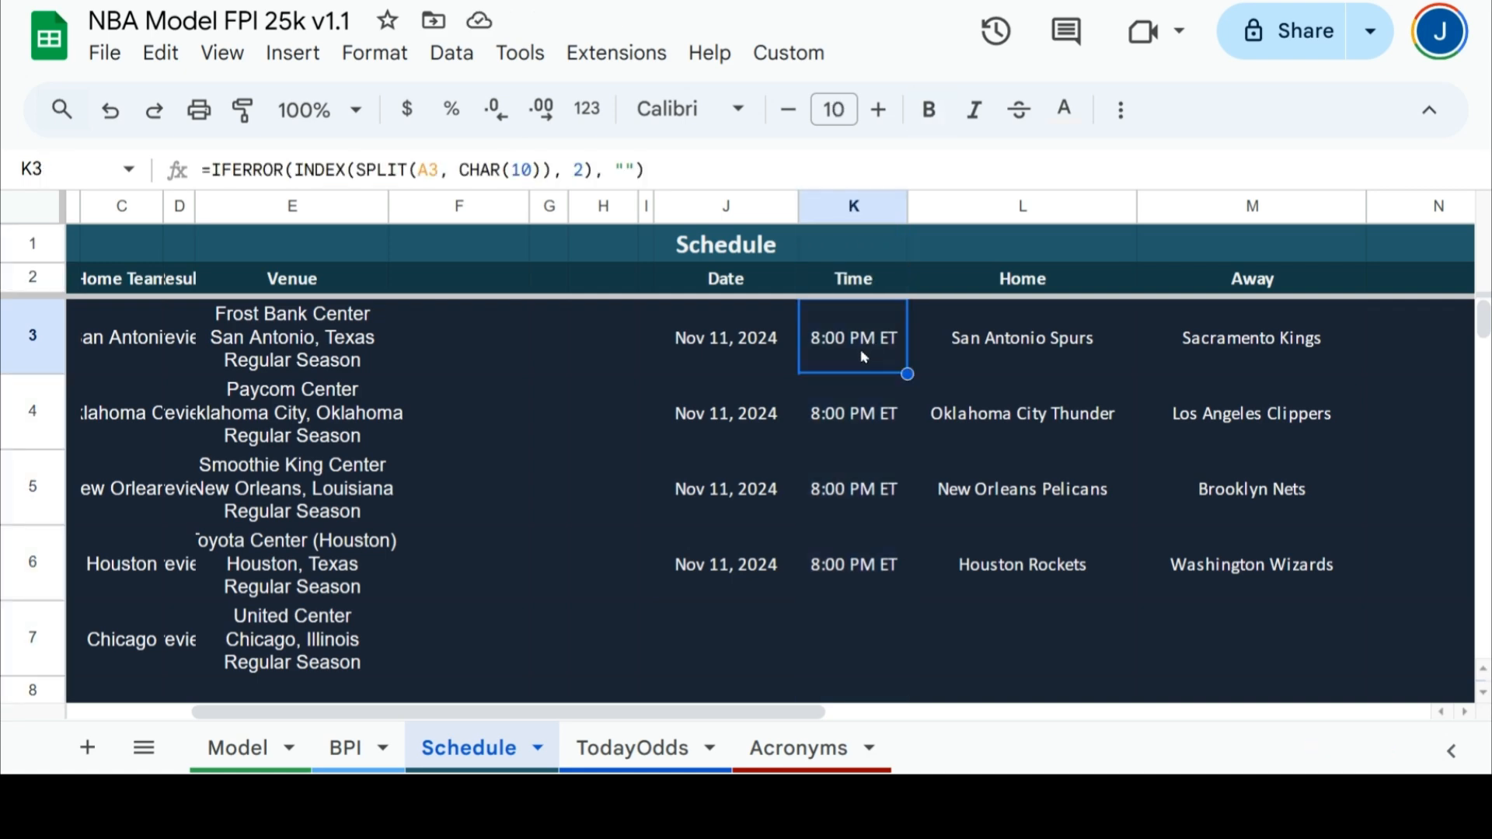
{"action": "left_click", "coordinate": [737, 349]}
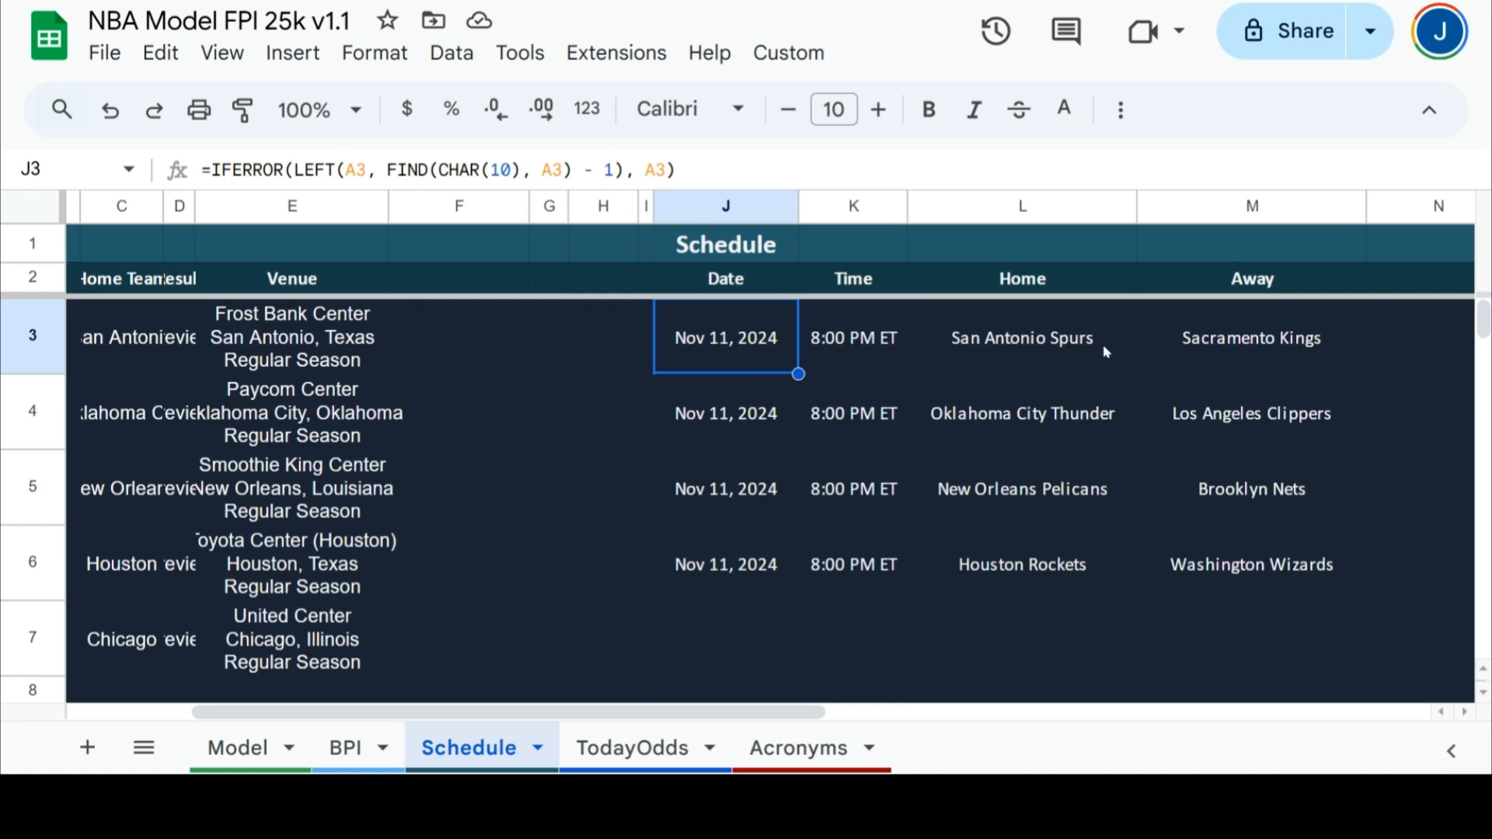
{"action": "left_click", "coordinate": [1265, 352]}
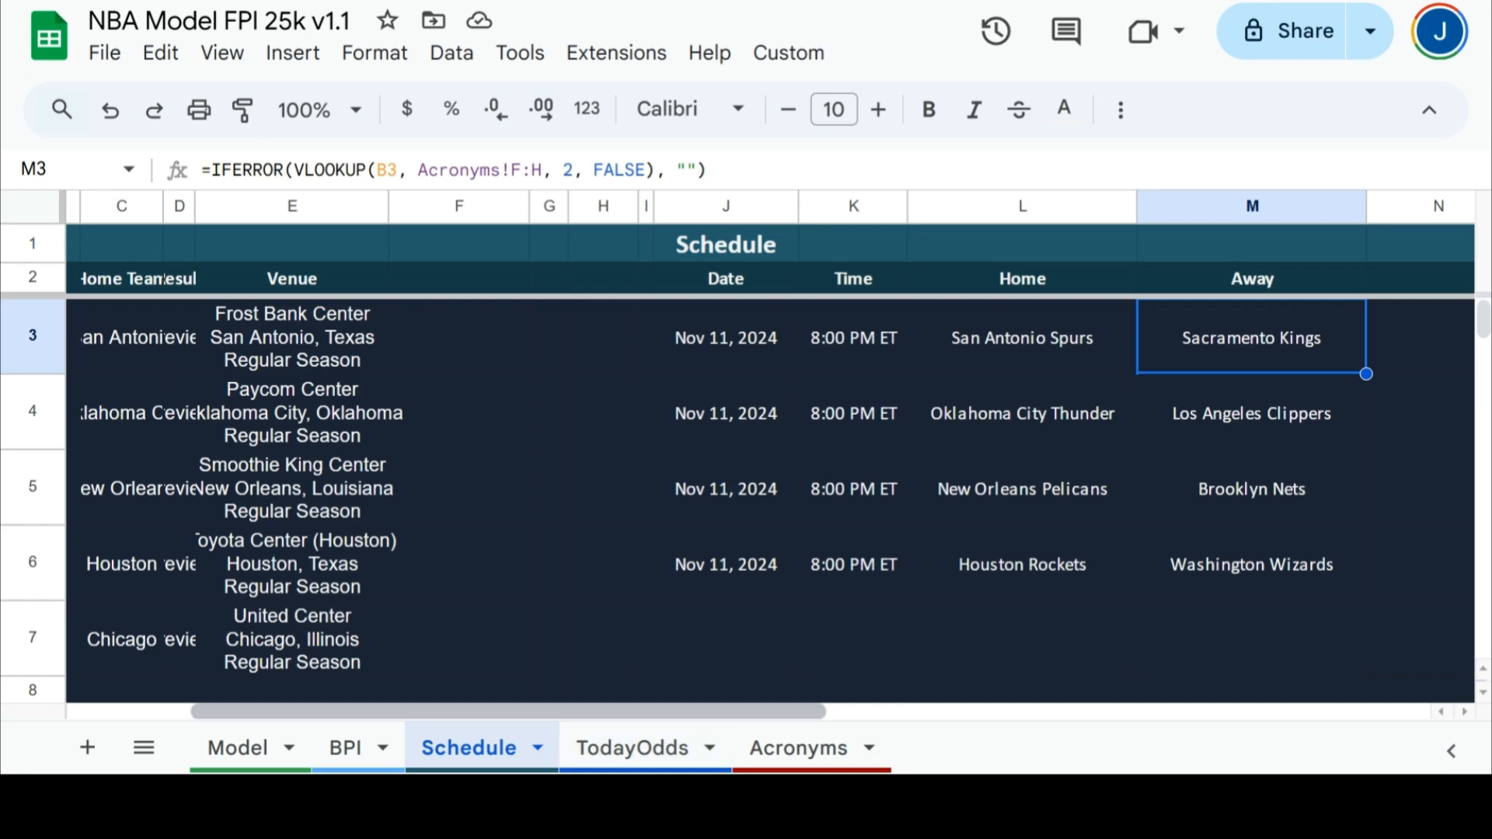
- Look over the BPI and Acronyms sheets, and view the sportsbook odds on the TodayOdds sheet from column A
{"action": "left_click", "coordinate": [335, 740]}
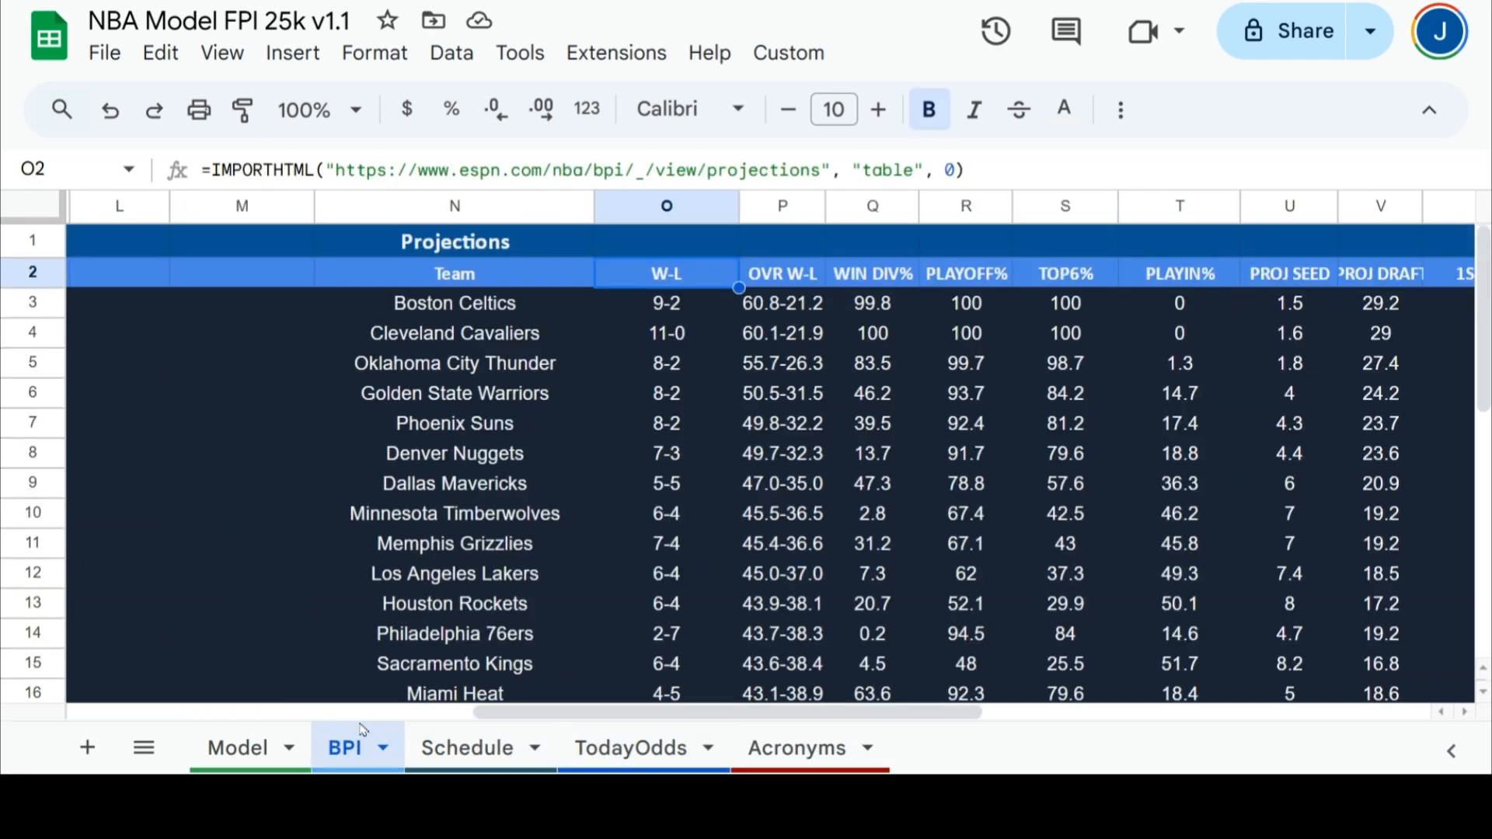
{"action": "left_click", "coordinate": [781, 734]}
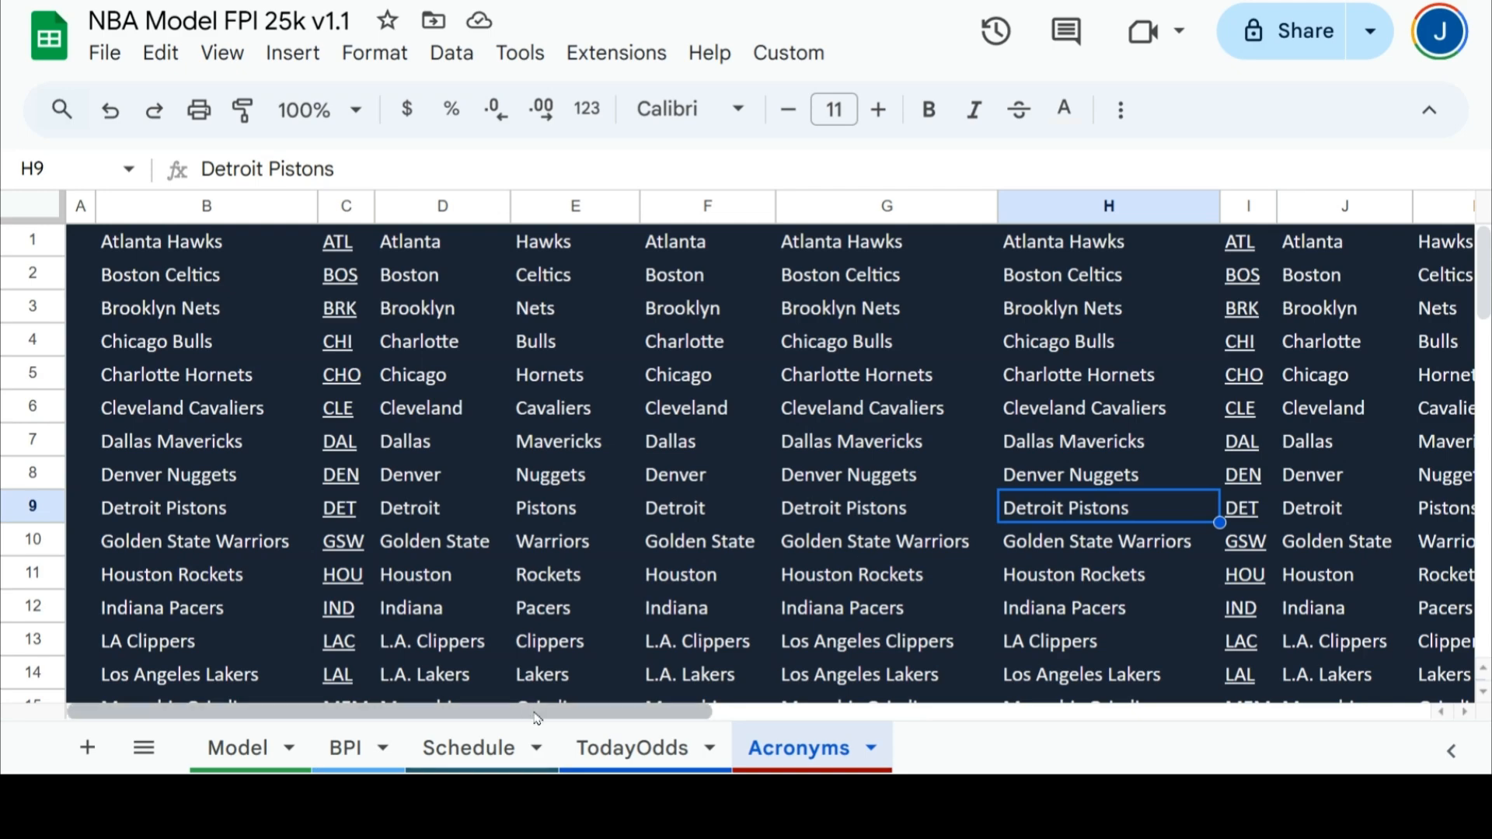
{"action": "left_click", "coordinate": [604, 742]}
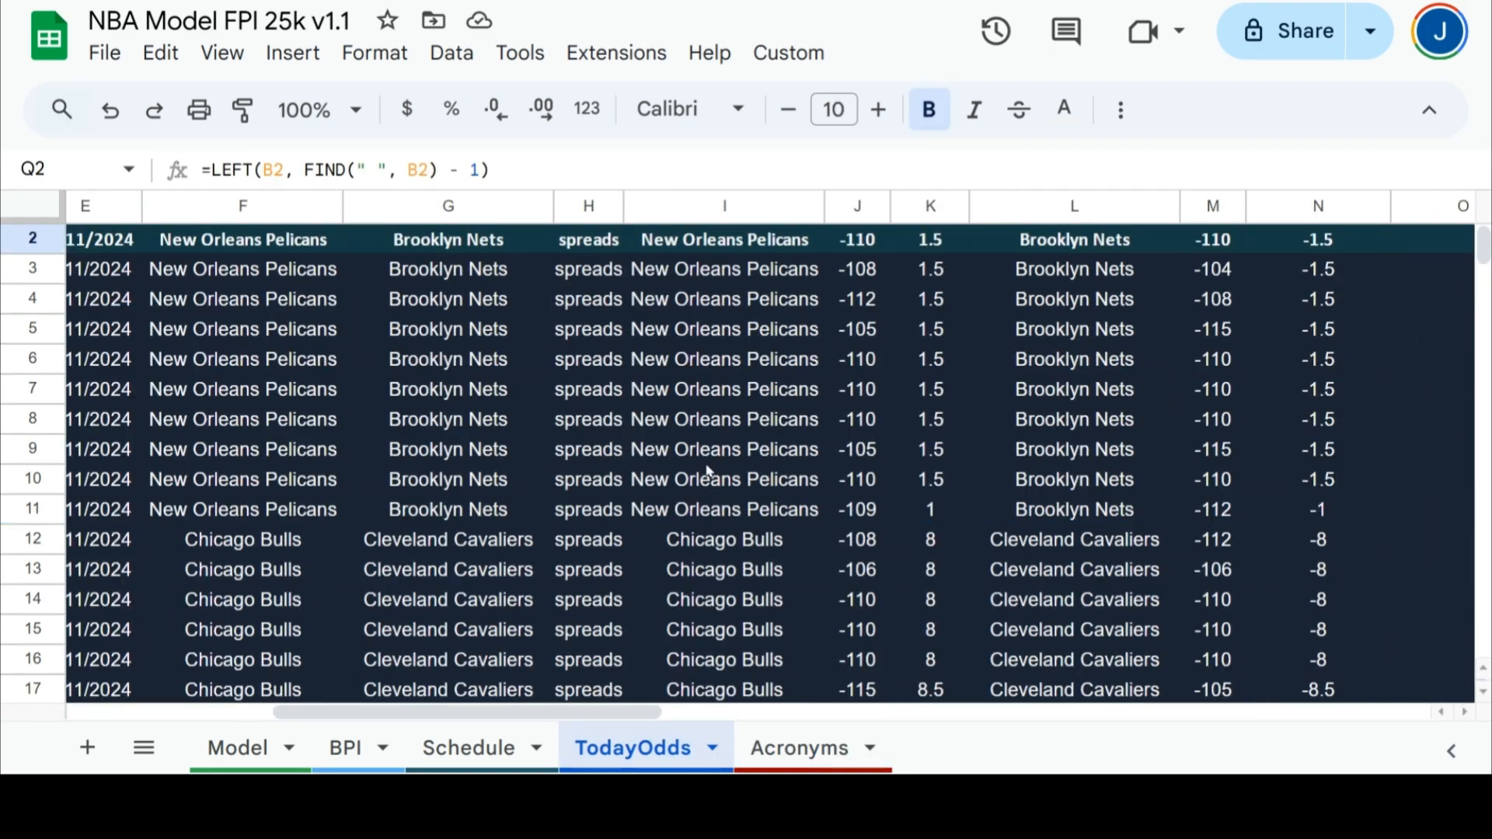
{"action": "left_click", "coordinate": [184, 709]}
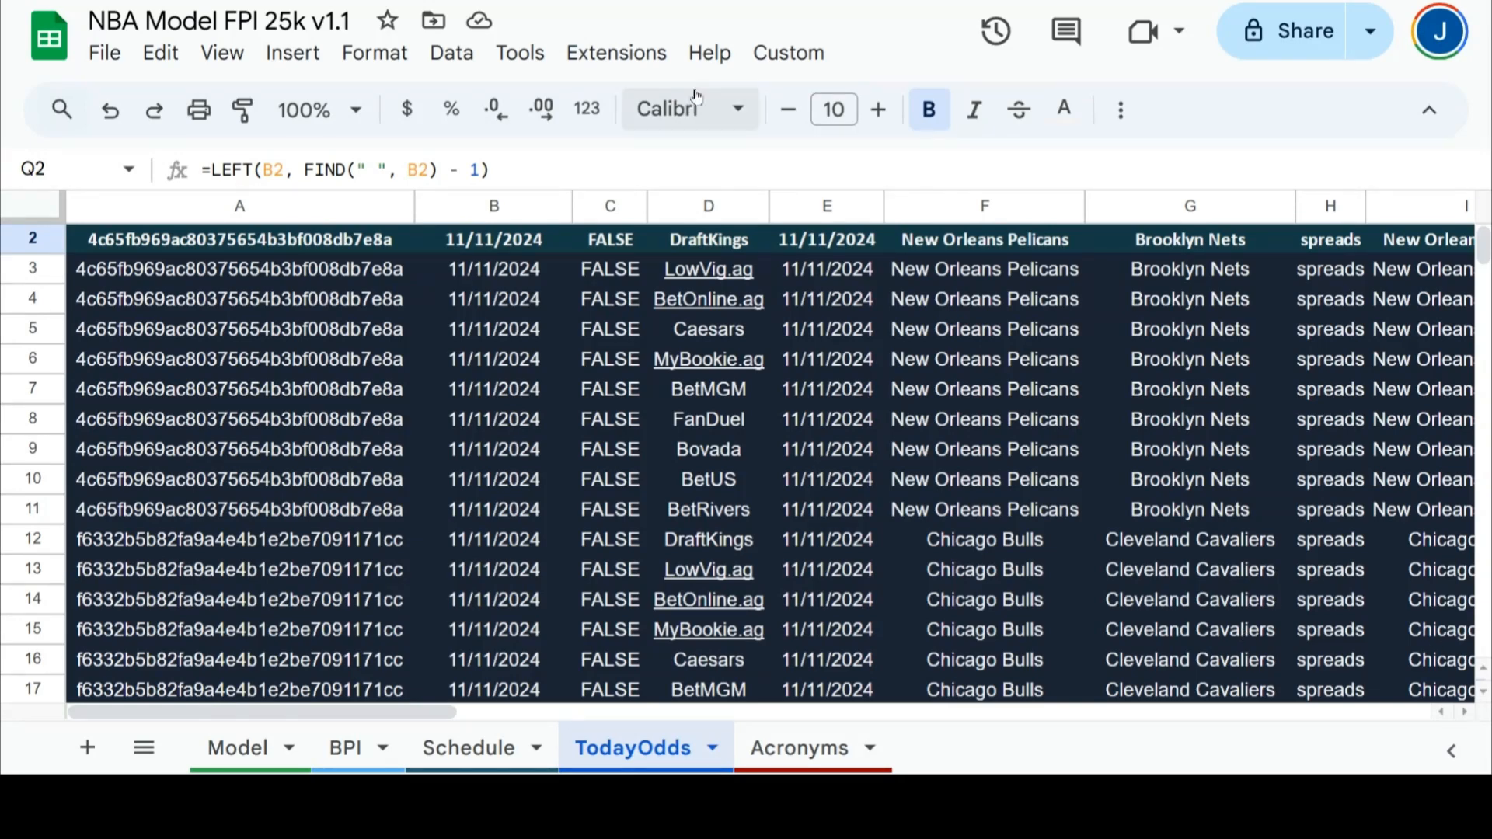
- Check the commands of the Sports Odds Plus add-on without starting it, and return to the odds data
{"action": "left_click", "coordinate": [662, 56]}
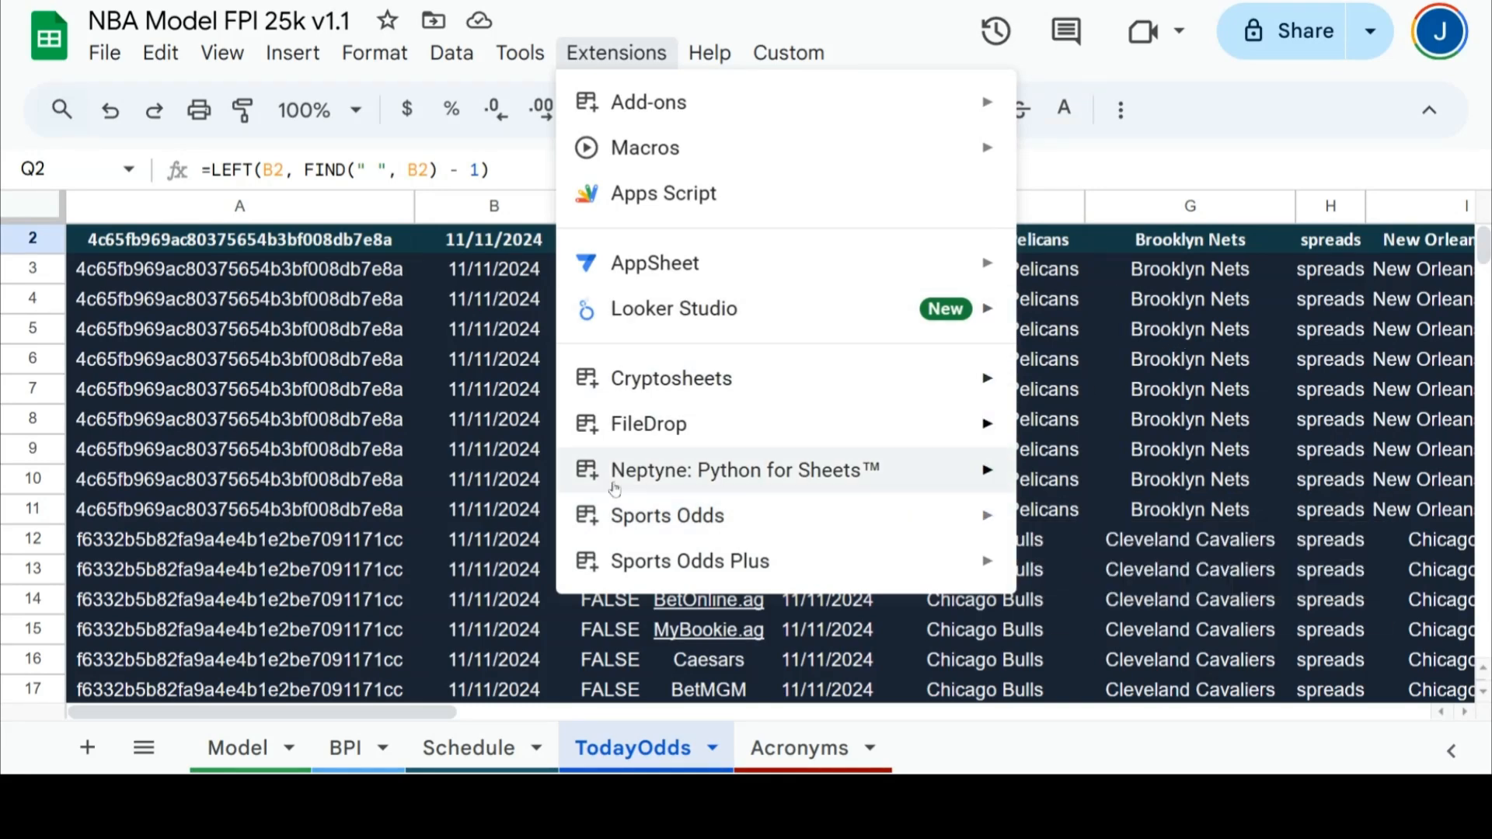
{"action": "mouse_move", "coordinate": [773, 561]}
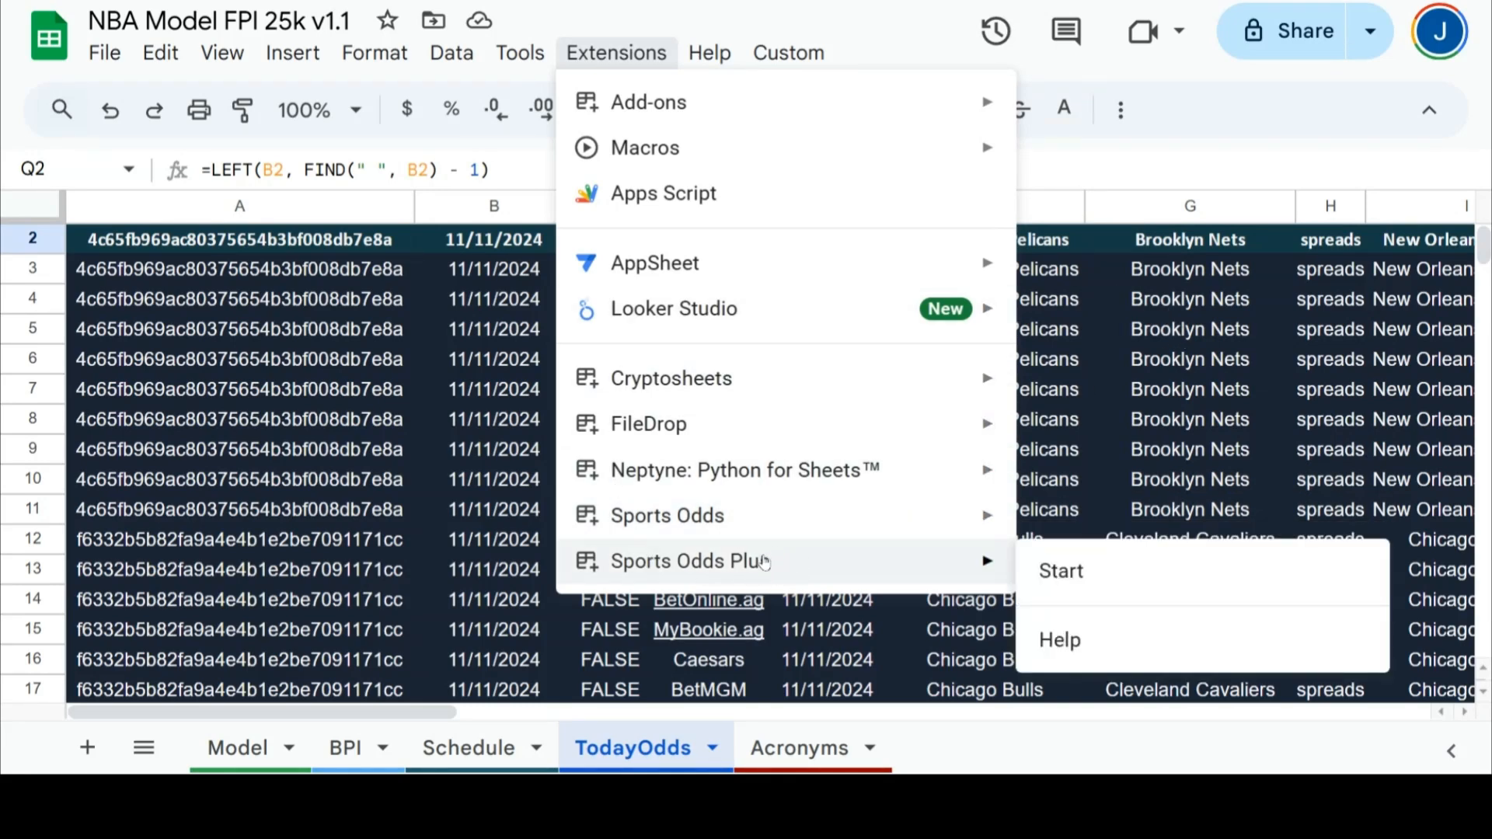
{"action": "left_click", "coordinate": [1173, 336]}
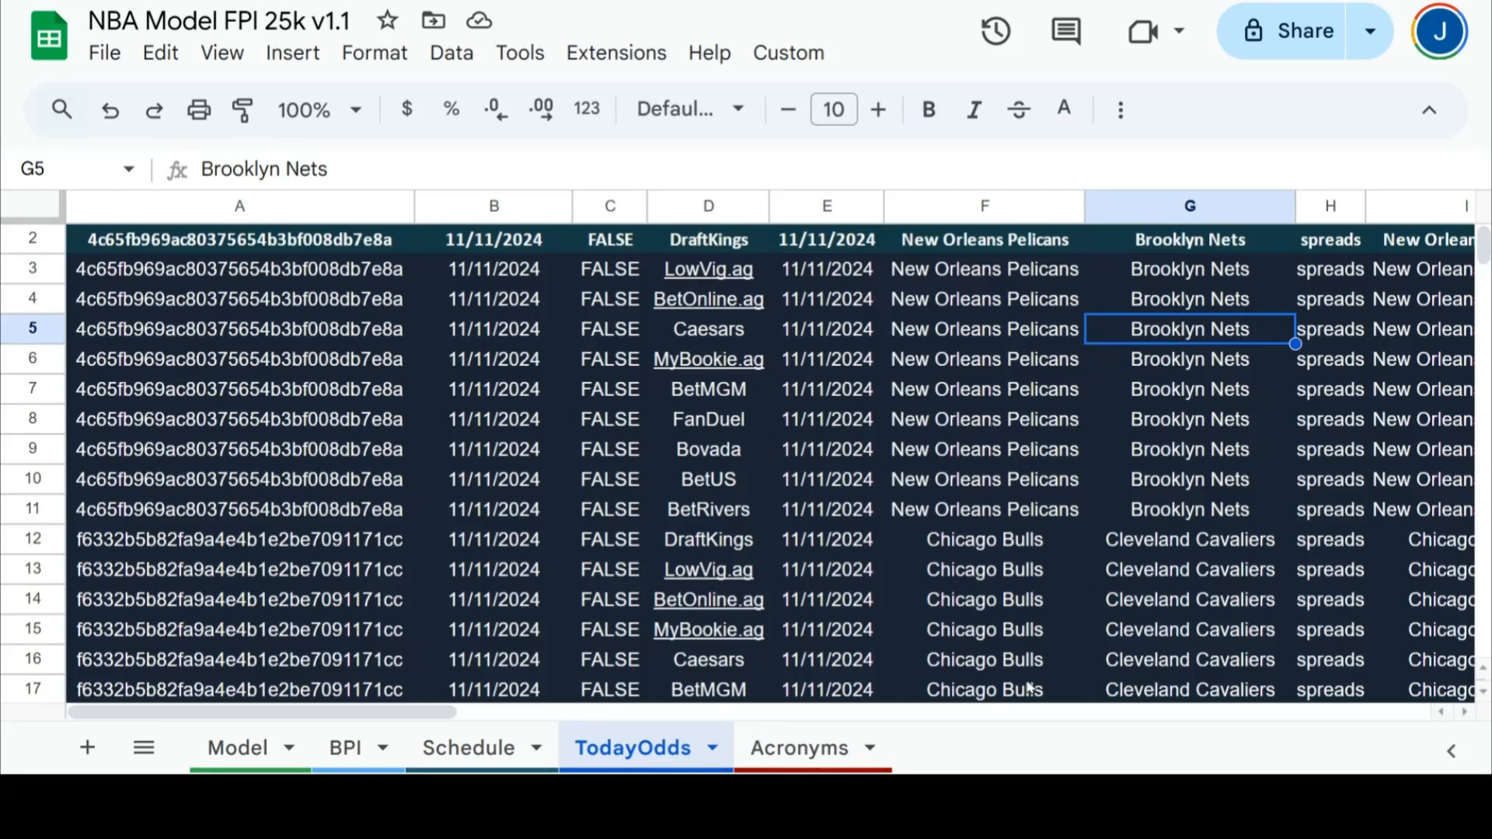
- Inspect the Home reference in C3 of the Model sheet and compare it with the Schedule sheet's cleaned Home column
{"action": "left_click", "coordinate": [225, 748]}
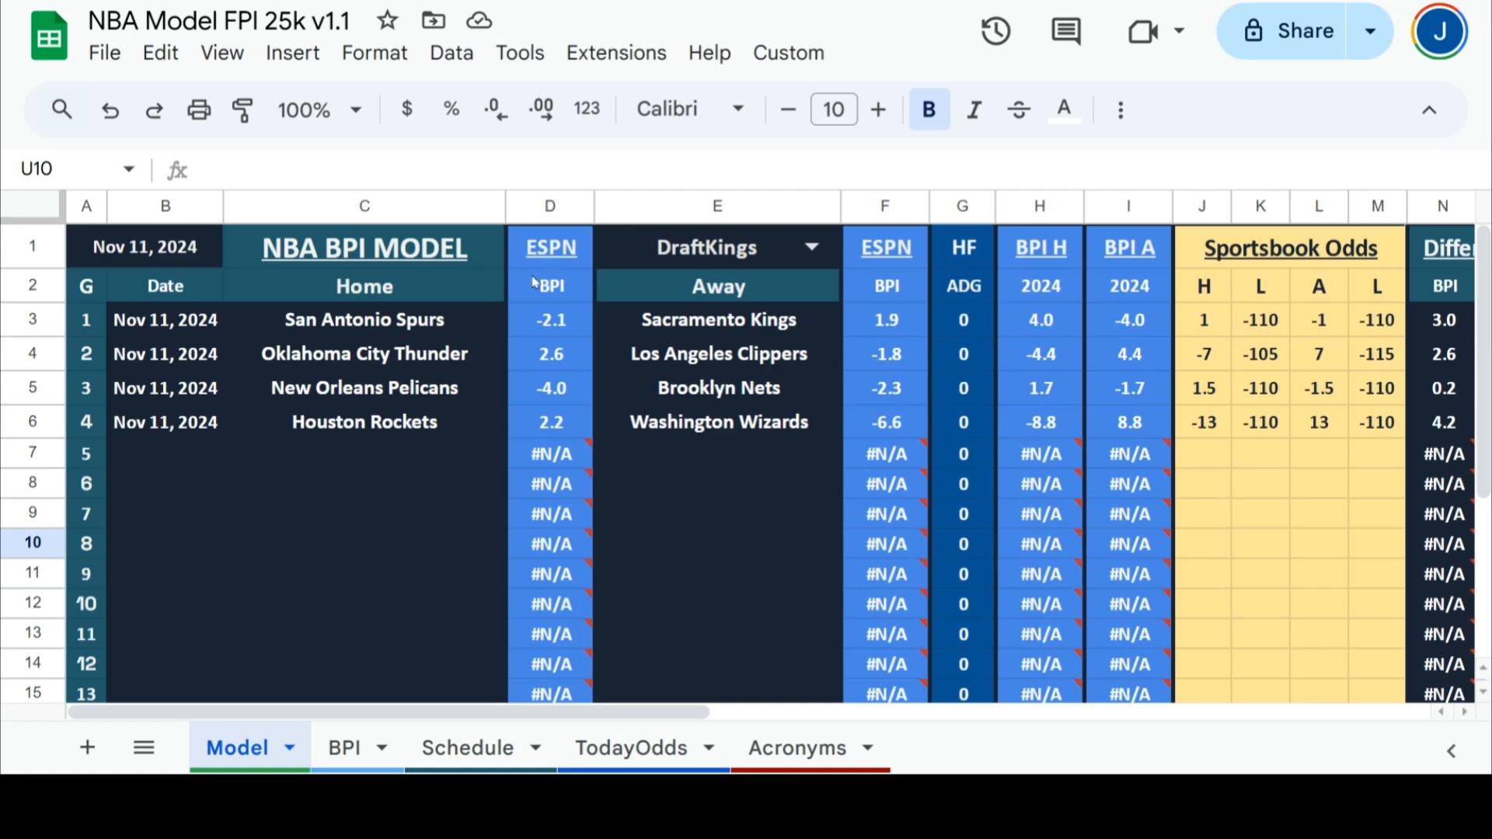
{"action": "left_click", "coordinate": [421, 330]}
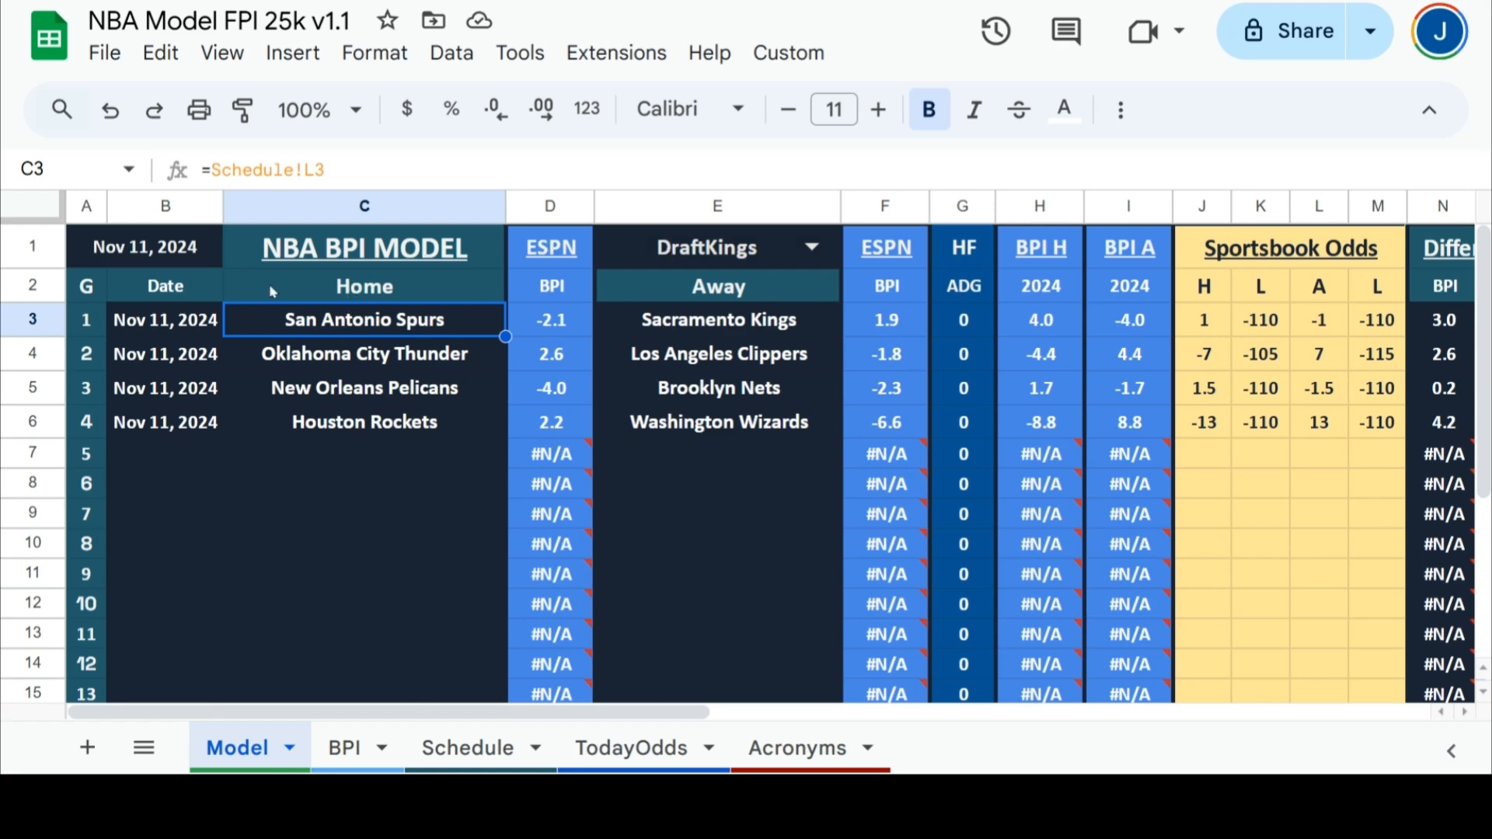
{"action": "left_click", "coordinate": [454, 758]}
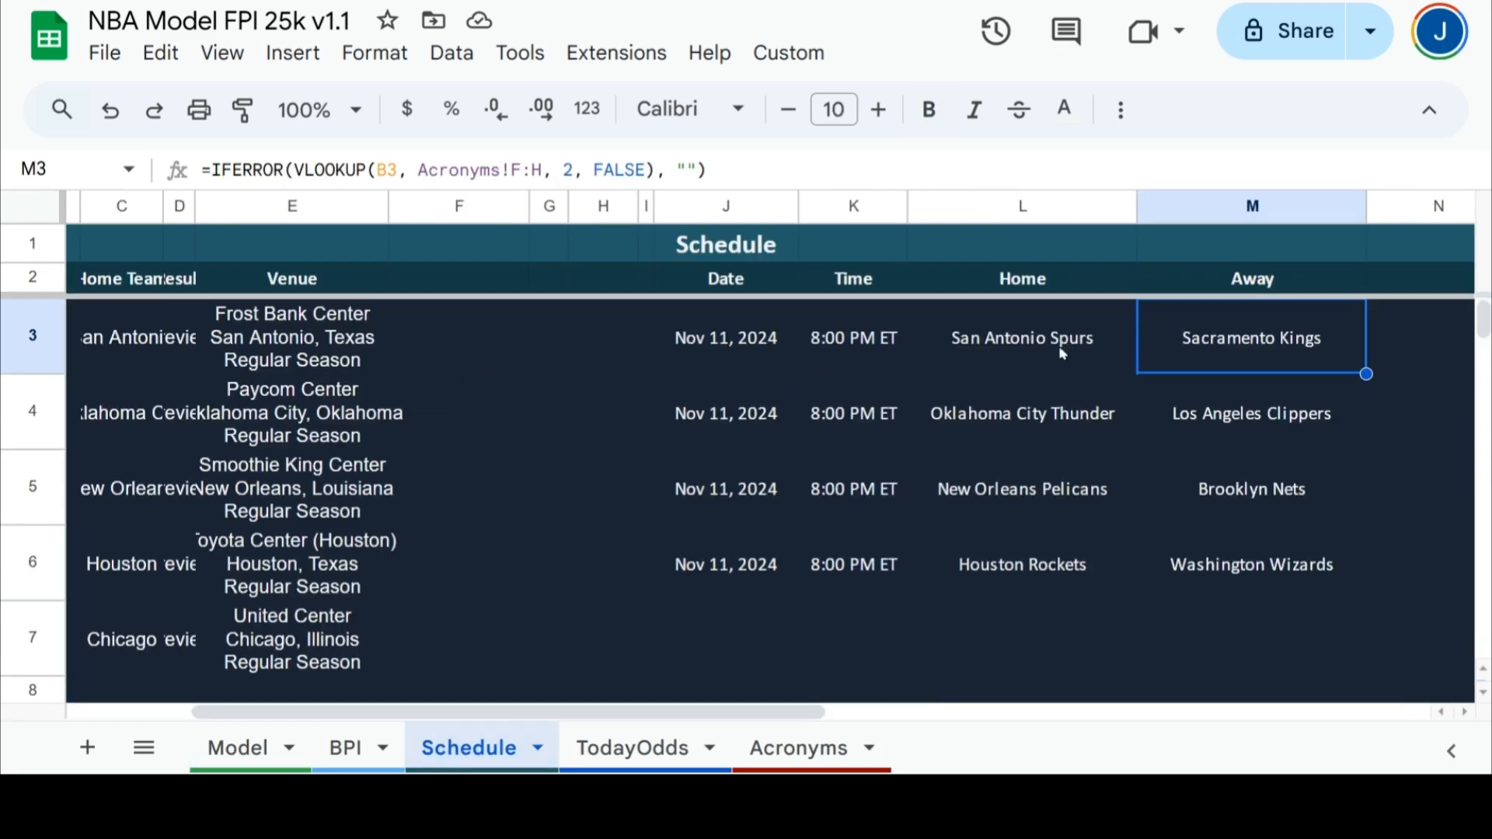
{"action": "left_click", "coordinate": [228, 748]}
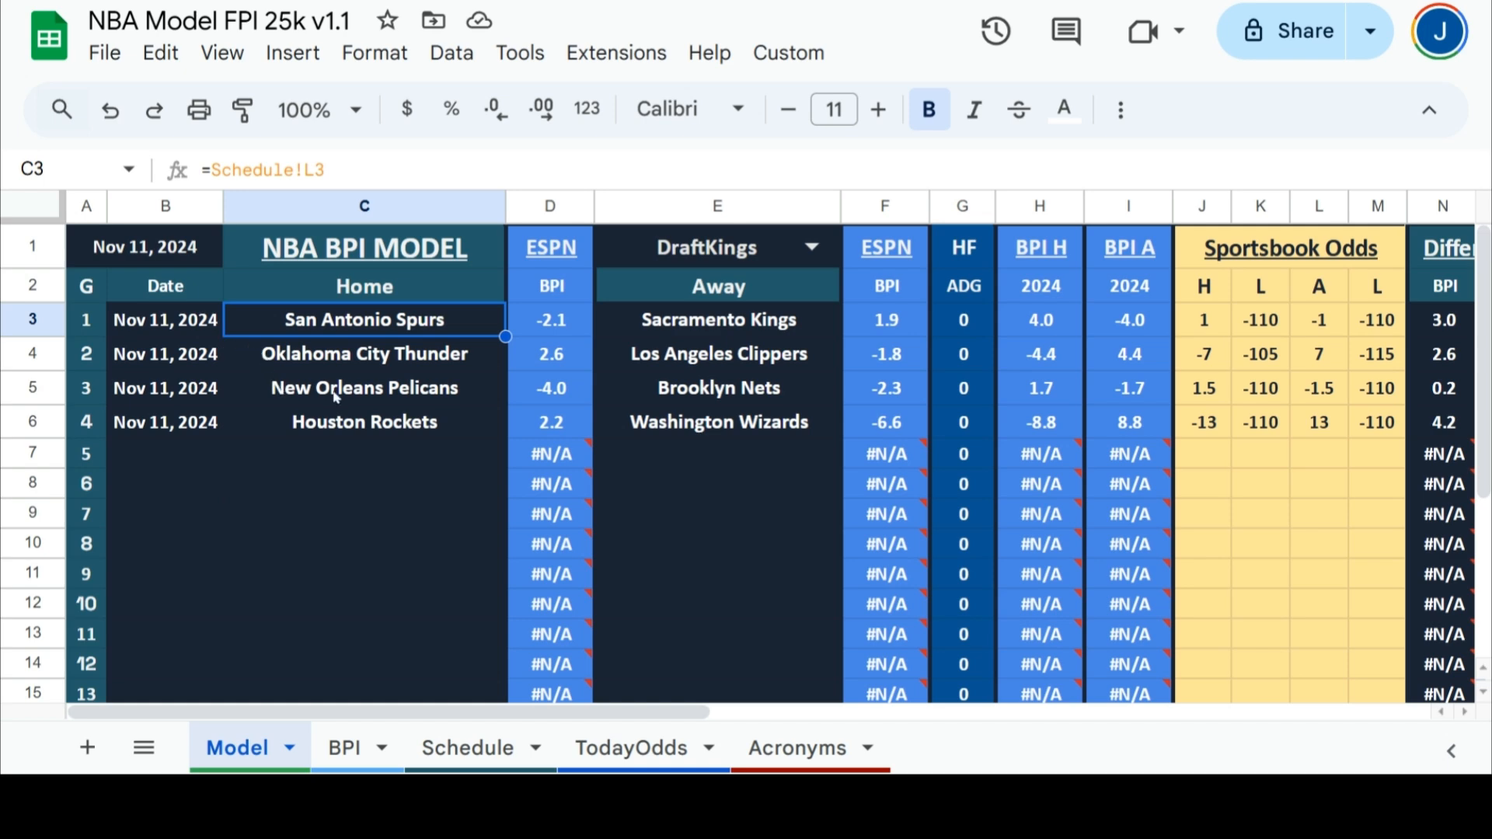
- Check the Date formula in J3 of the Schedule sheet and the Away reference in E3 of the Model sheet
{"action": "left_click", "coordinate": [506, 748]}
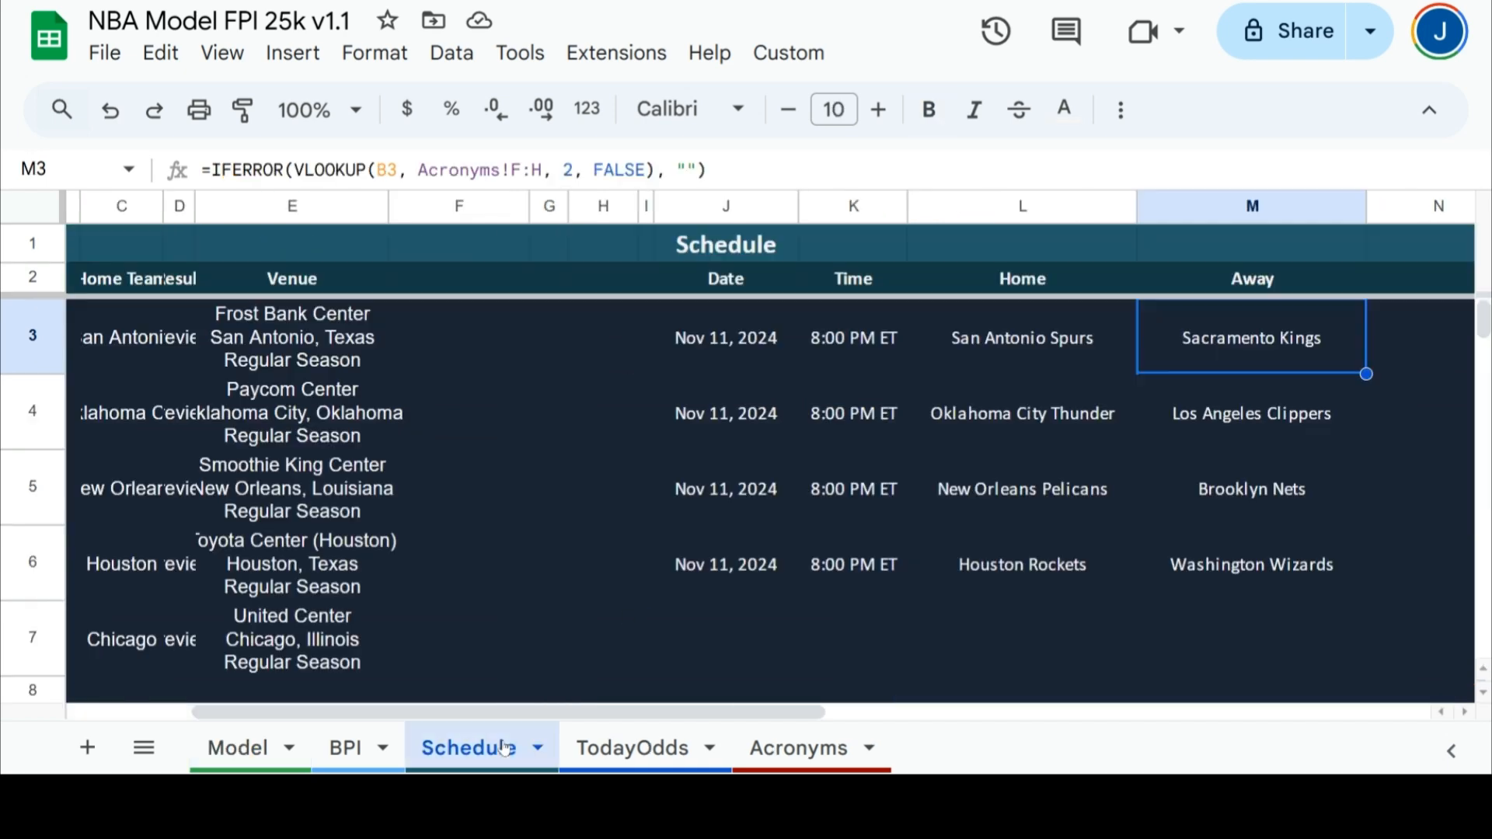
{"action": "left_click", "coordinate": [729, 339]}
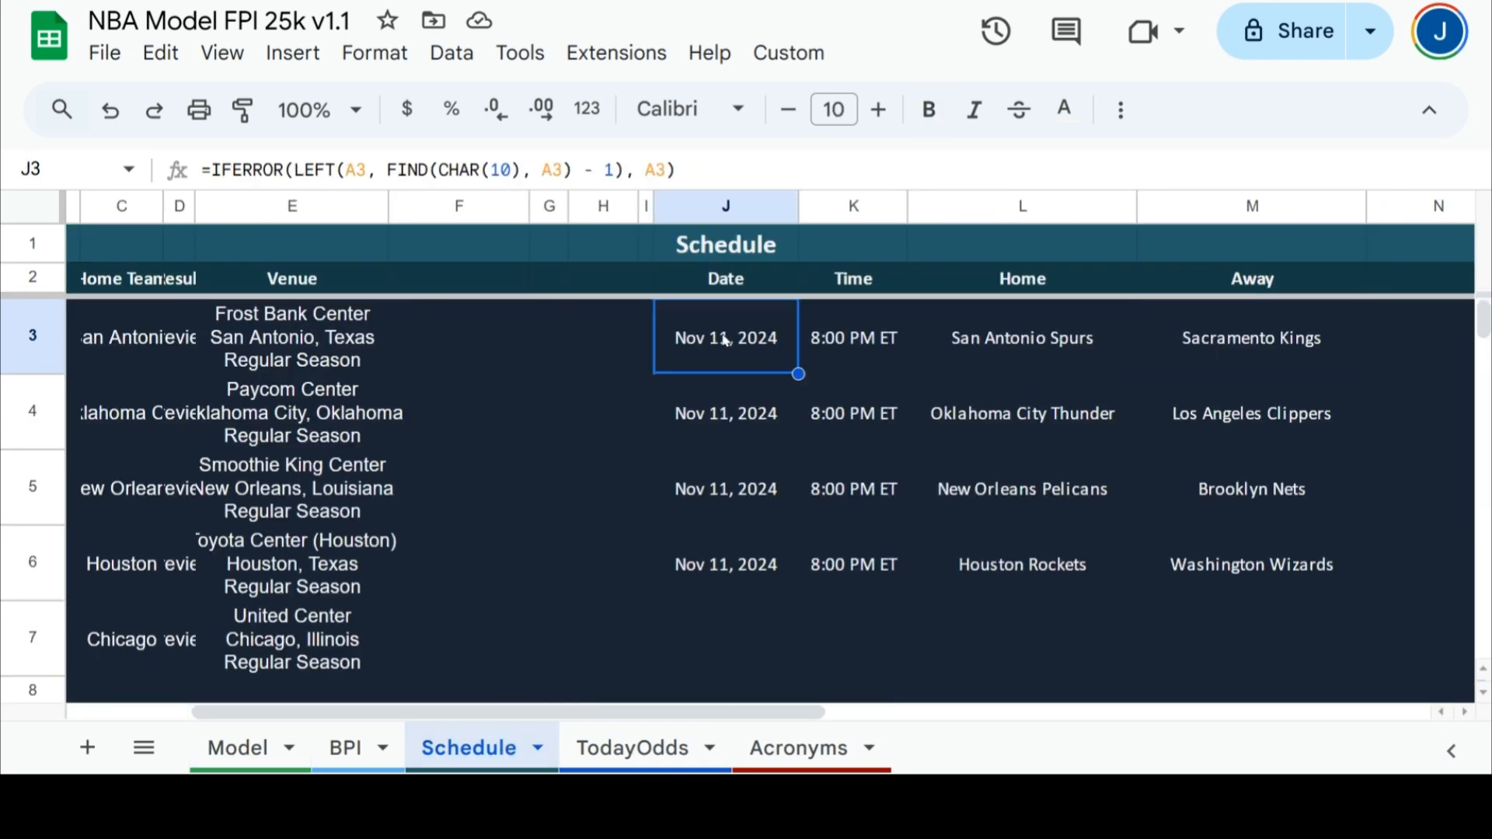
{"action": "left_click", "coordinate": [226, 752]}
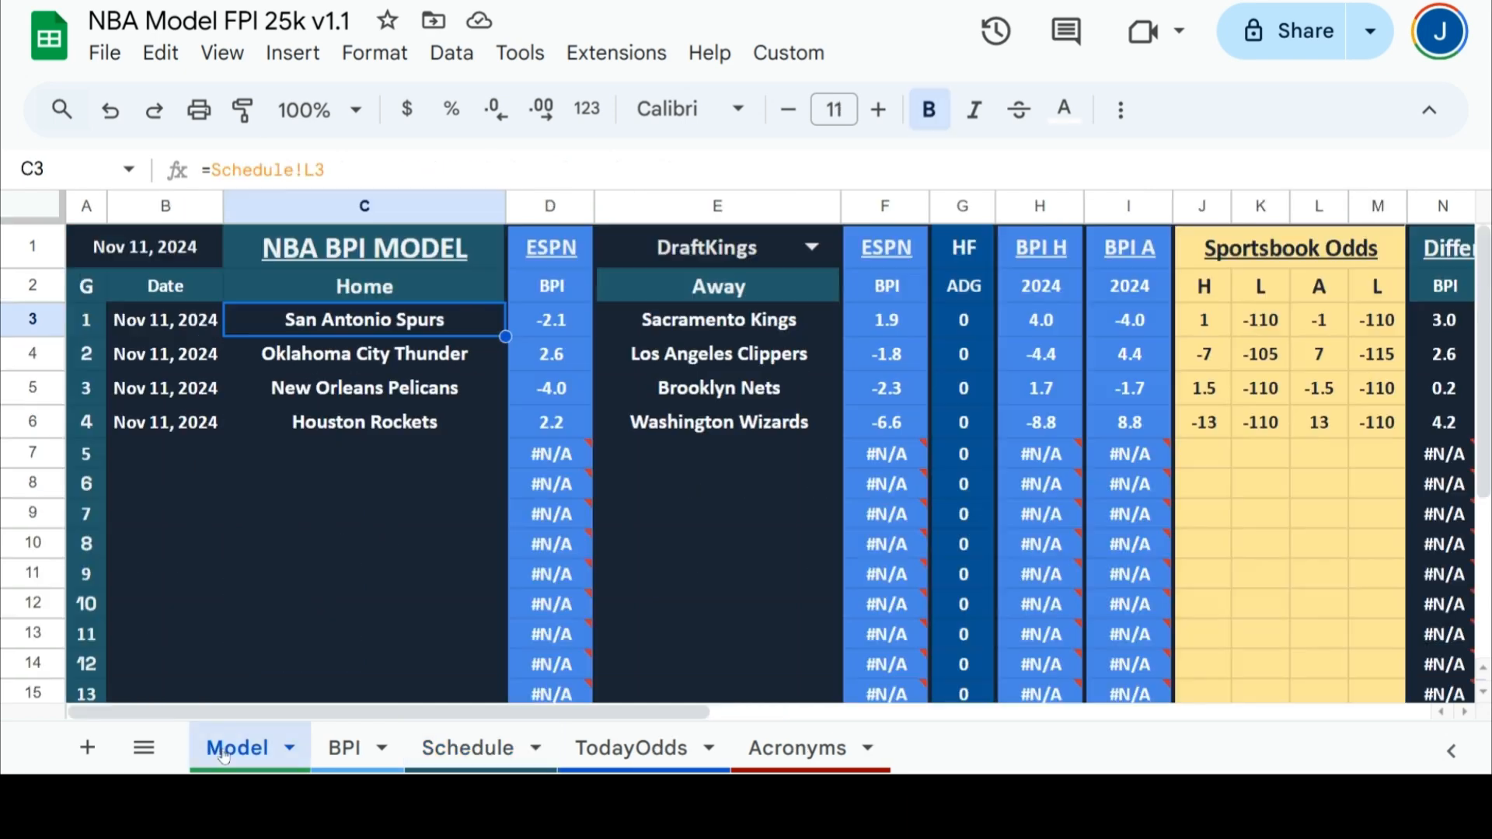
{"action": "left_click", "coordinate": [694, 326]}
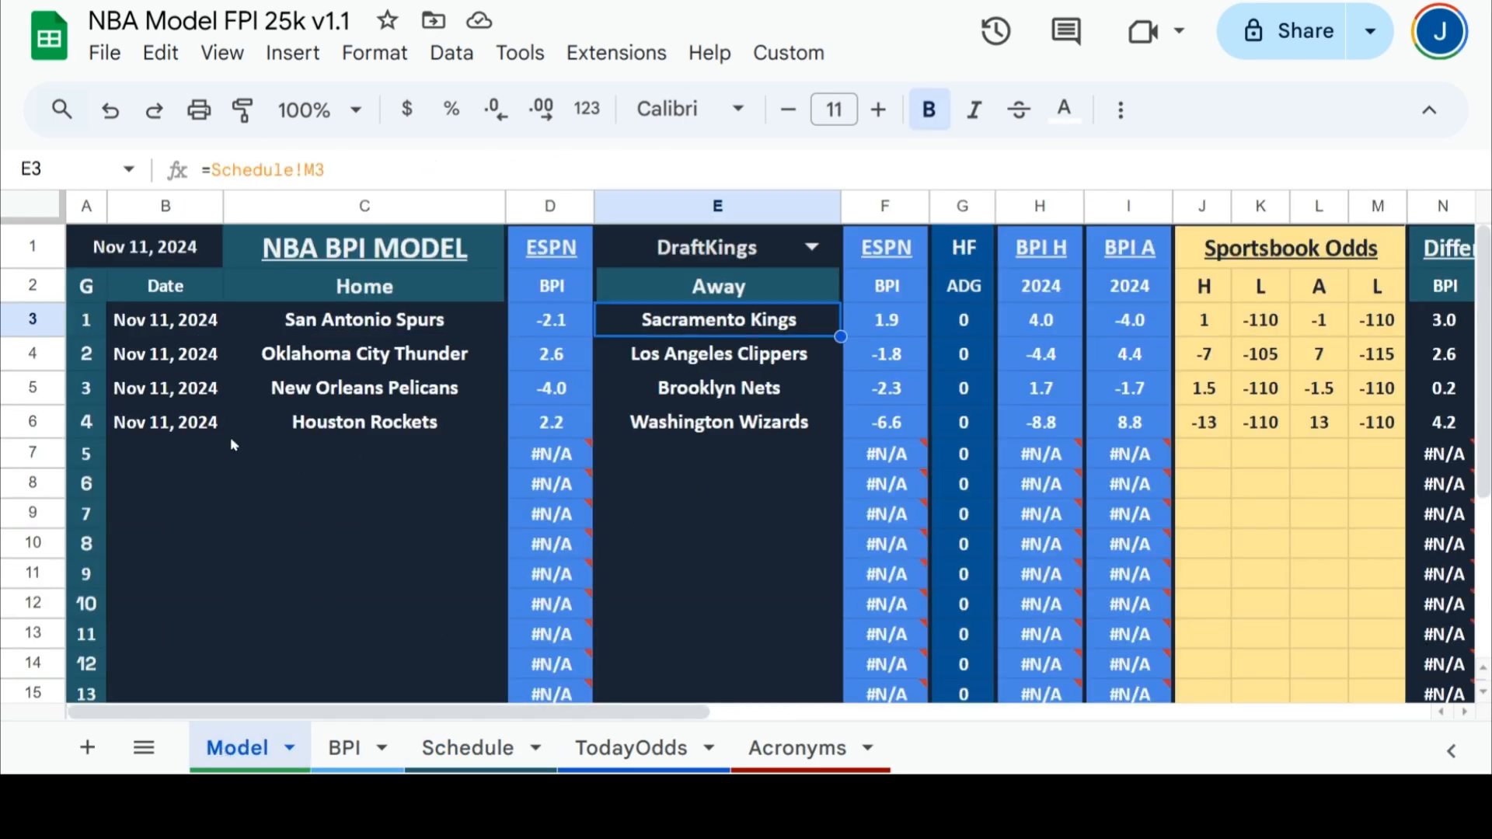
- Examine the nested VLOOKUP formulas in D3 and D4 that pull the home teams' BPI into the Model sheet
{"action": "left_click", "coordinate": [550, 332]}
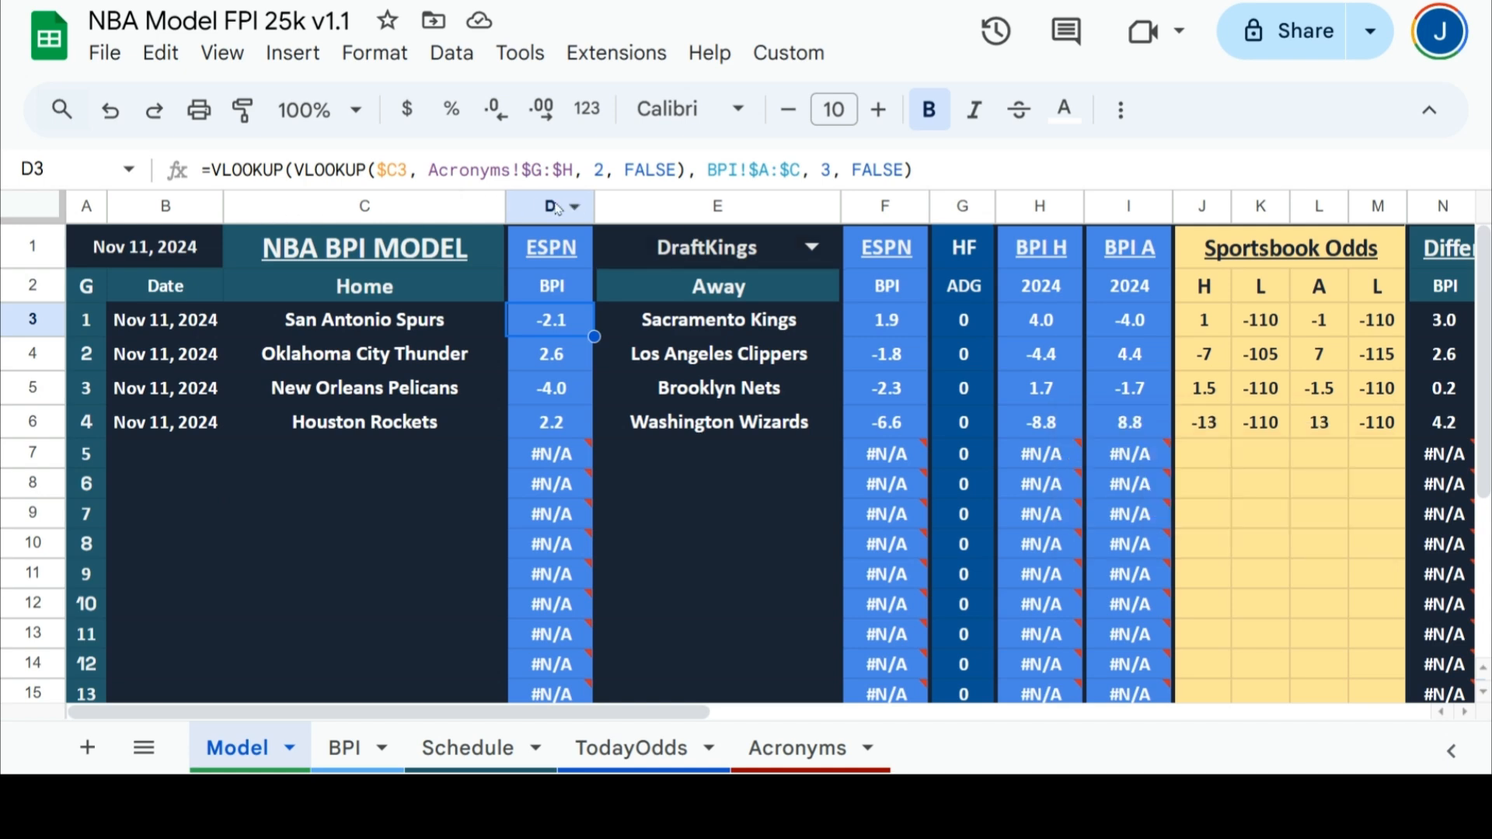
{"action": "left_click", "coordinate": [687, 170]}
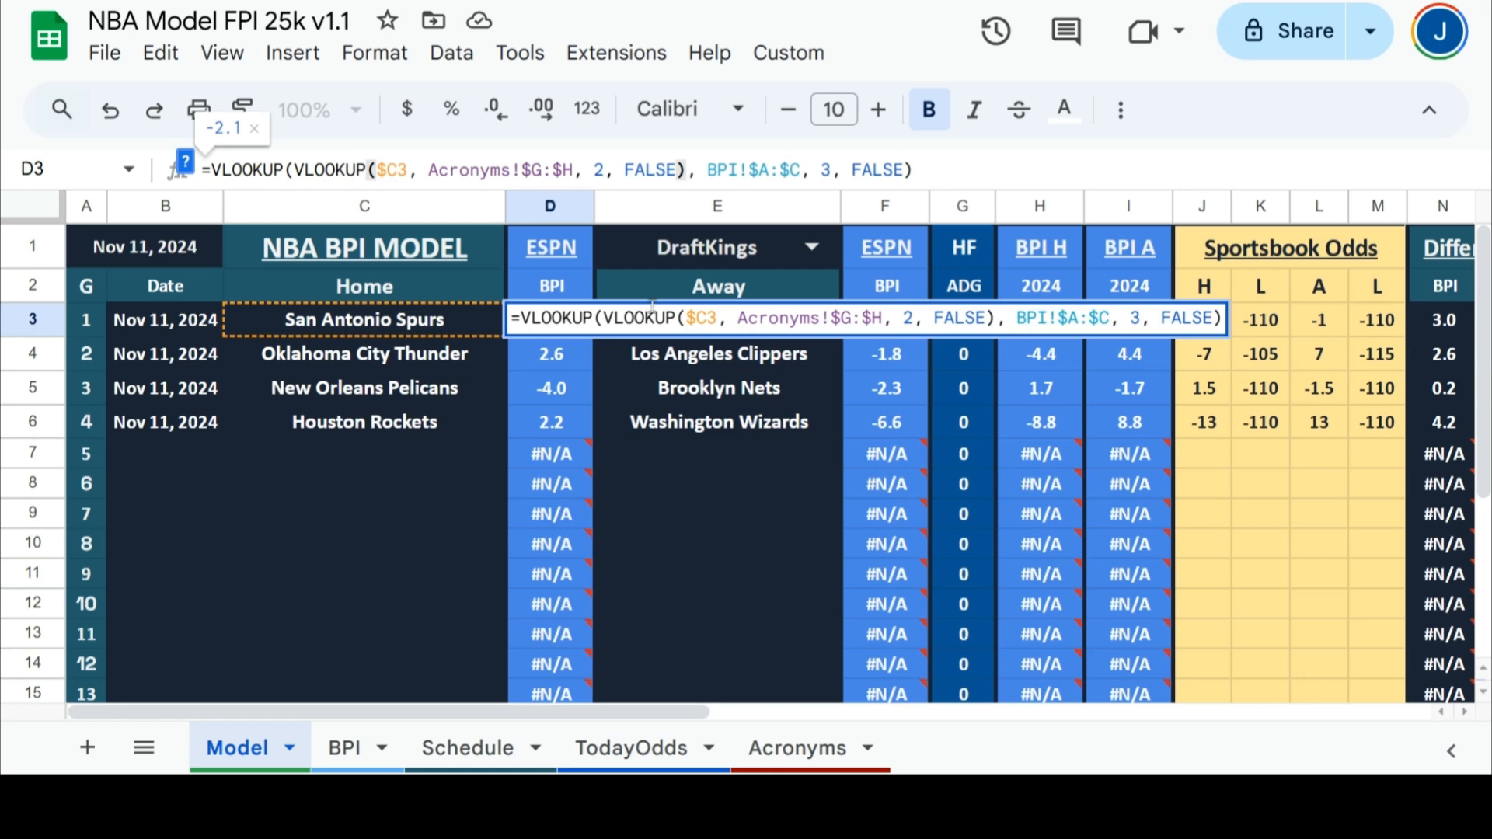
{"action": "left_click", "coordinate": [554, 356]}
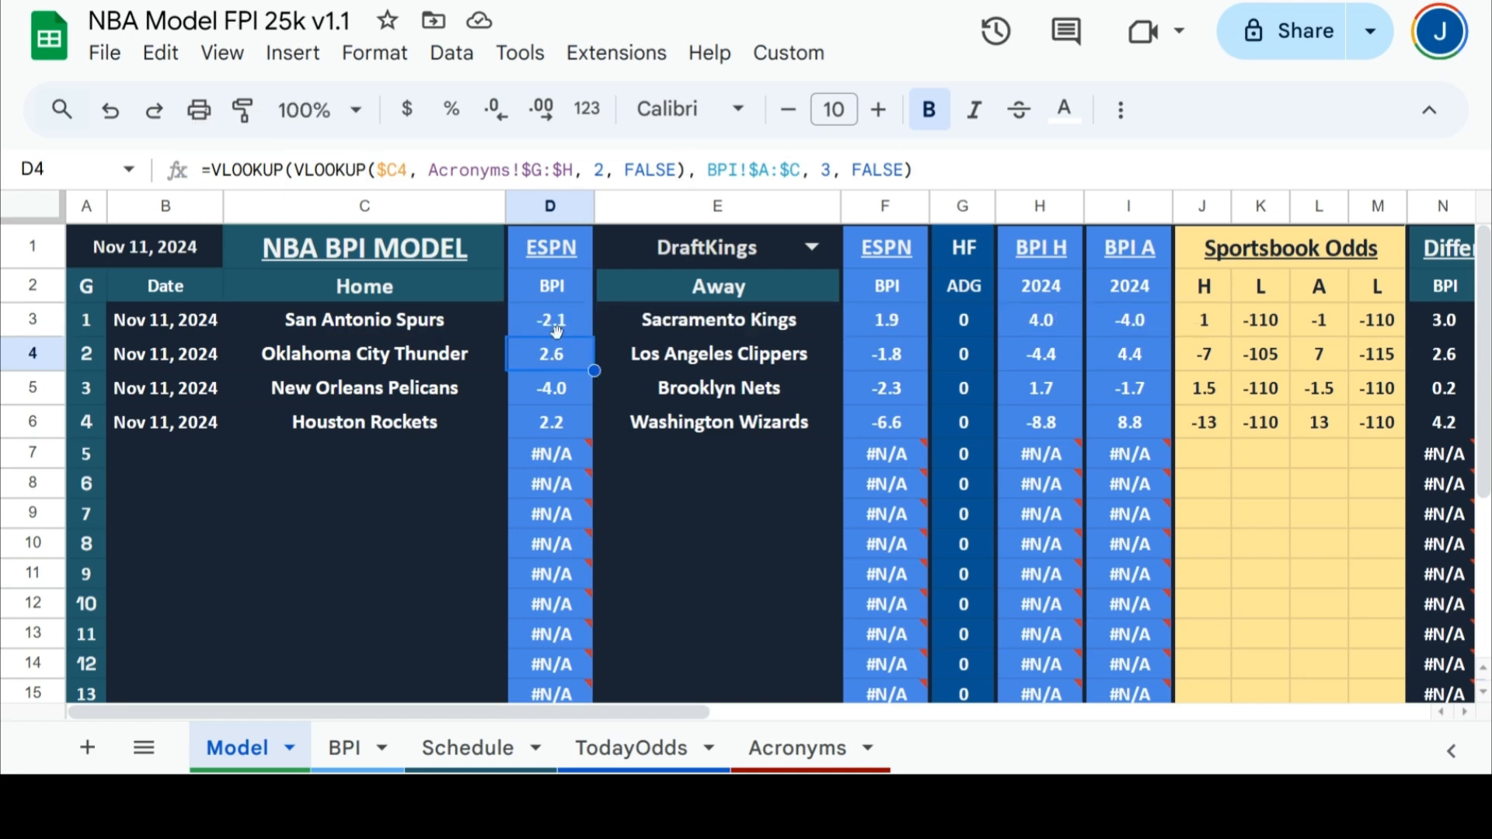
{"action": "left_click", "coordinate": [559, 333]}
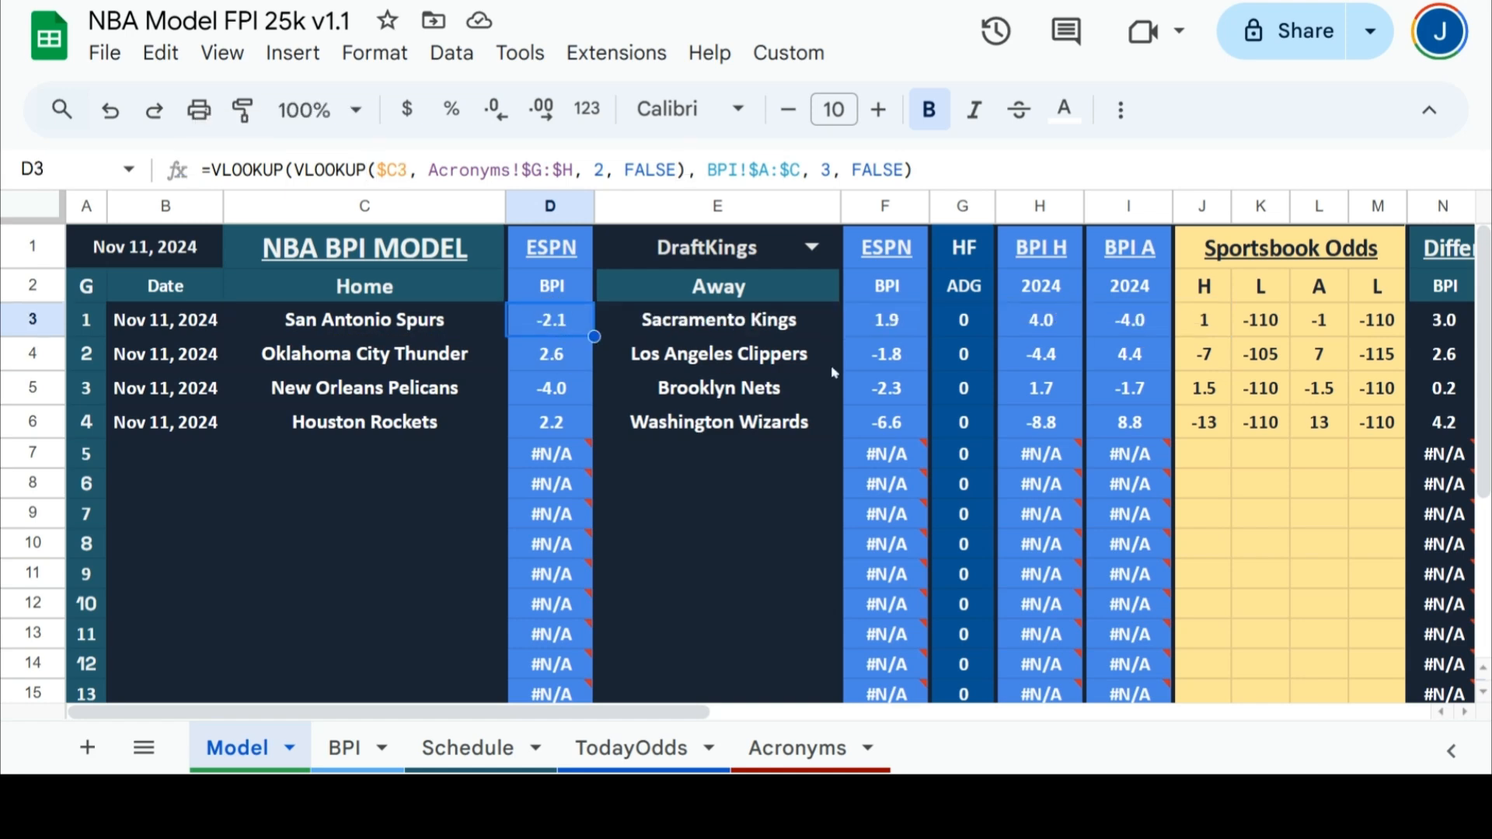
- Locate the LA Clippers in the Team column of the Power Index table on the BPI sheet
{"action": "left_click", "coordinate": [340, 742]}
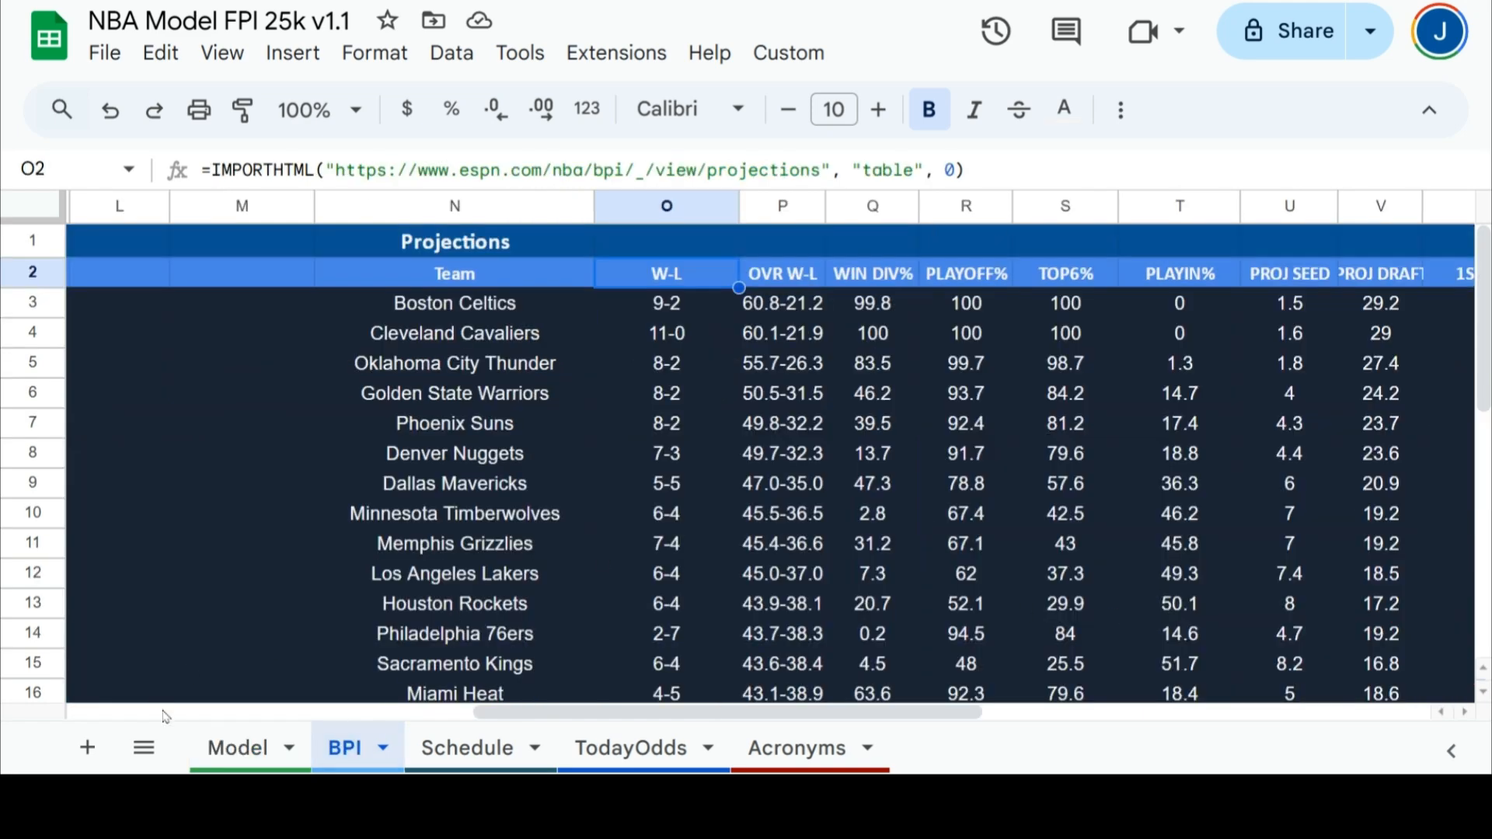
{"action": "scroll", "coordinate": [163, 708], "scroll_direction": "left", "scroll_amount": 15}
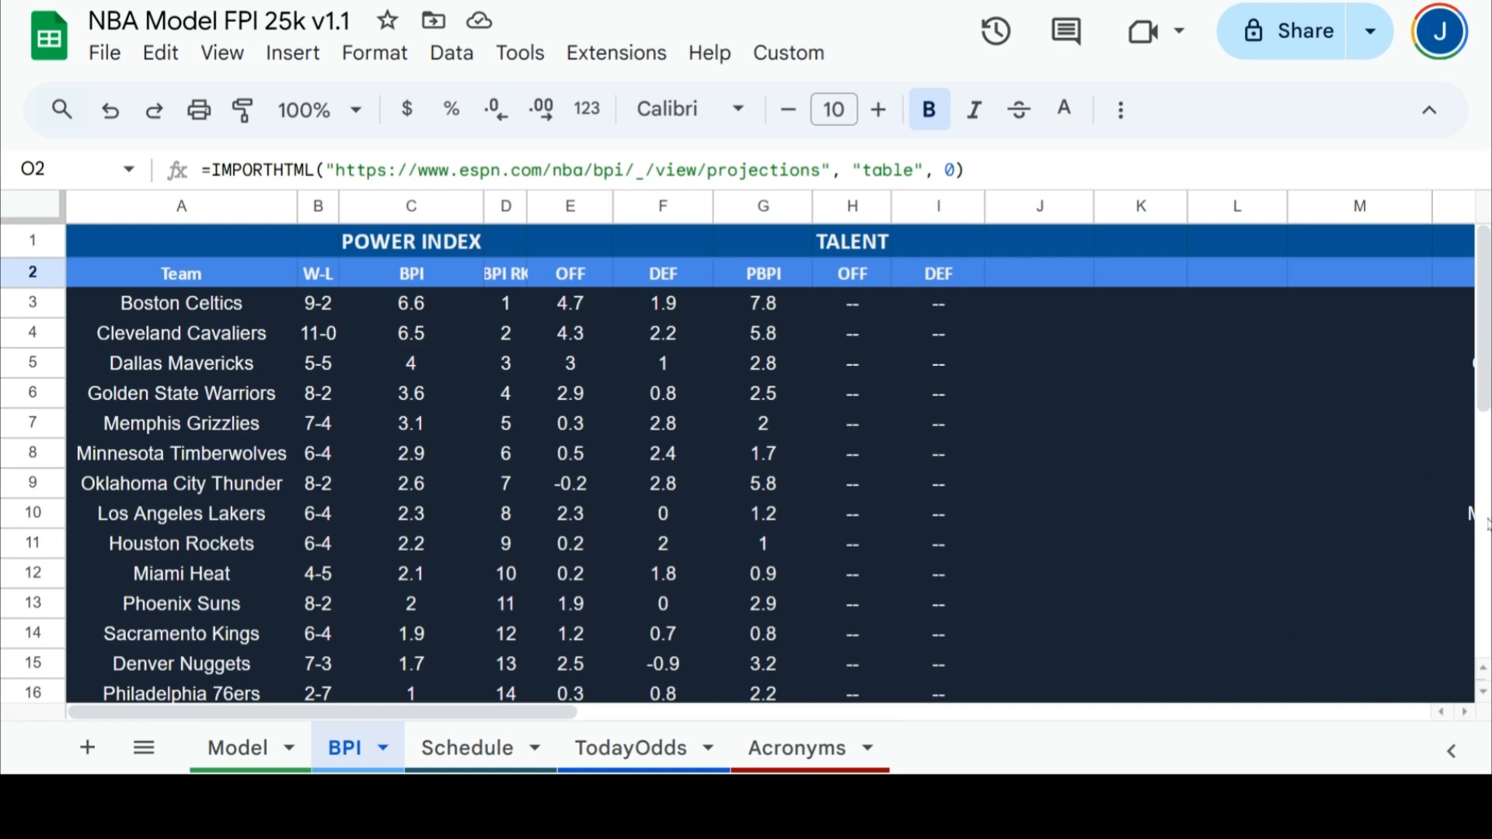
{"action": "scroll", "coordinate": [1480, 522], "scroll_direction": "down", "scroll_amount": 5}
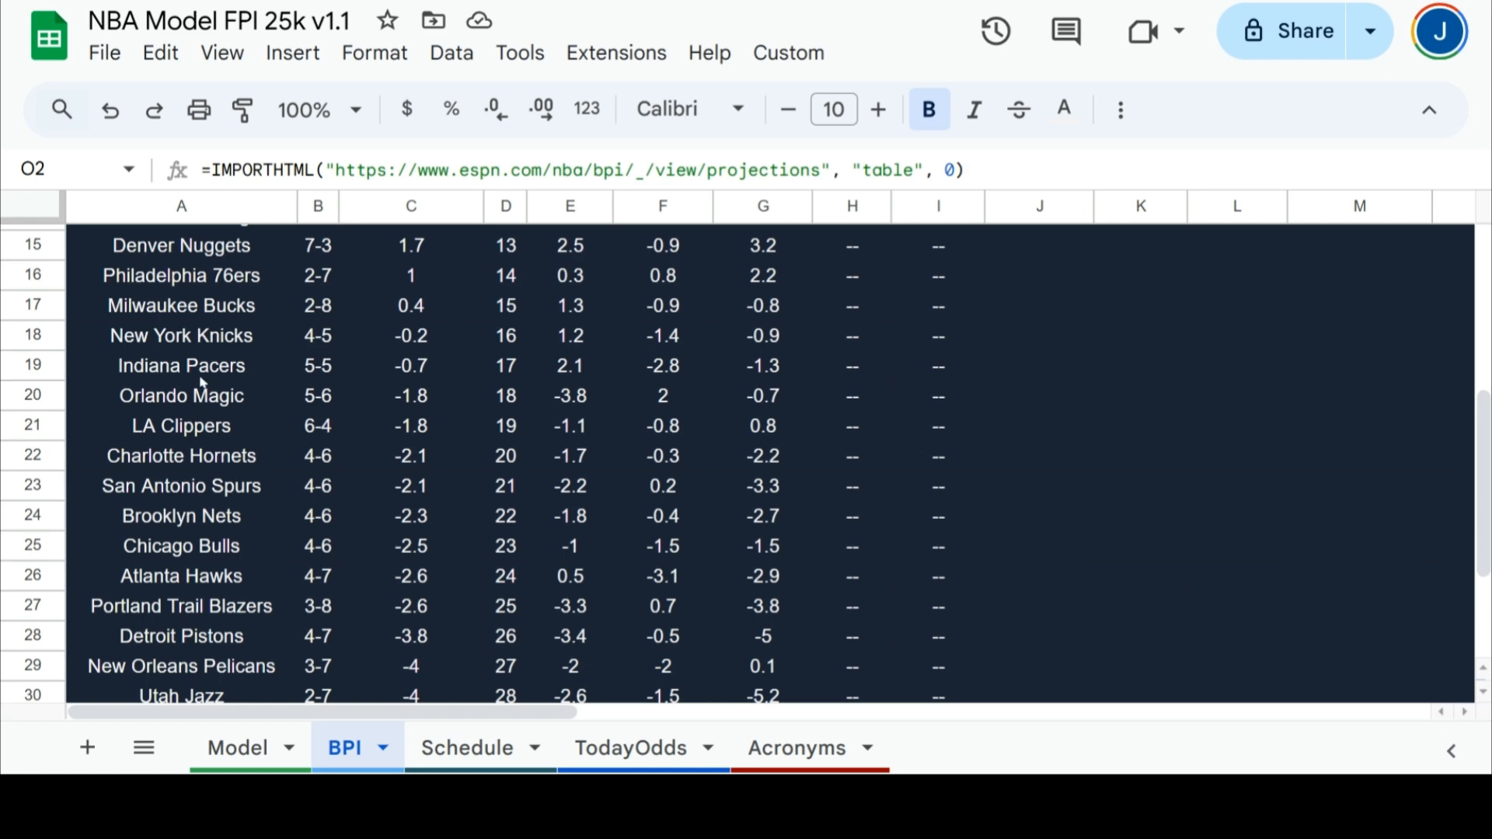
{"action": "left_click", "coordinate": [201, 440]}
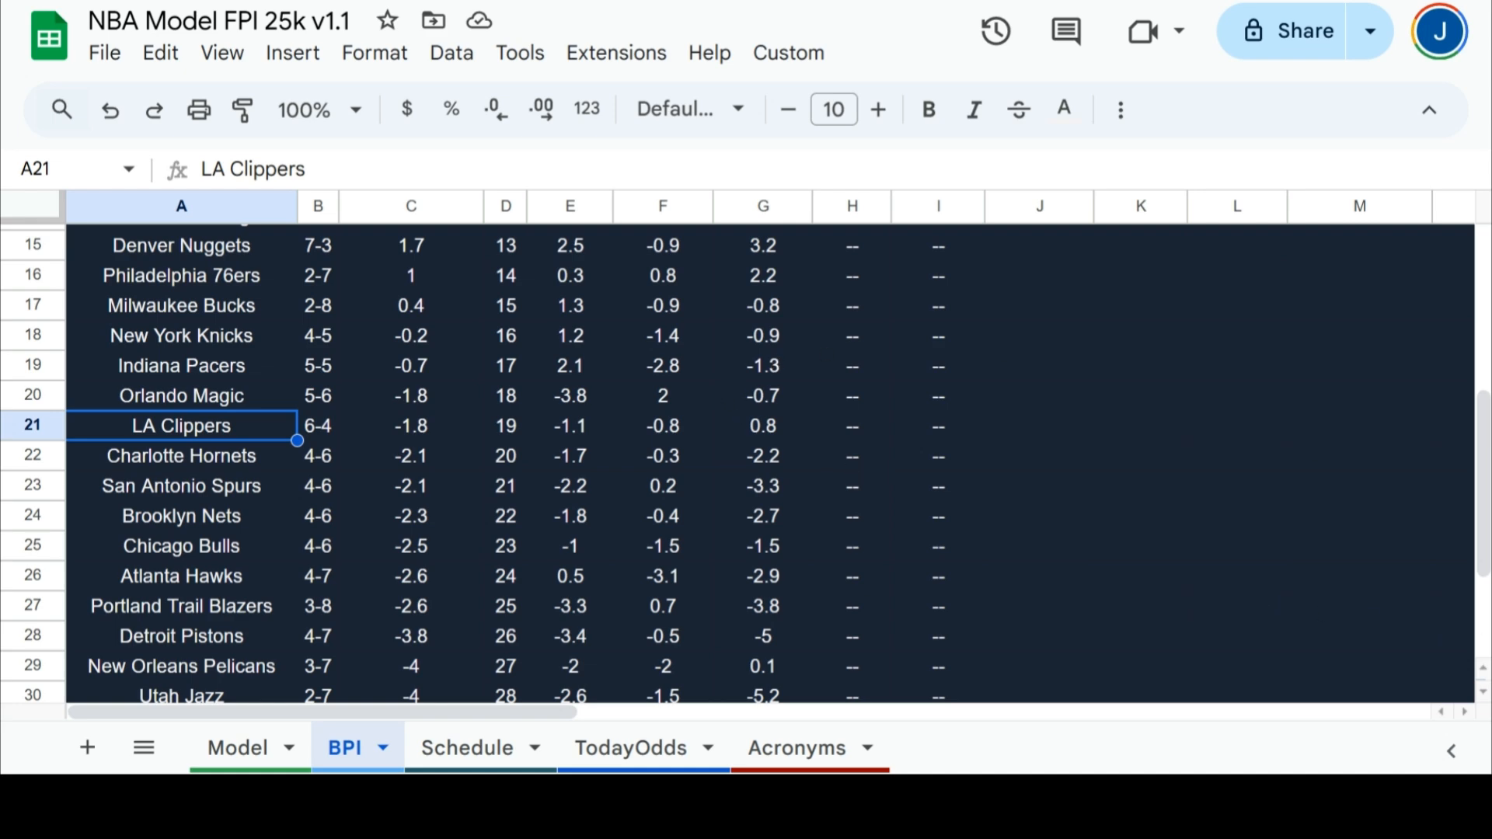
- Revisit the Model sheet, and compare the Clippers' name variants in G13 and H13 on the Acronyms sheet
{"action": "left_click", "coordinate": [213, 748]}
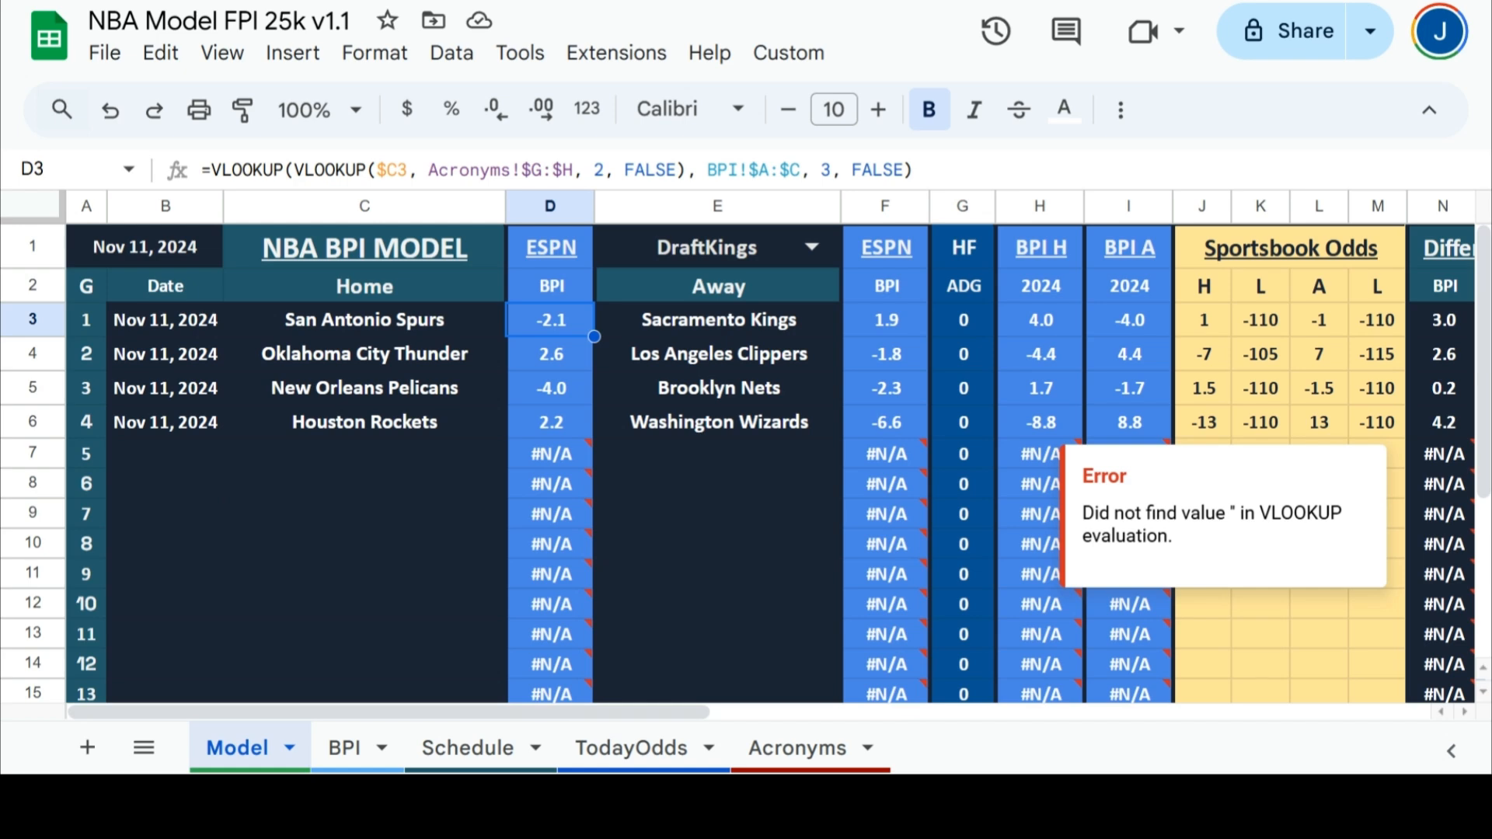
{"action": "left_click", "coordinate": [788, 750]}
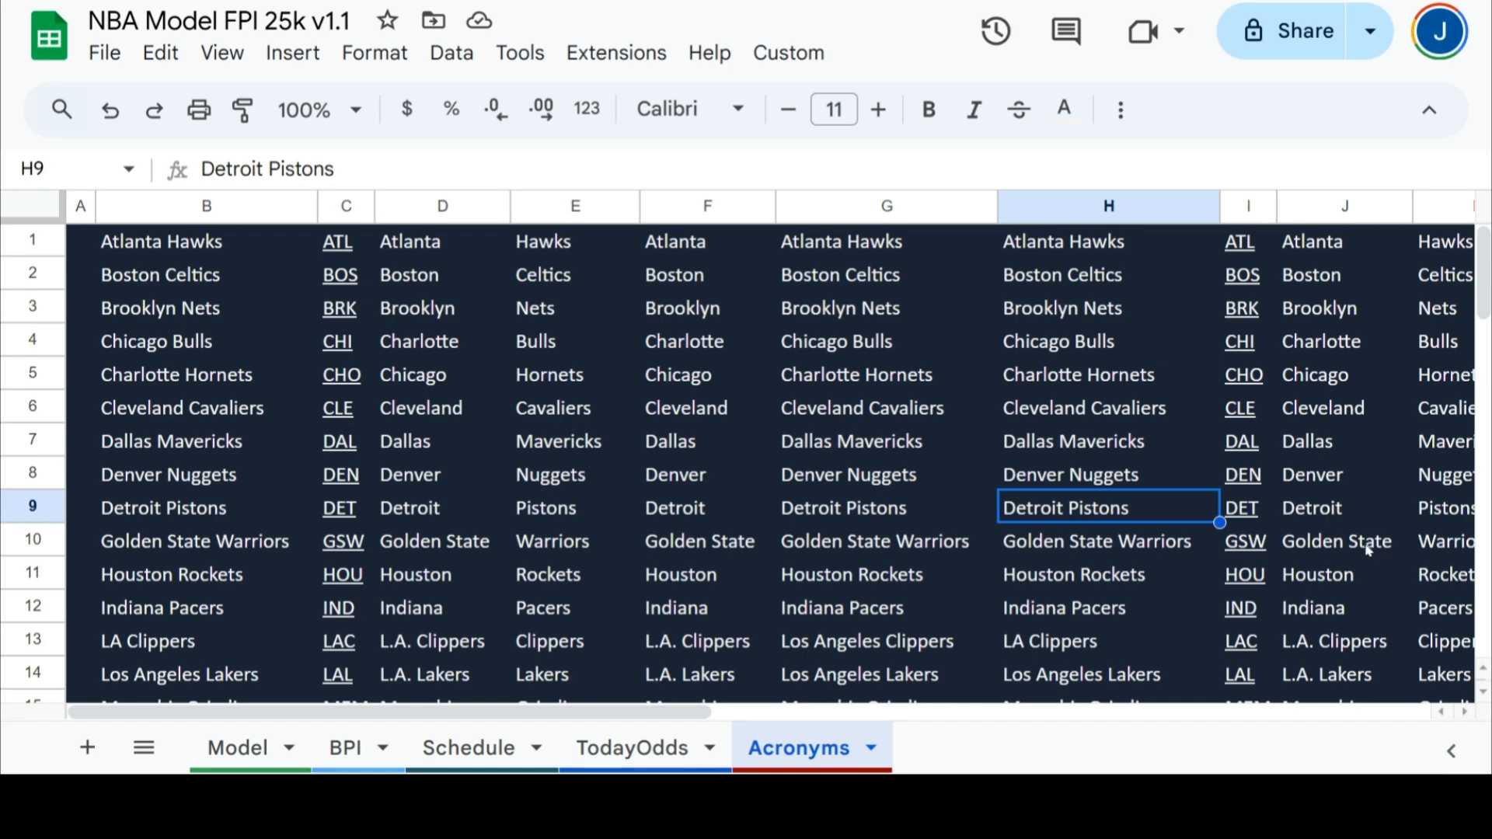
{"action": "left_click", "coordinate": [872, 657]}
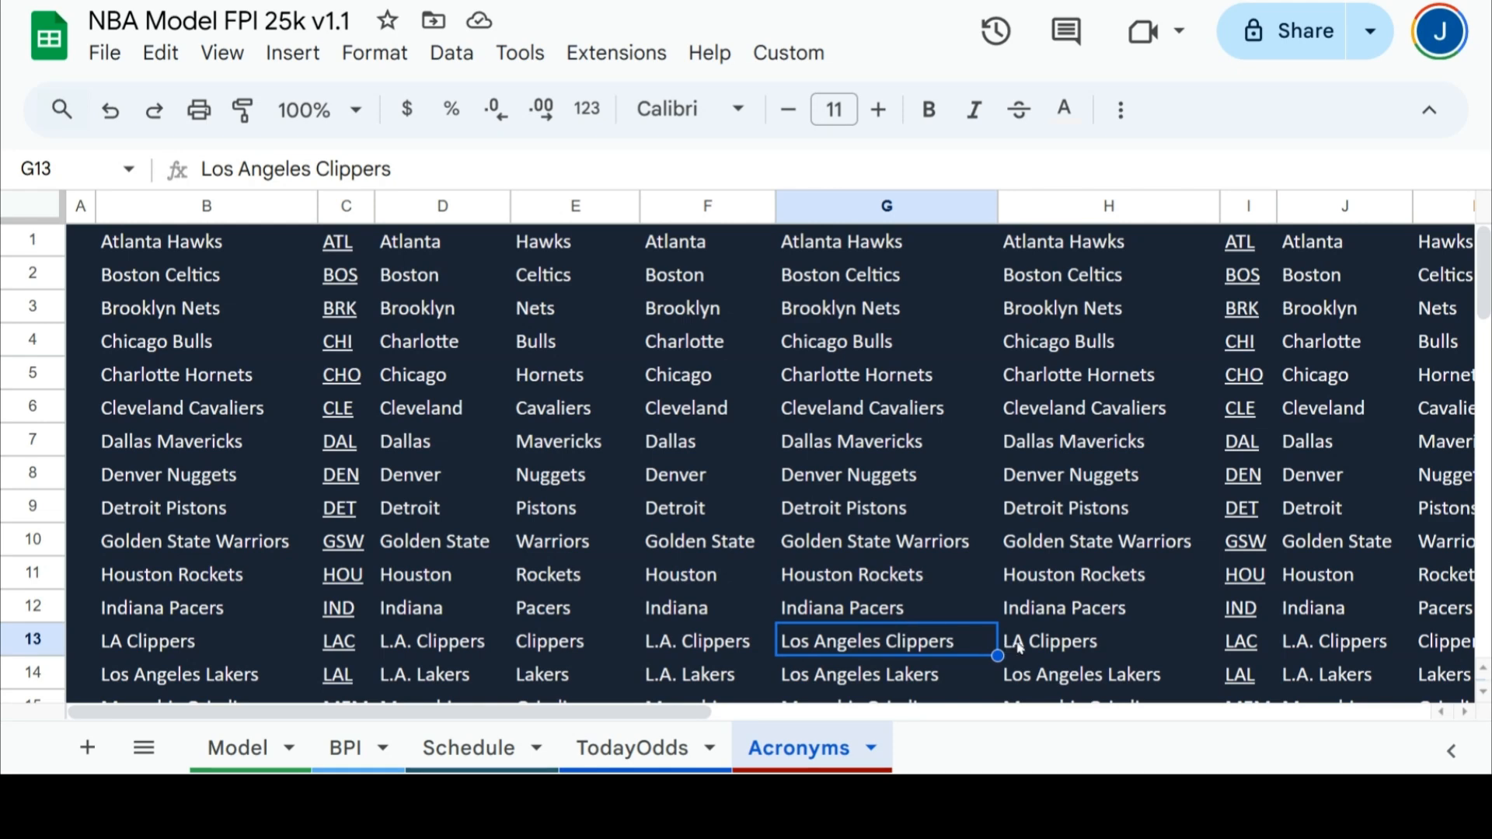
{"action": "left_click", "coordinate": [1107, 655]}
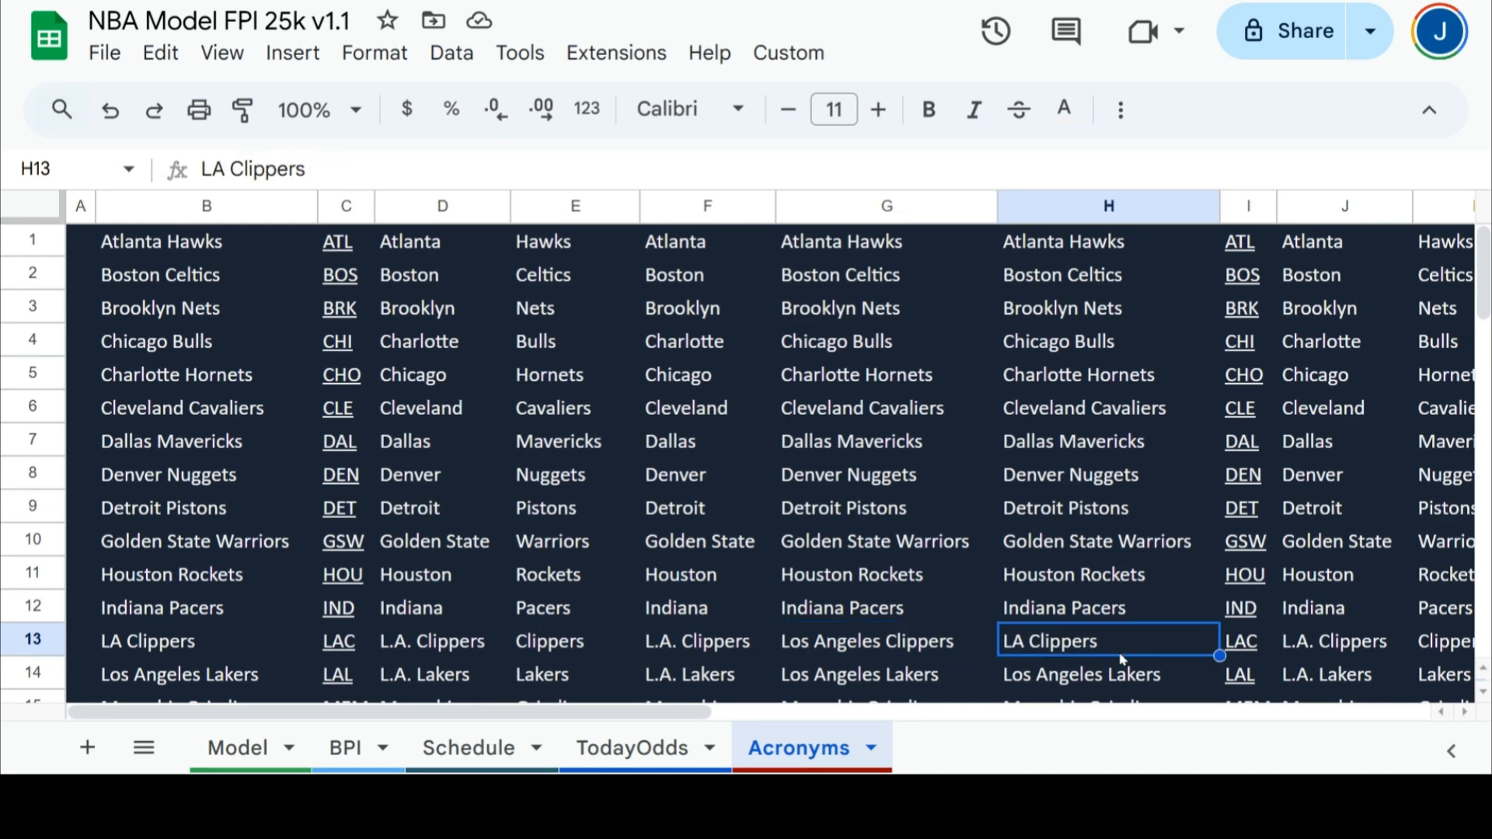
- Cross-check the Model sheet against the BPI sheet and inspect the LA Clippers' BPI rating in C21
{"action": "left_click", "coordinate": [341, 745]}
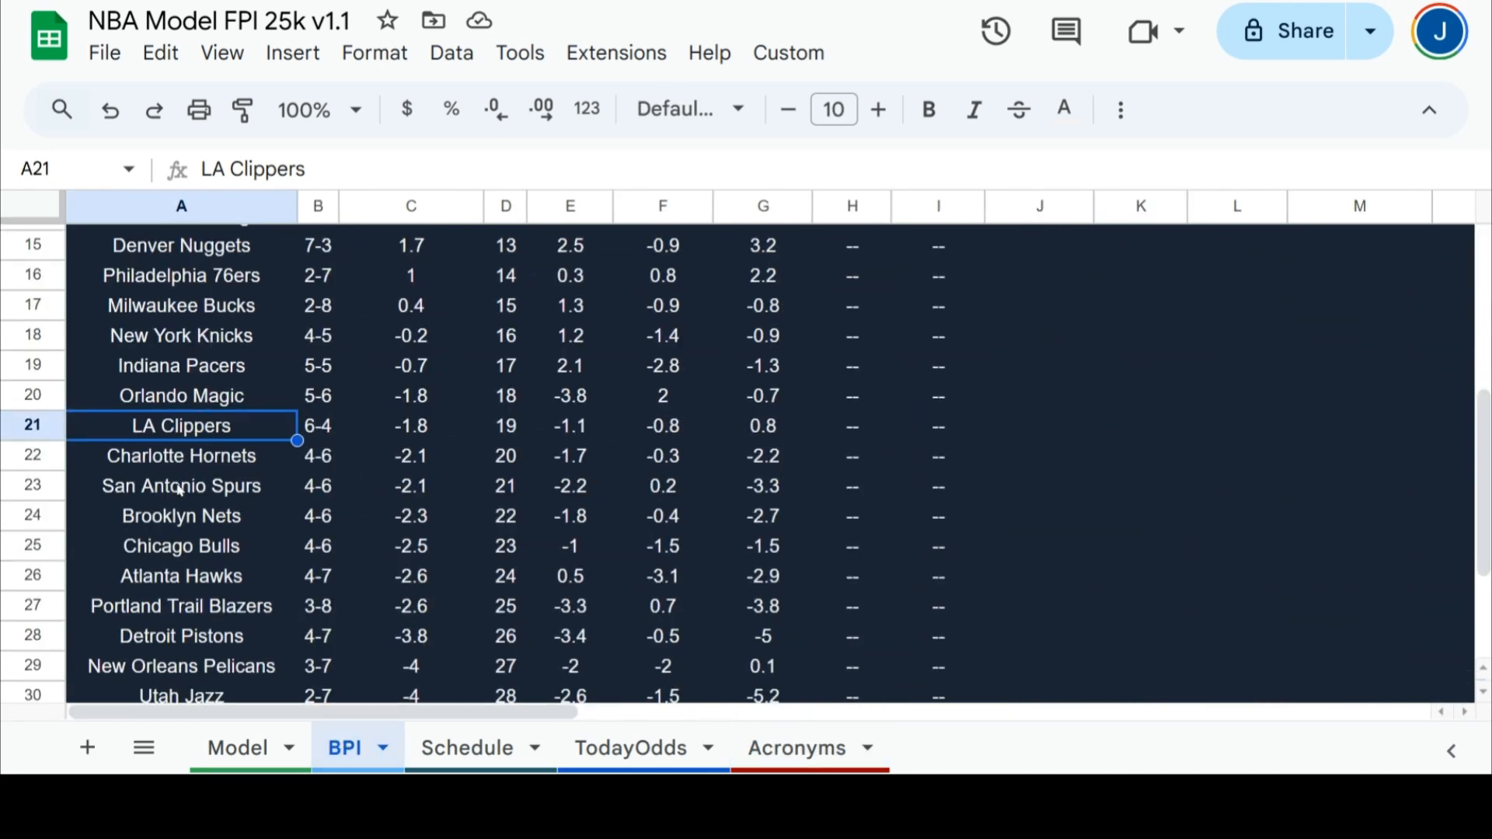
{"action": "left_click", "coordinate": [247, 758]}
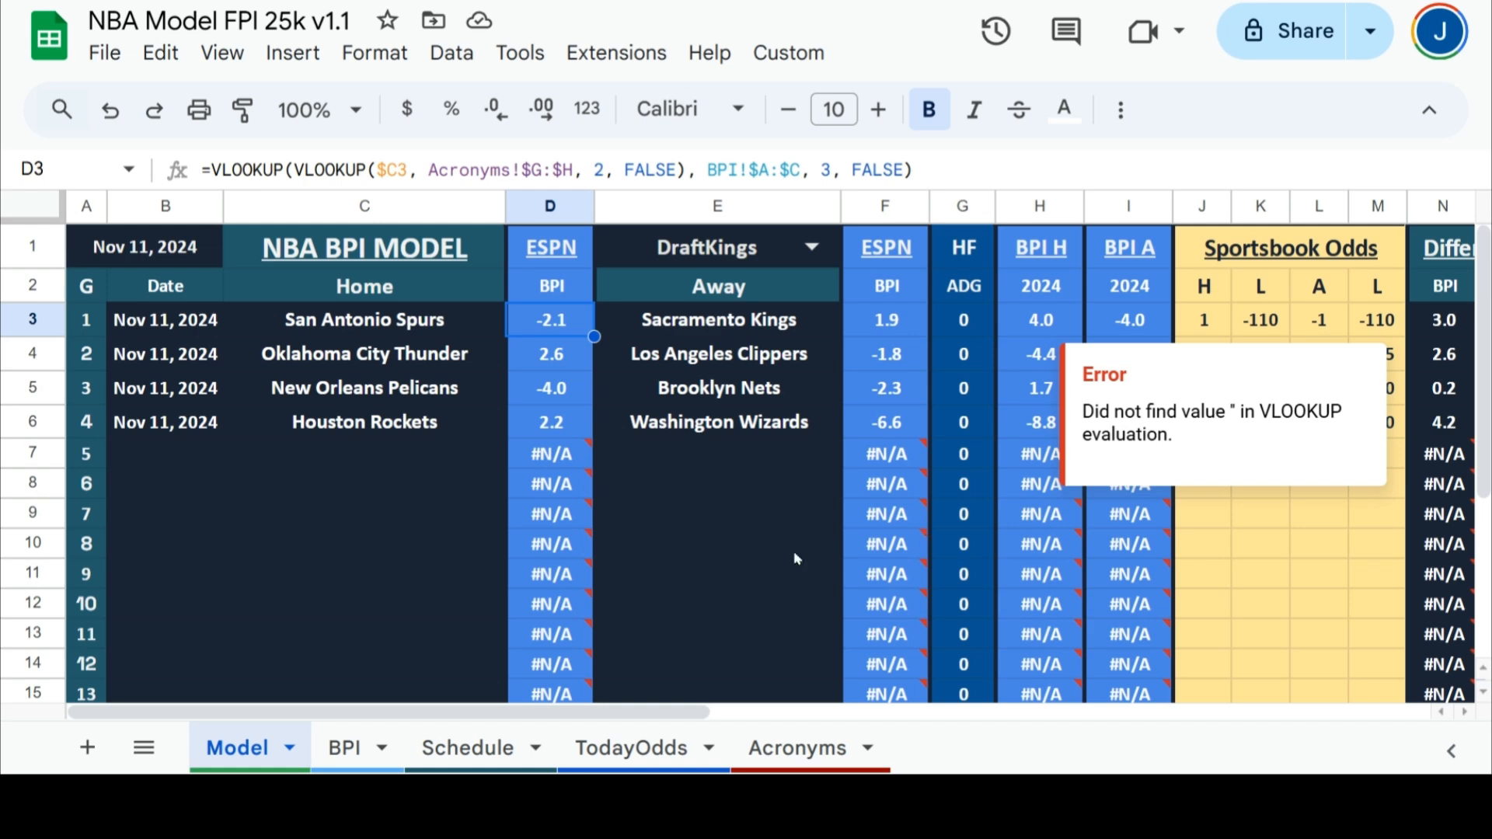
{"action": "left_click", "coordinate": [365, 745]}
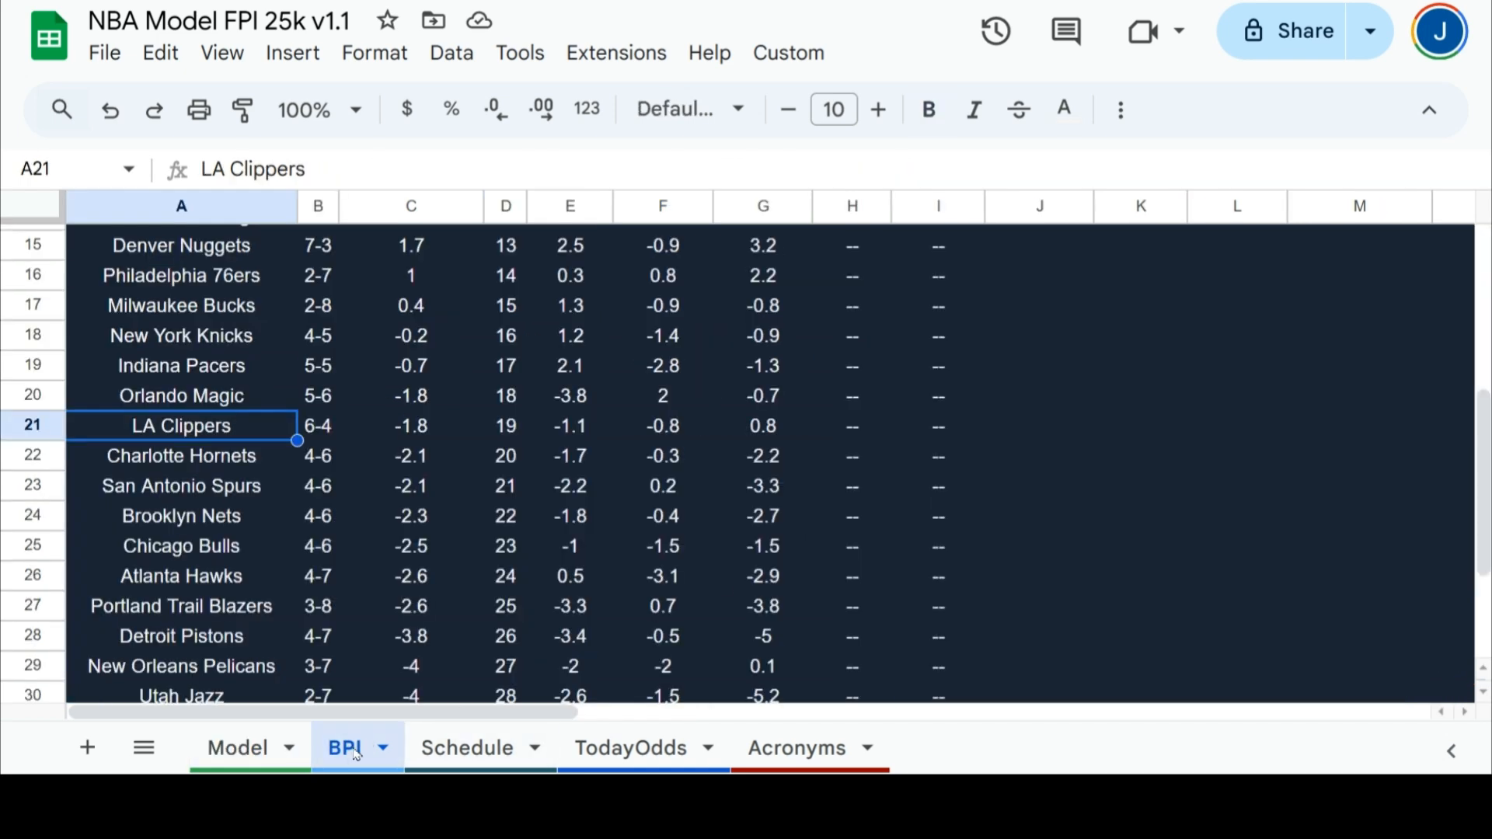
{"action": "left_click", "coordinate": [416, 436]}
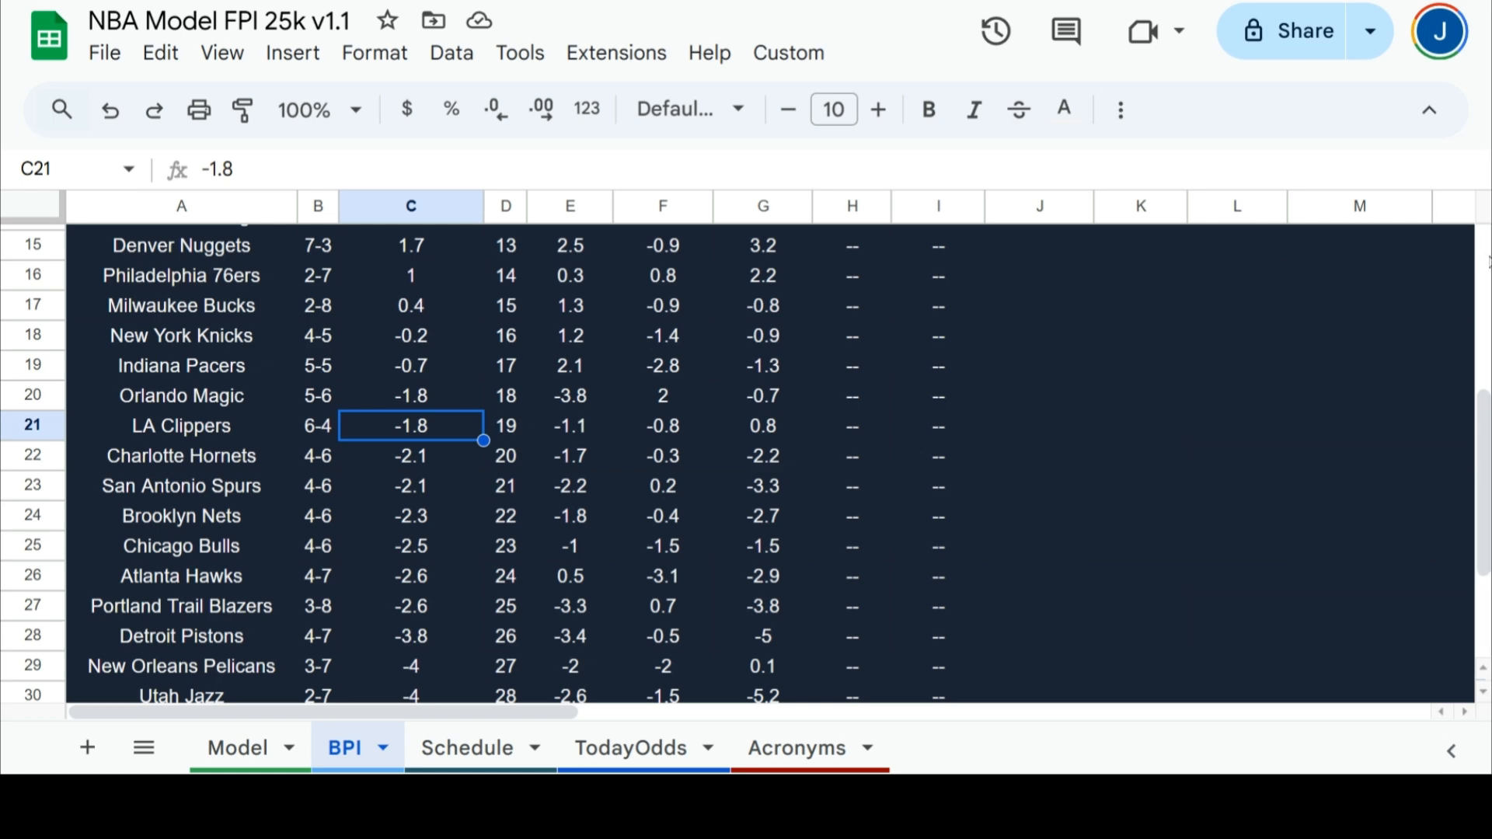
- Freeze the BPI sheet's header rows up to row 2
{"action": "scroll", "coordinate": [1476, 288], "scroll_direction": "up", "scroll_amount": 5}
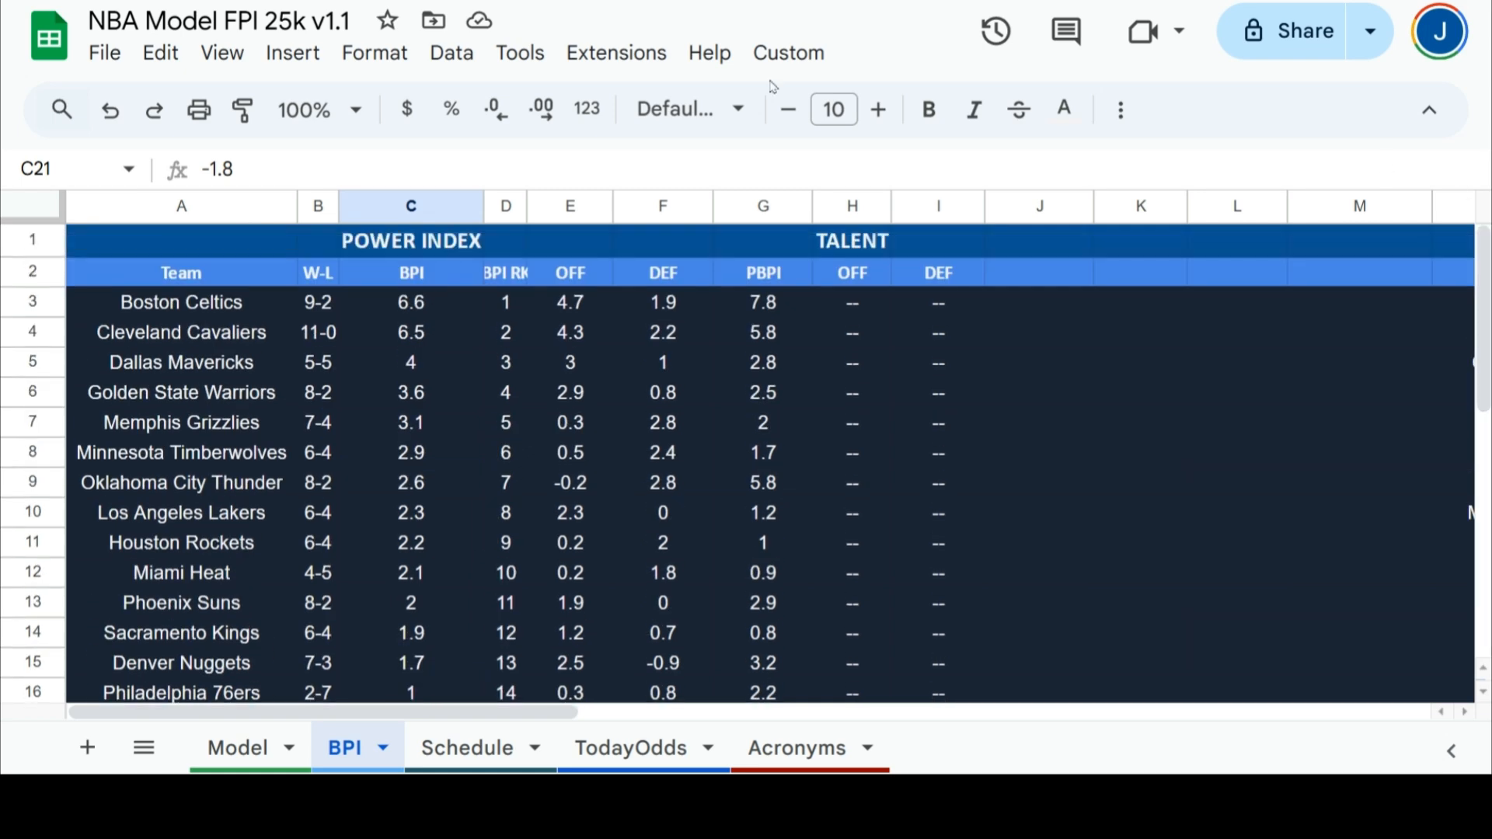
{"action": "left_click", "coordinate": [43, 277]}
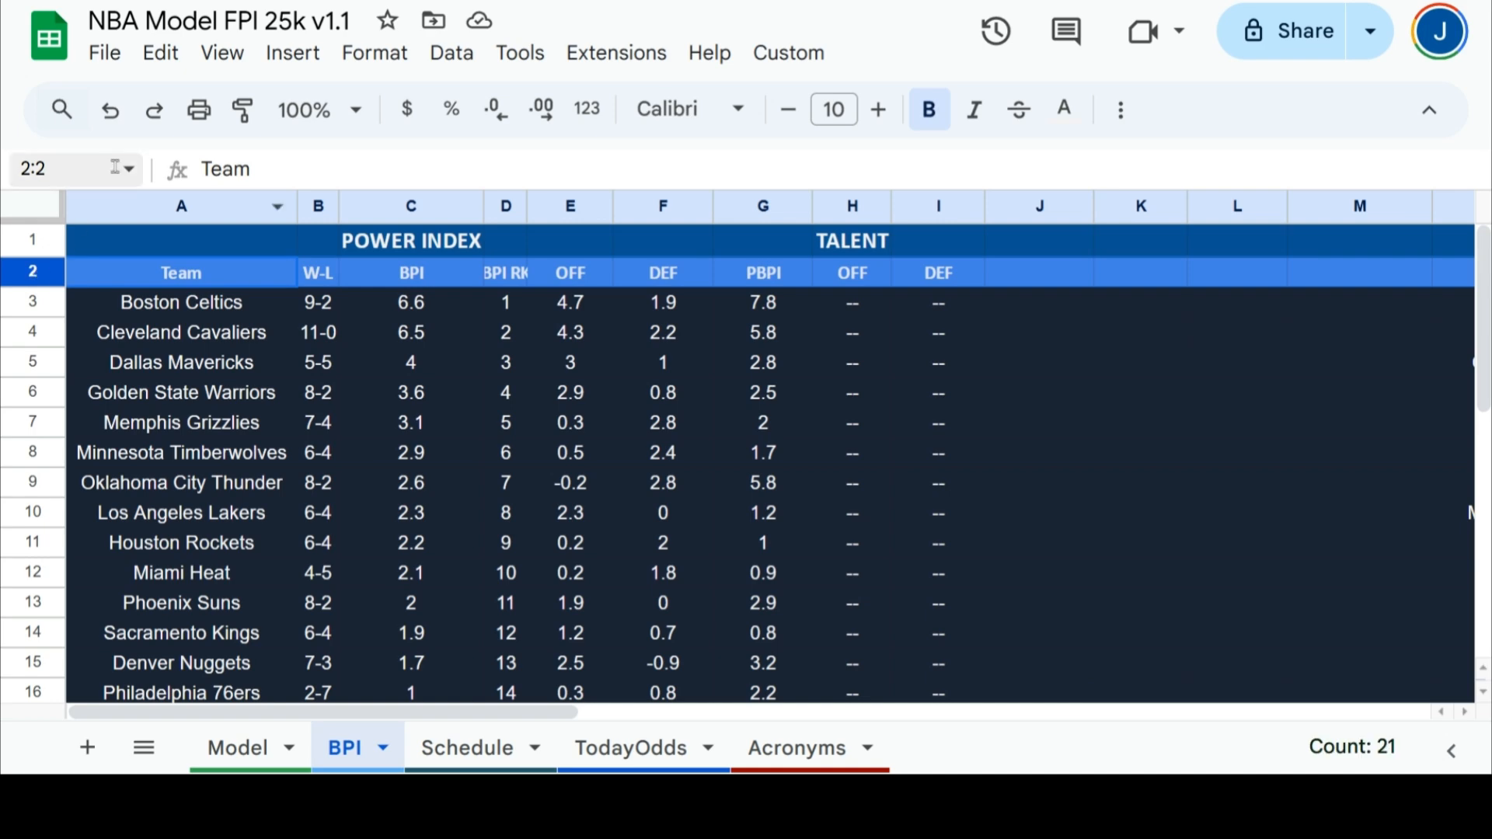
{"action": "left_click", "coordinate": [242, 64]}
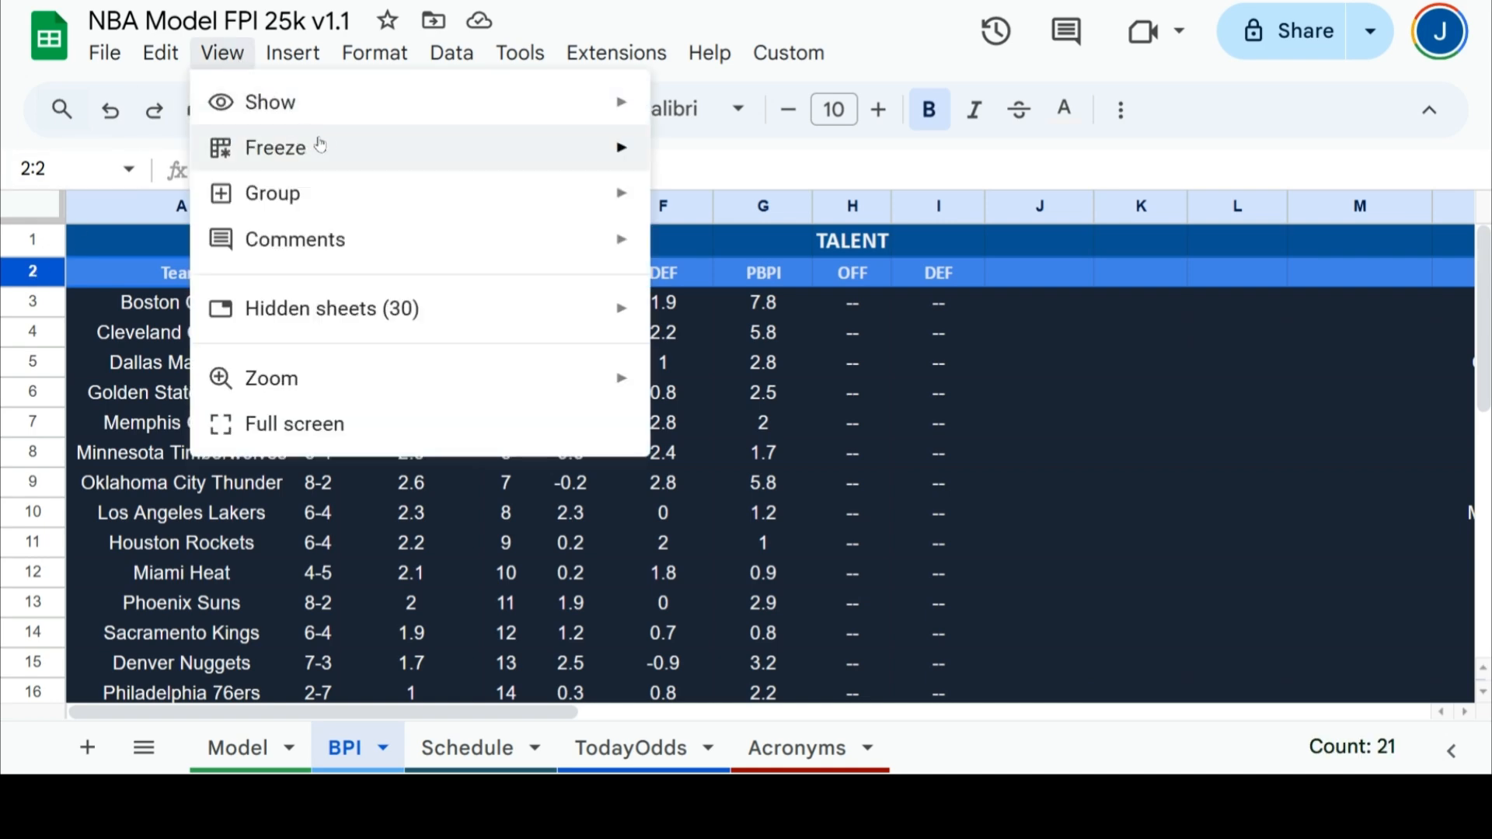
{"action": "mouse_move", "coordinate": [493, 147]}
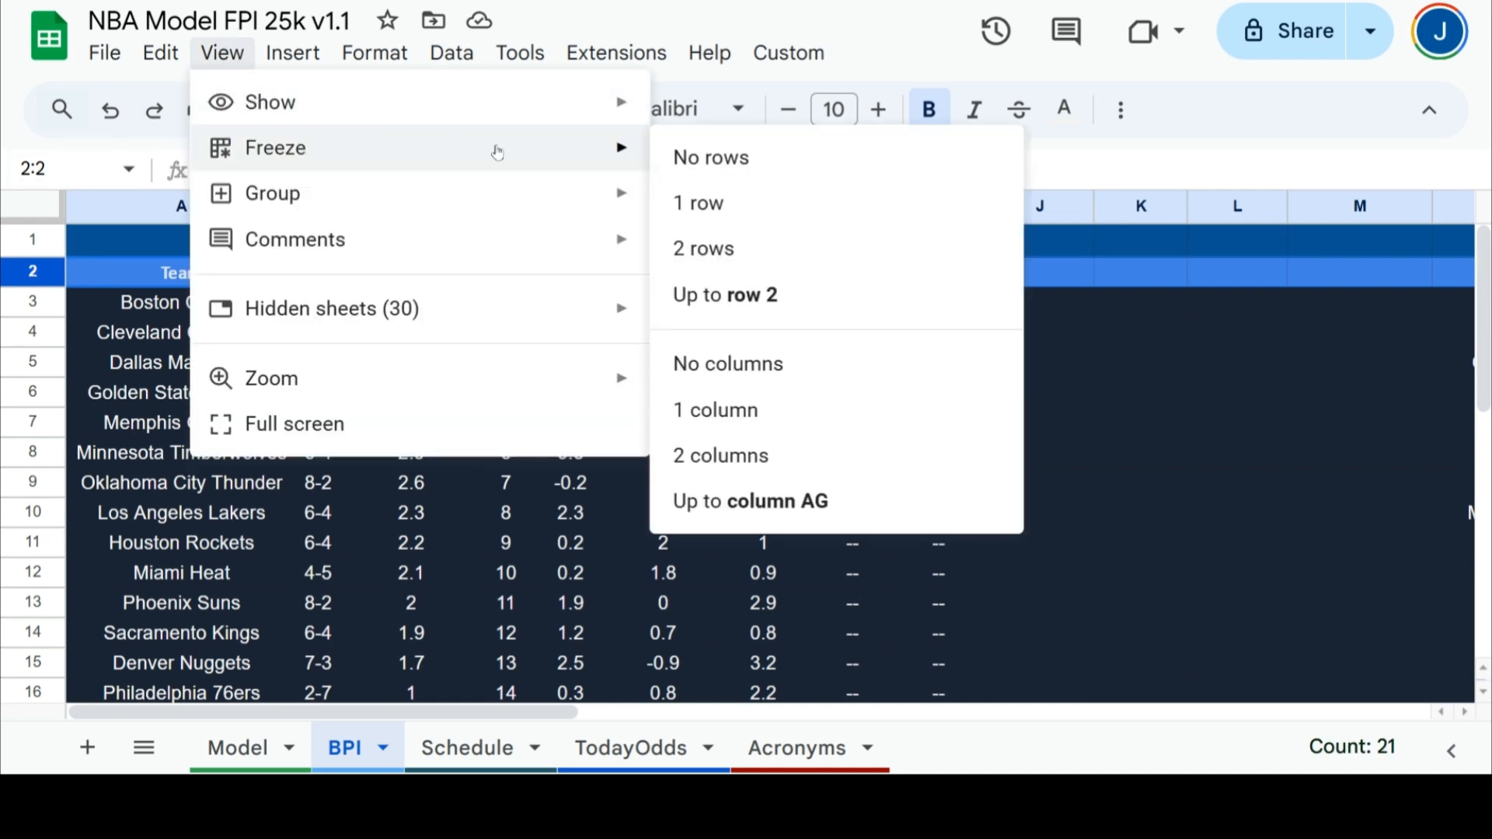
{"action": "left_click", "coordinate": [904, 303]}
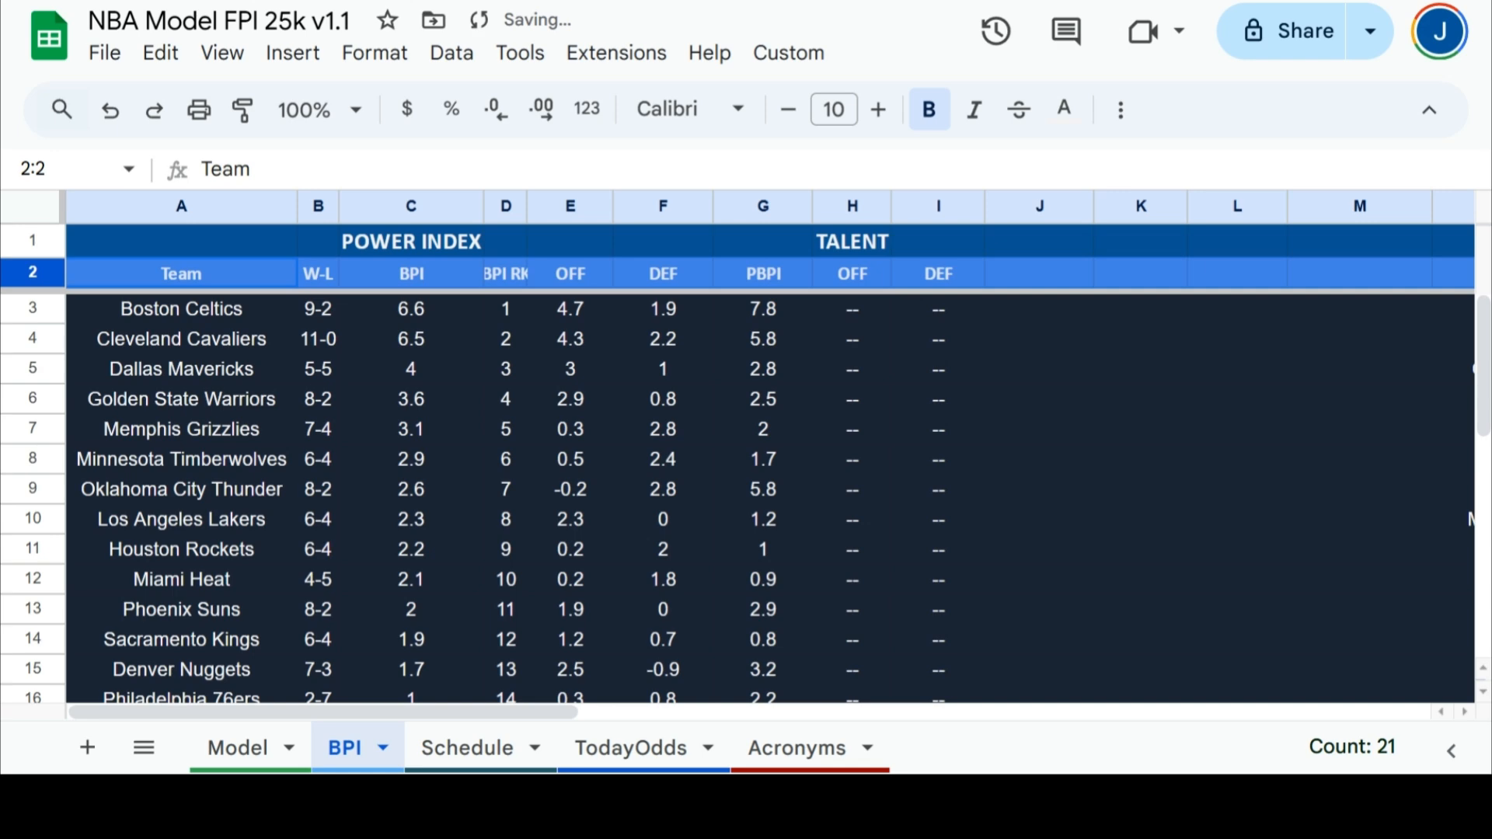
- Compare the LA Clippers' BPI in C21 with the Model sheet's F4 lookup, and review the team references in E4 and C4
{"action": "left_click_drag", "start_coordinate": [1483, 332], "coordinate": [1482, 457]}
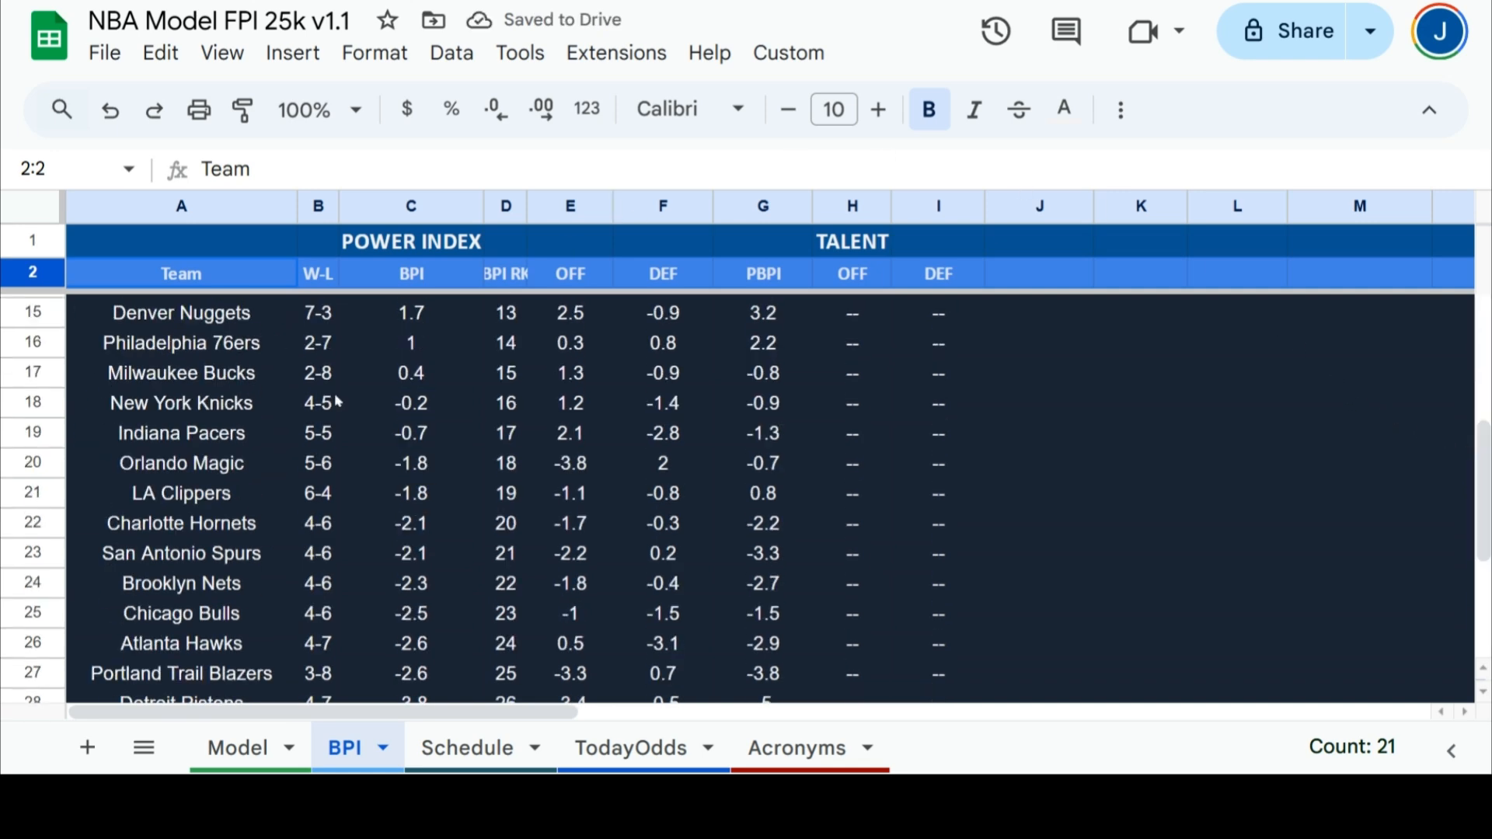
{"action": "left_click", "coordinate": [417, 499]}
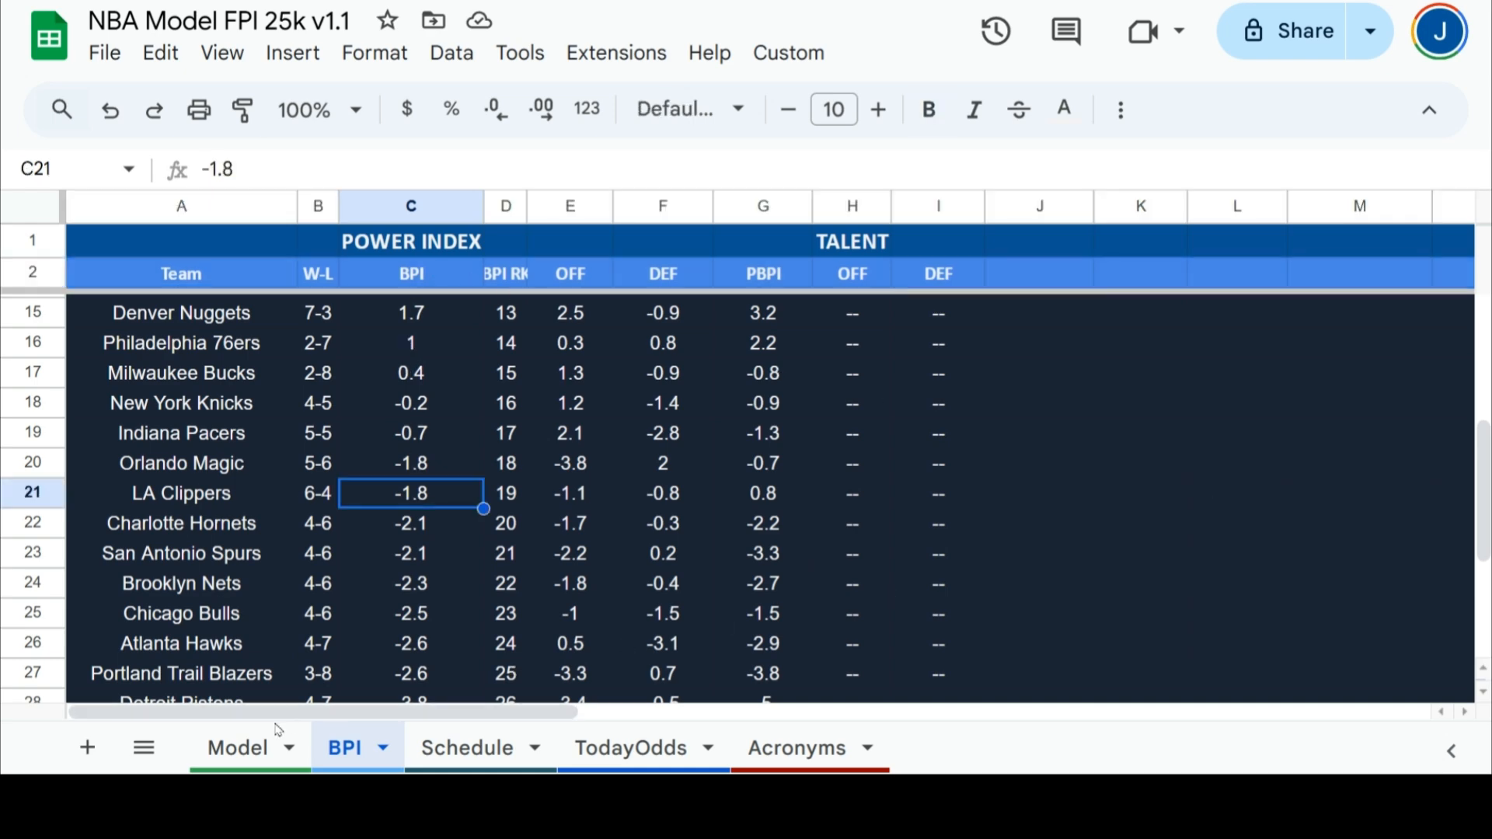
{"action": "left_click", "coordinate": [236, 742]}
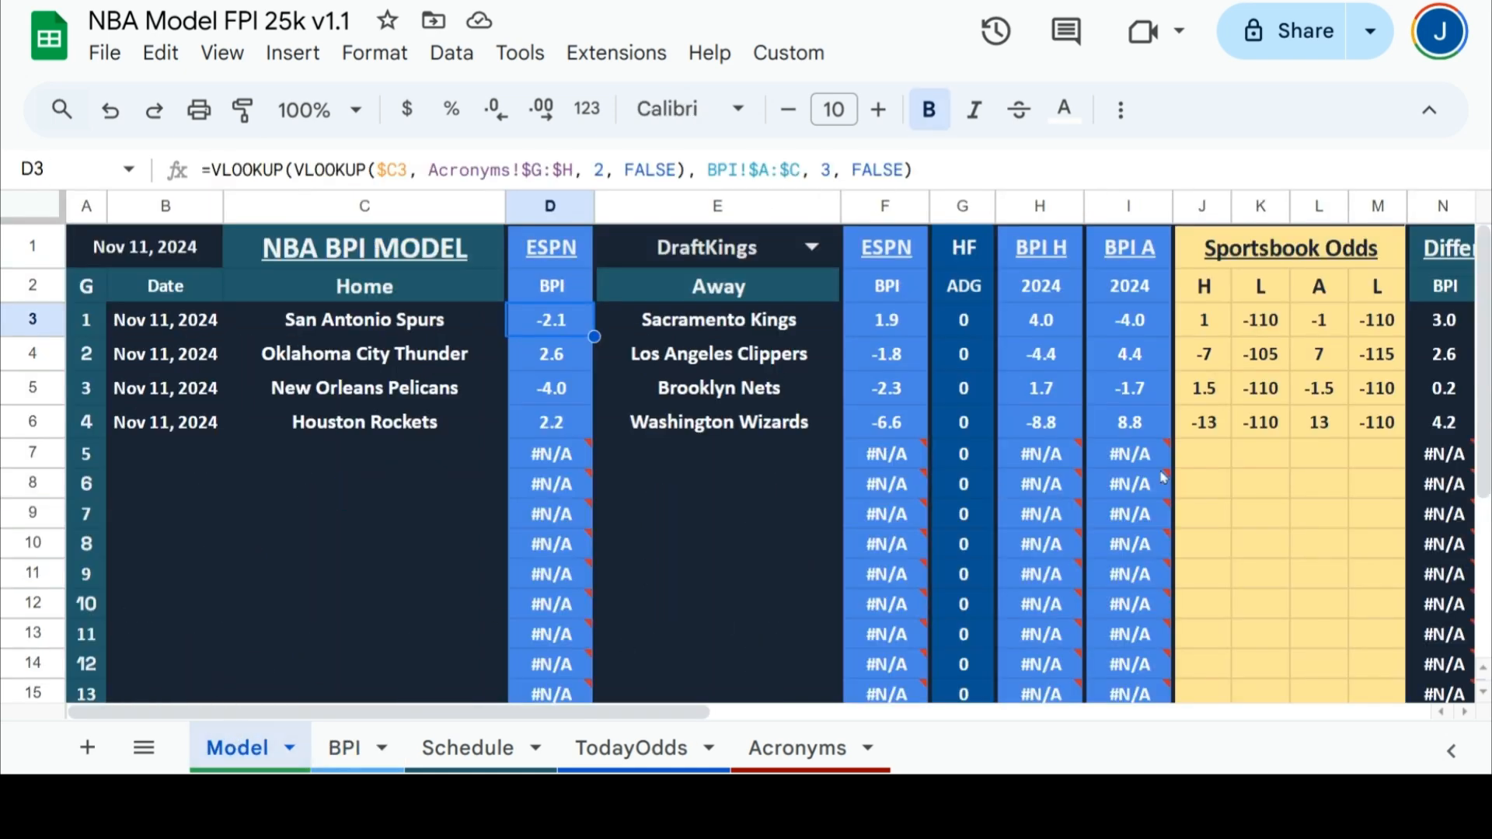
{"action": "mouse_move", "coordinate": [1003, 493]}
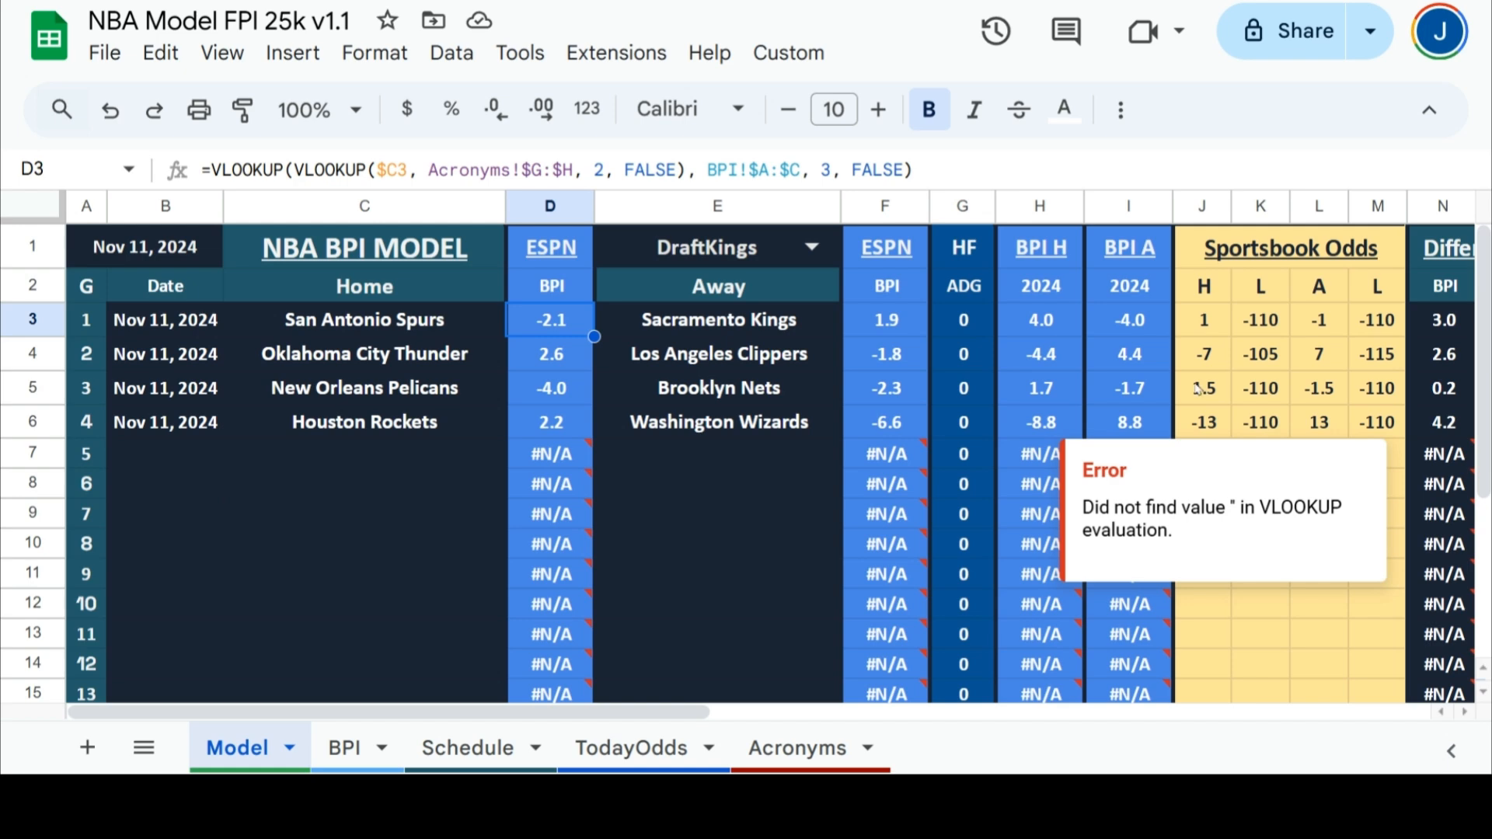
{"action": "left_click", "coordinate": [817, 367]}
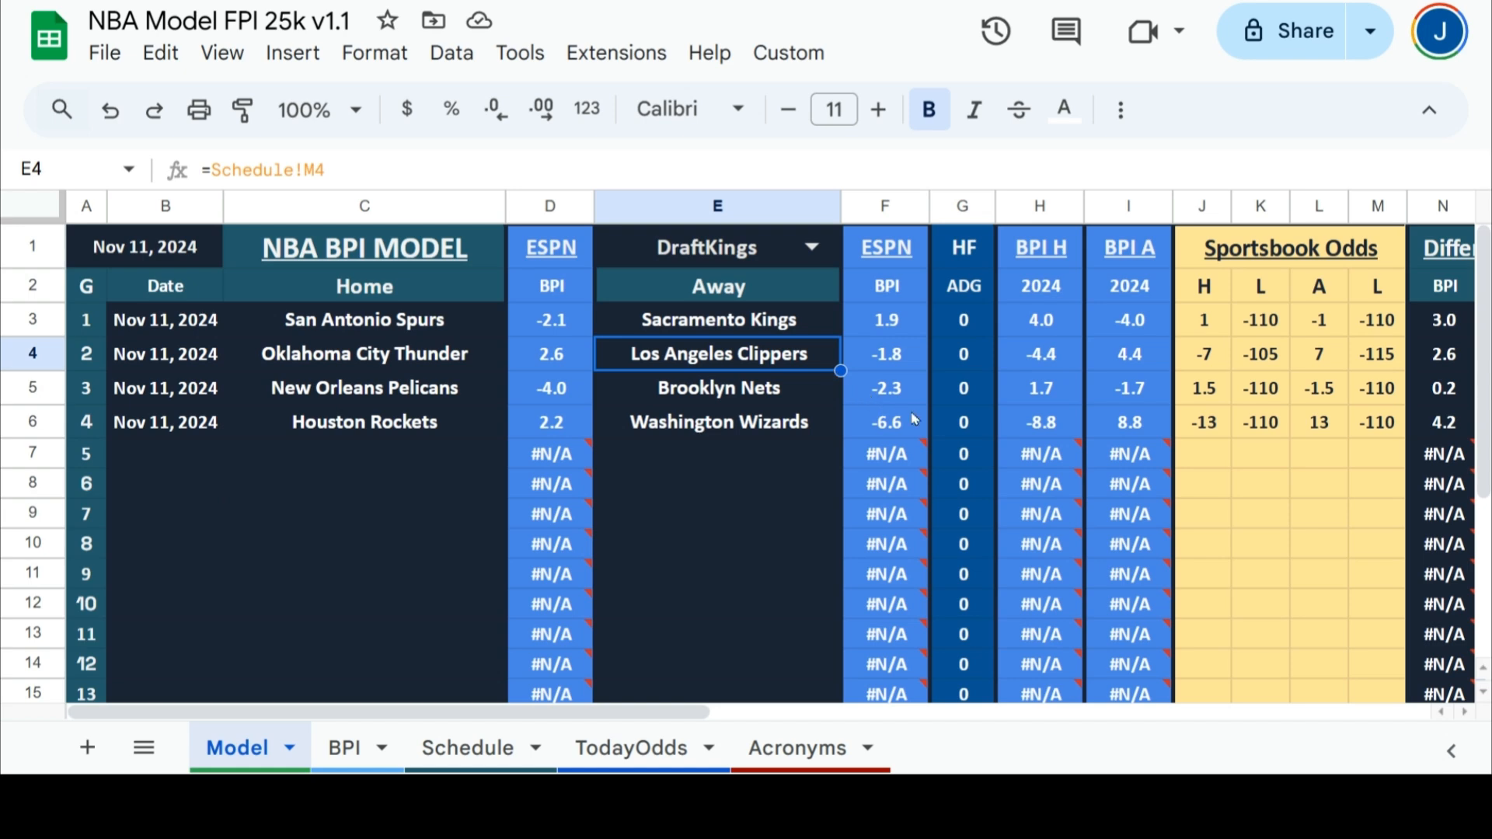
{"action": "left_click", "coordinate": [904, 367]}
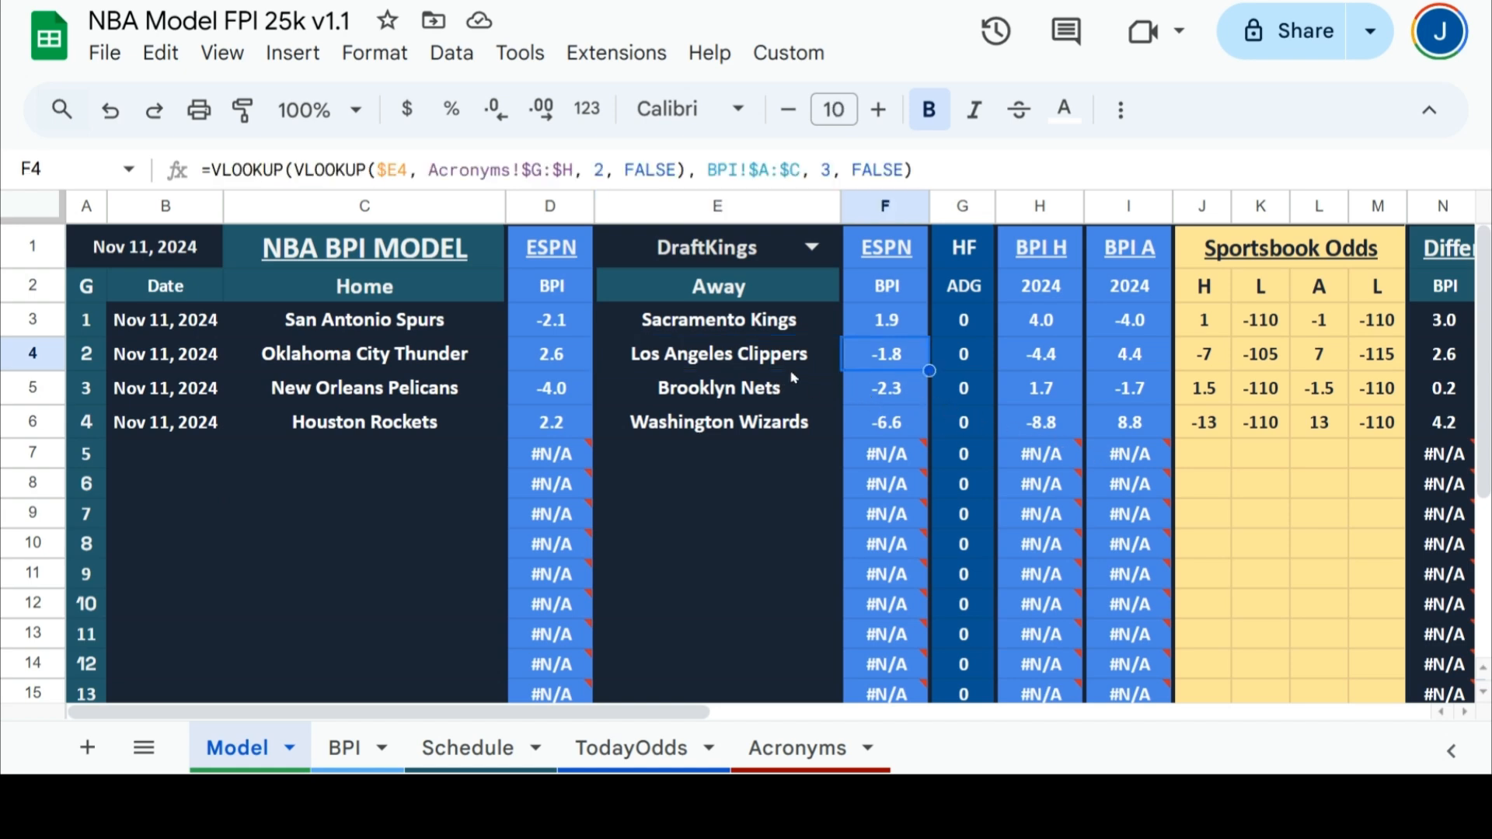
{"action": "key", "text": "Left"}
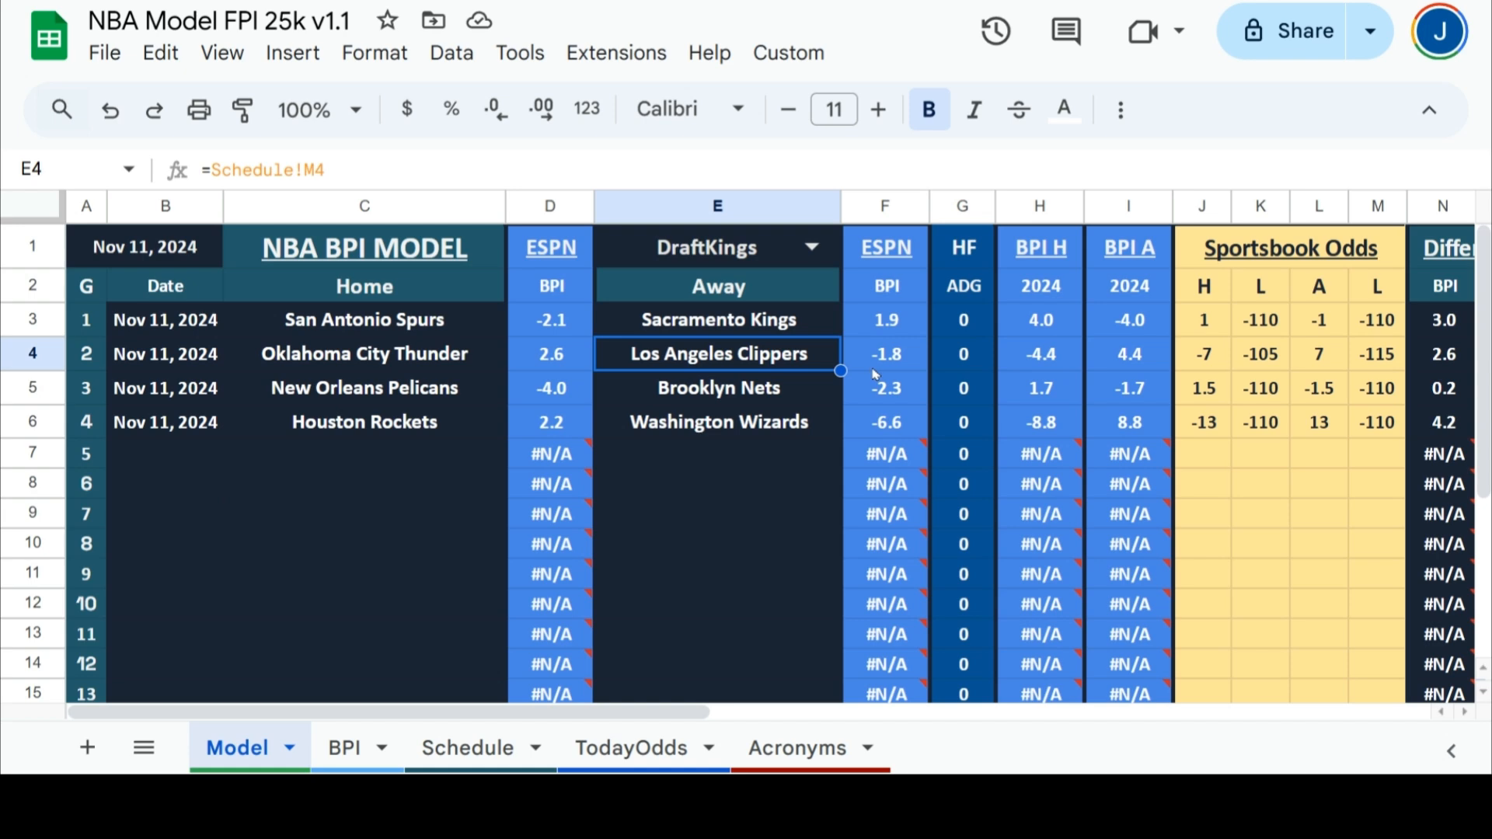
{"action": "key", "text": "Right"}
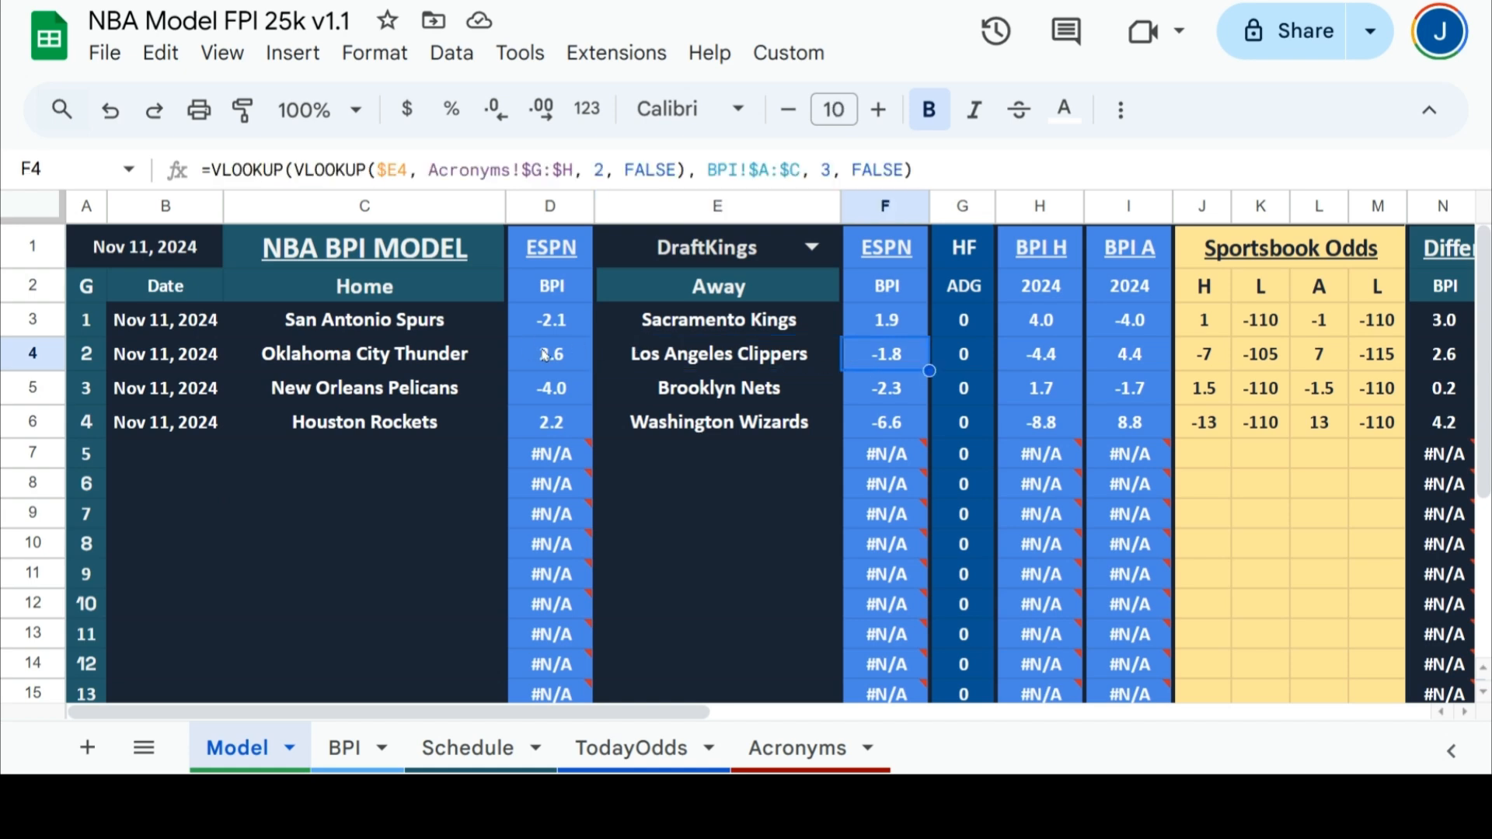
{"action": "left_click", "coordinate": [444, 360]}
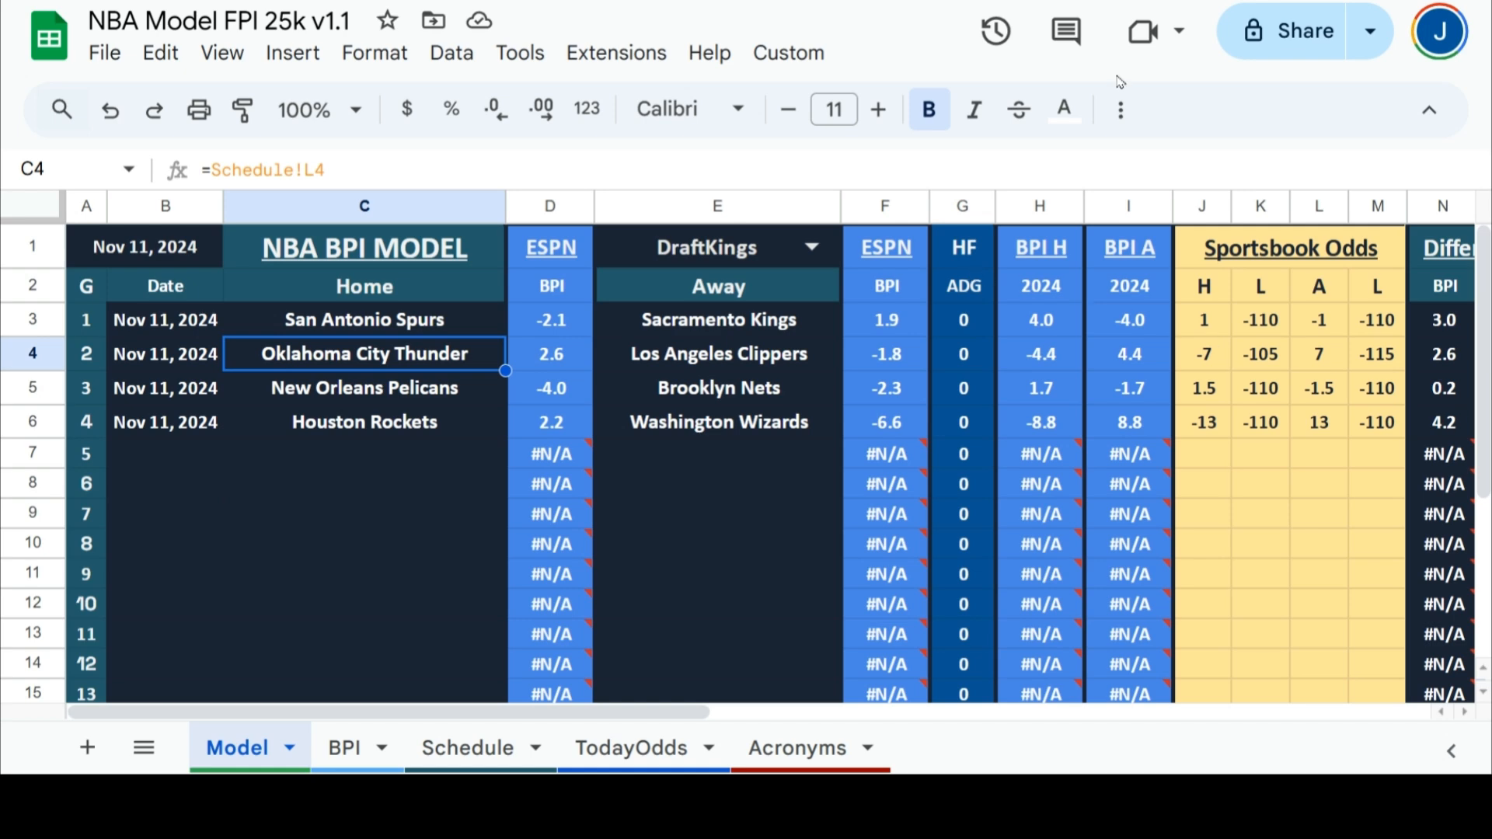
- Change the header in G1 of the Model sheet to HC
{"action": "left_click", "coordinate": [964, 250]}
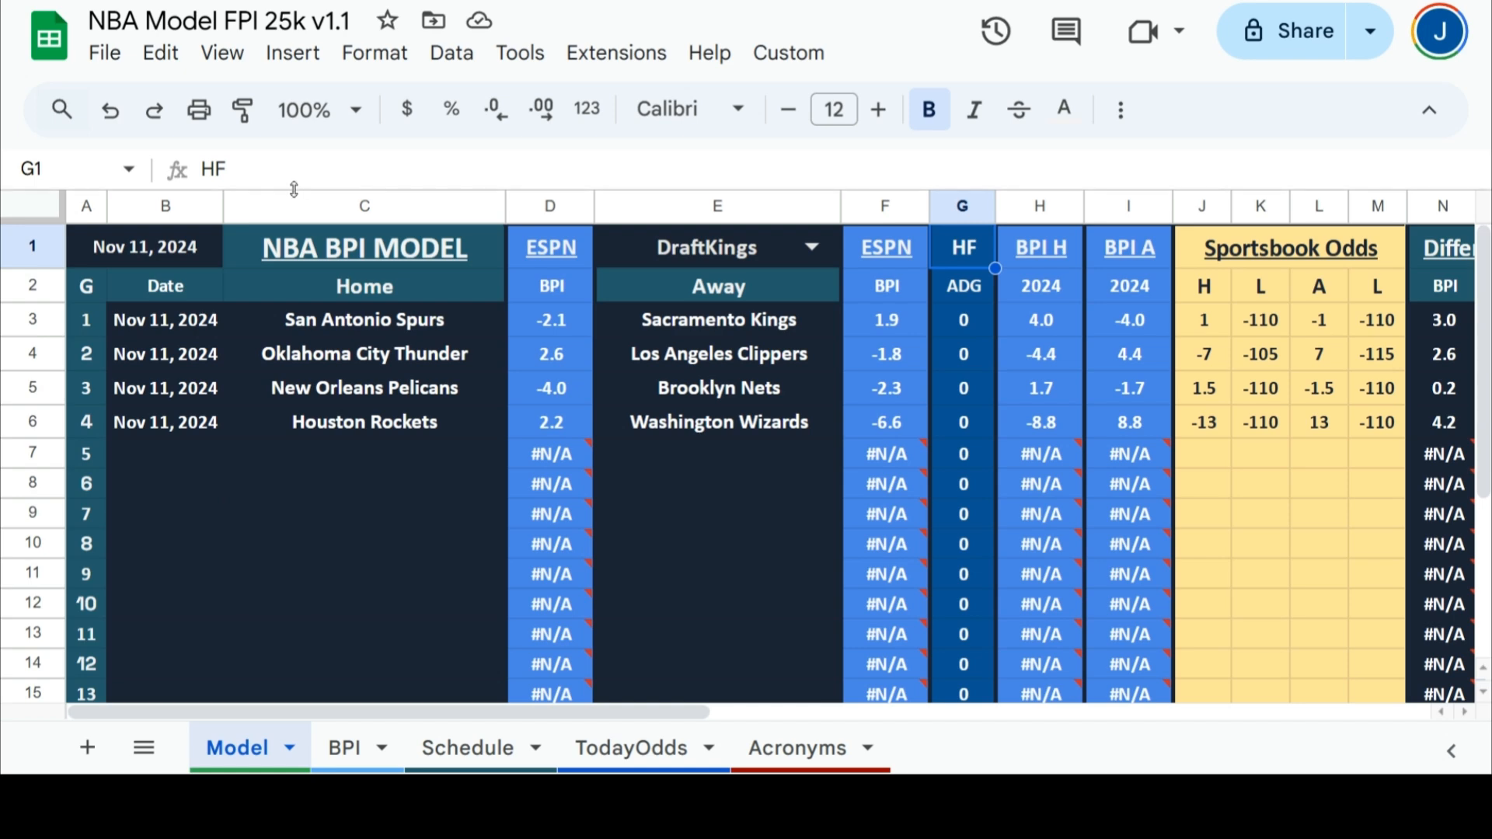
{"action": "left_click", "coordinate": [300, 169]}
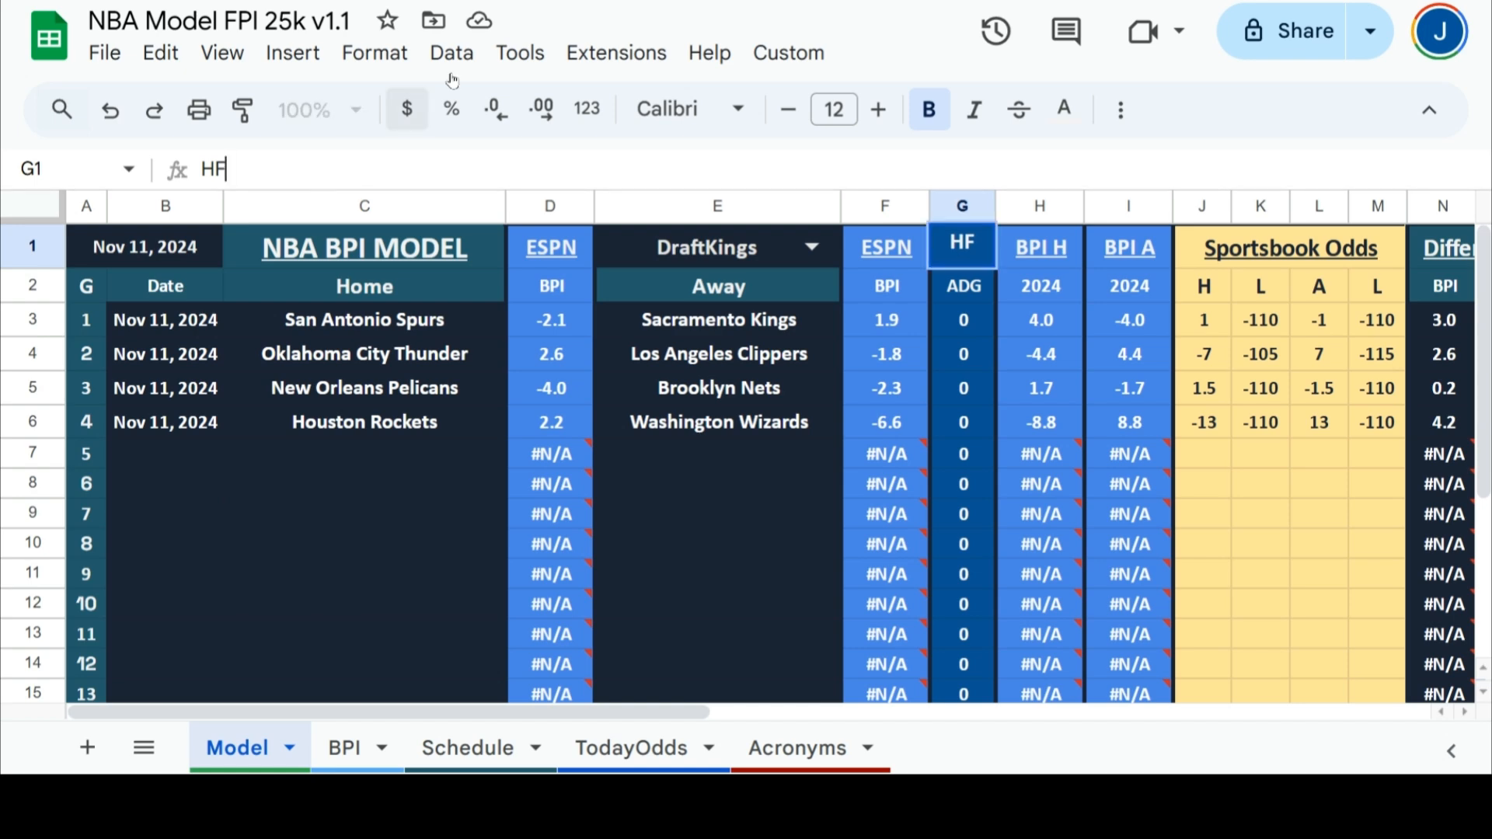
{"action": "key", "text": "BackSpace"}
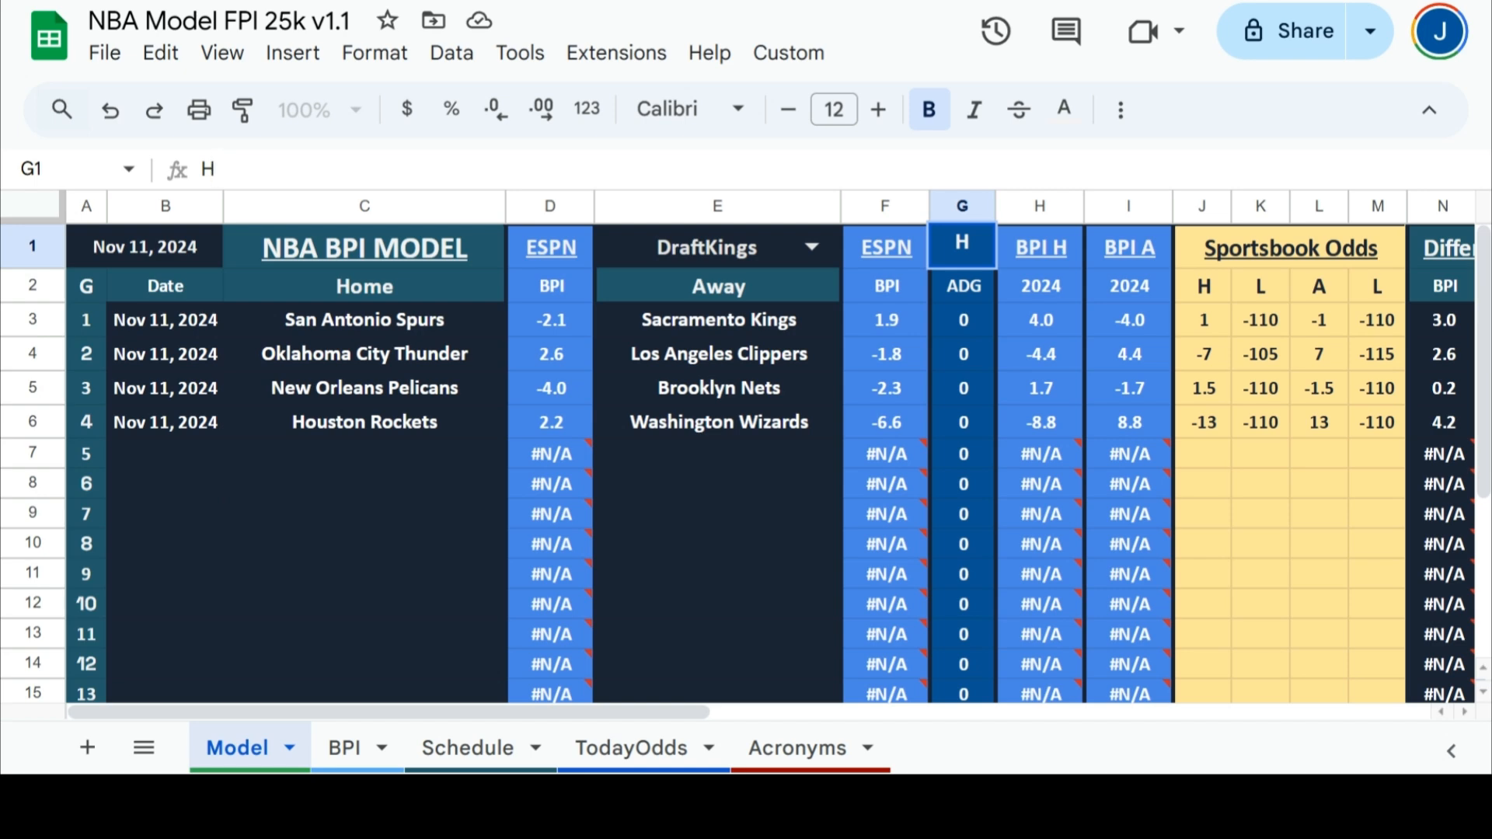
{"action": "type", "text": "C"}
{"action": "key", "text": "Tab"}
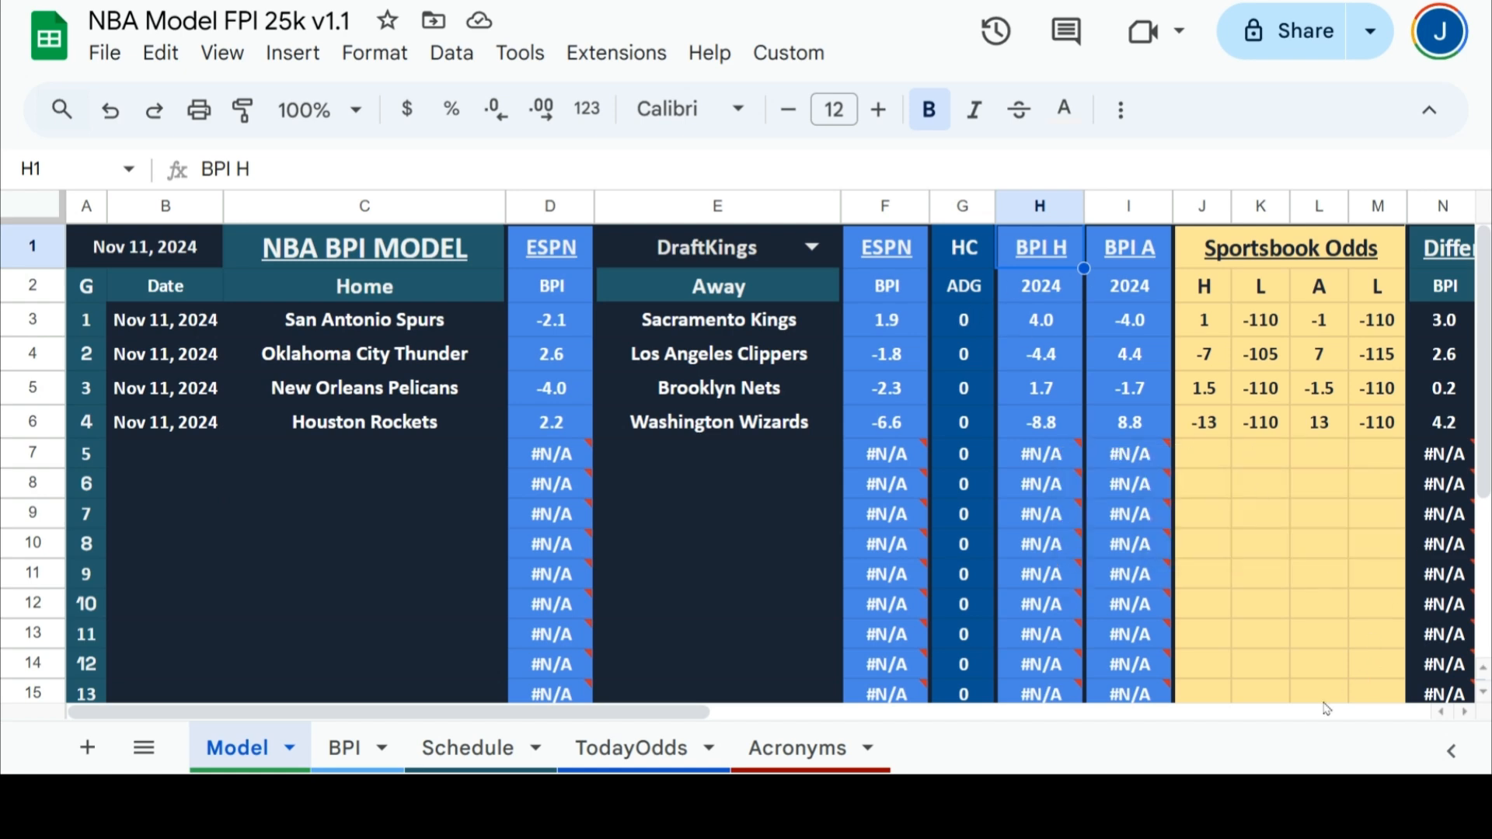
- Turn on the Yours checkbox in the Parameters table and review its effect on the Model sheet's home-court and BPI columns
{"action": "scroll", "coordinate": [1259, 727], "scroll_direction": "right", "scroll_amount": 10}
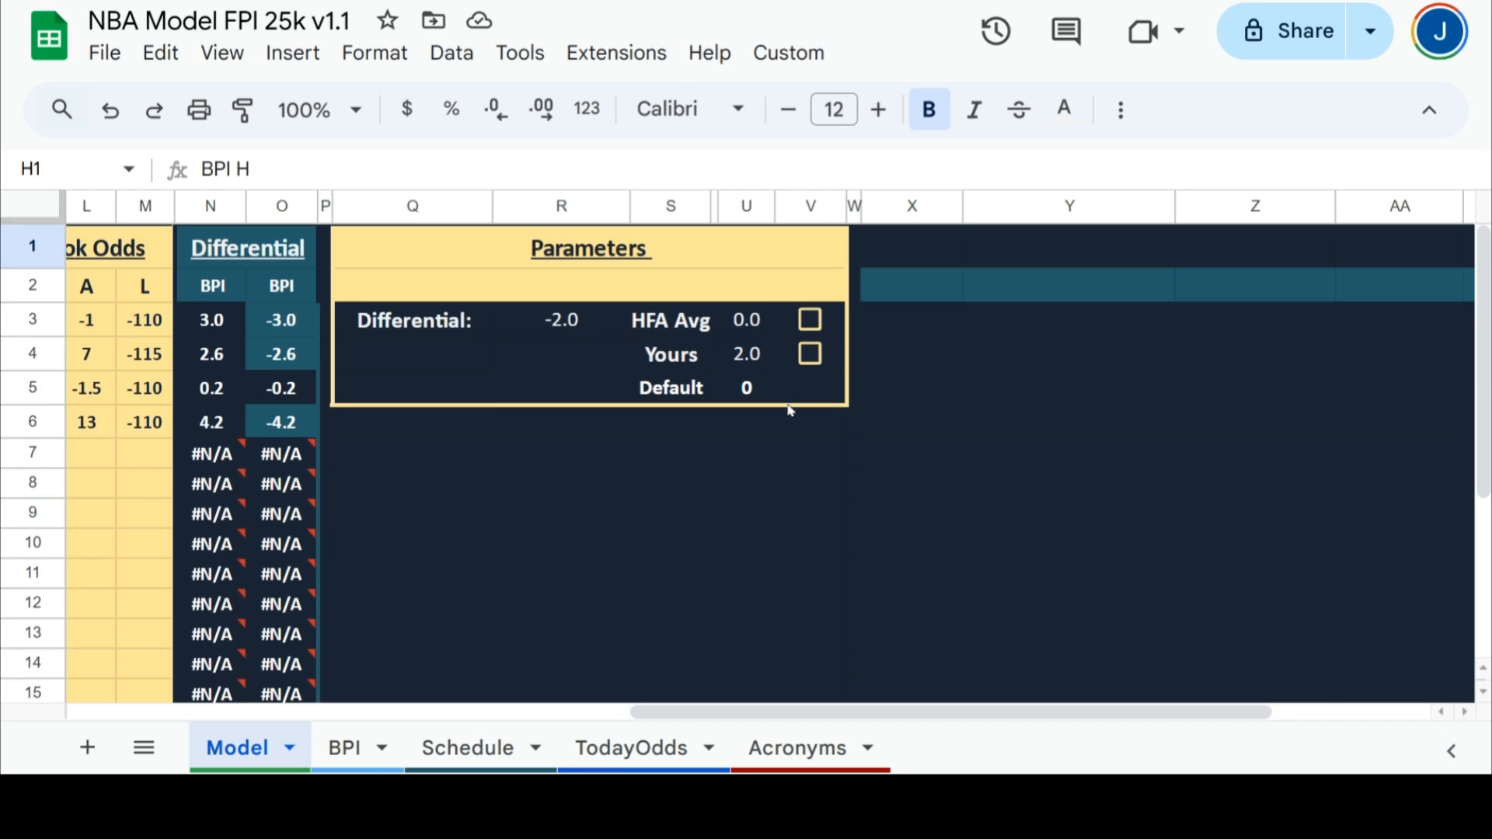
{"action": "left_click", "coordinate": [758, 395]}
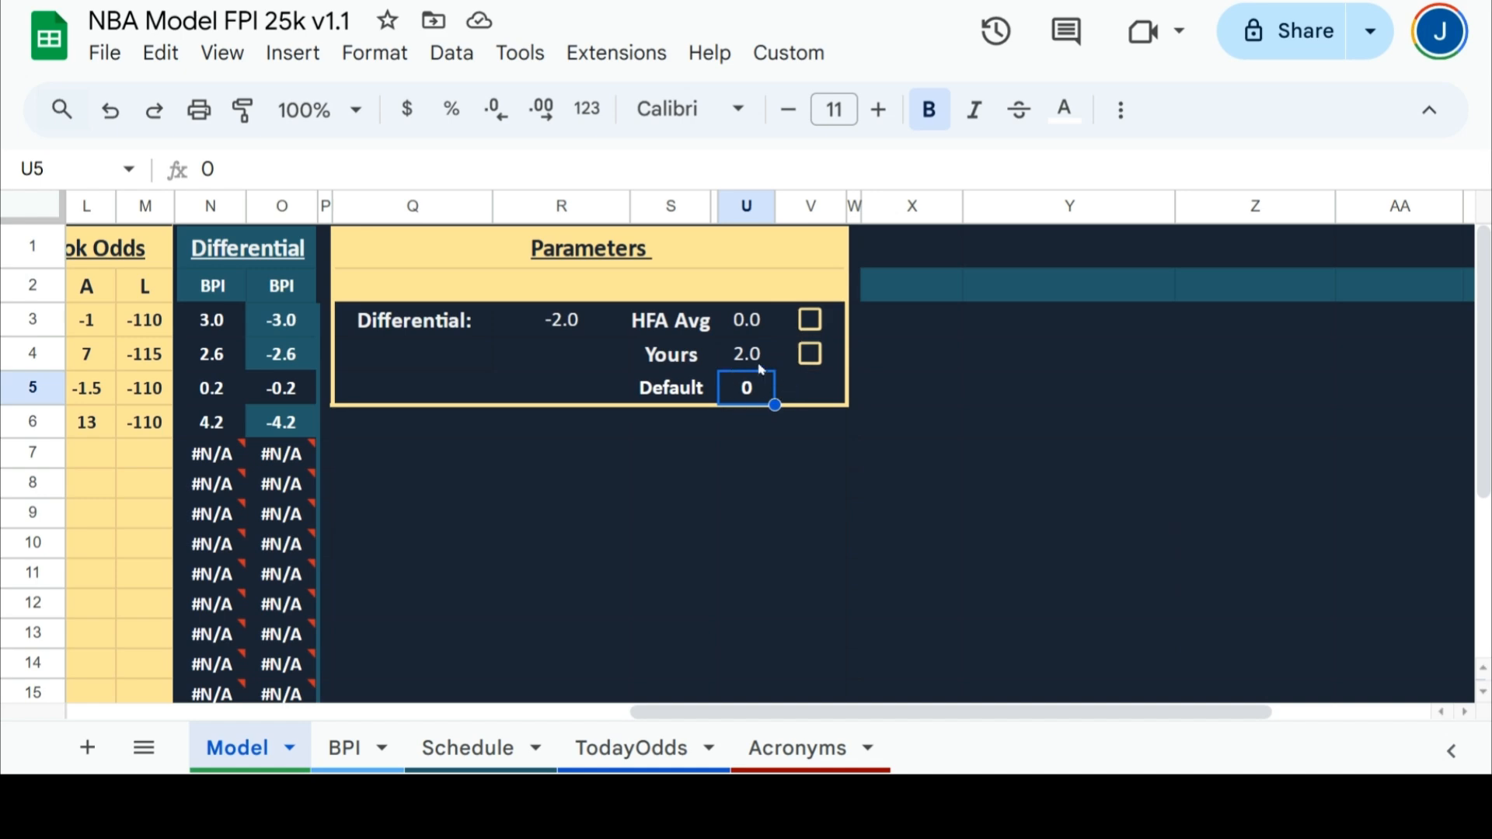
{"action": "left_click", "coordinate": [810, 355]}
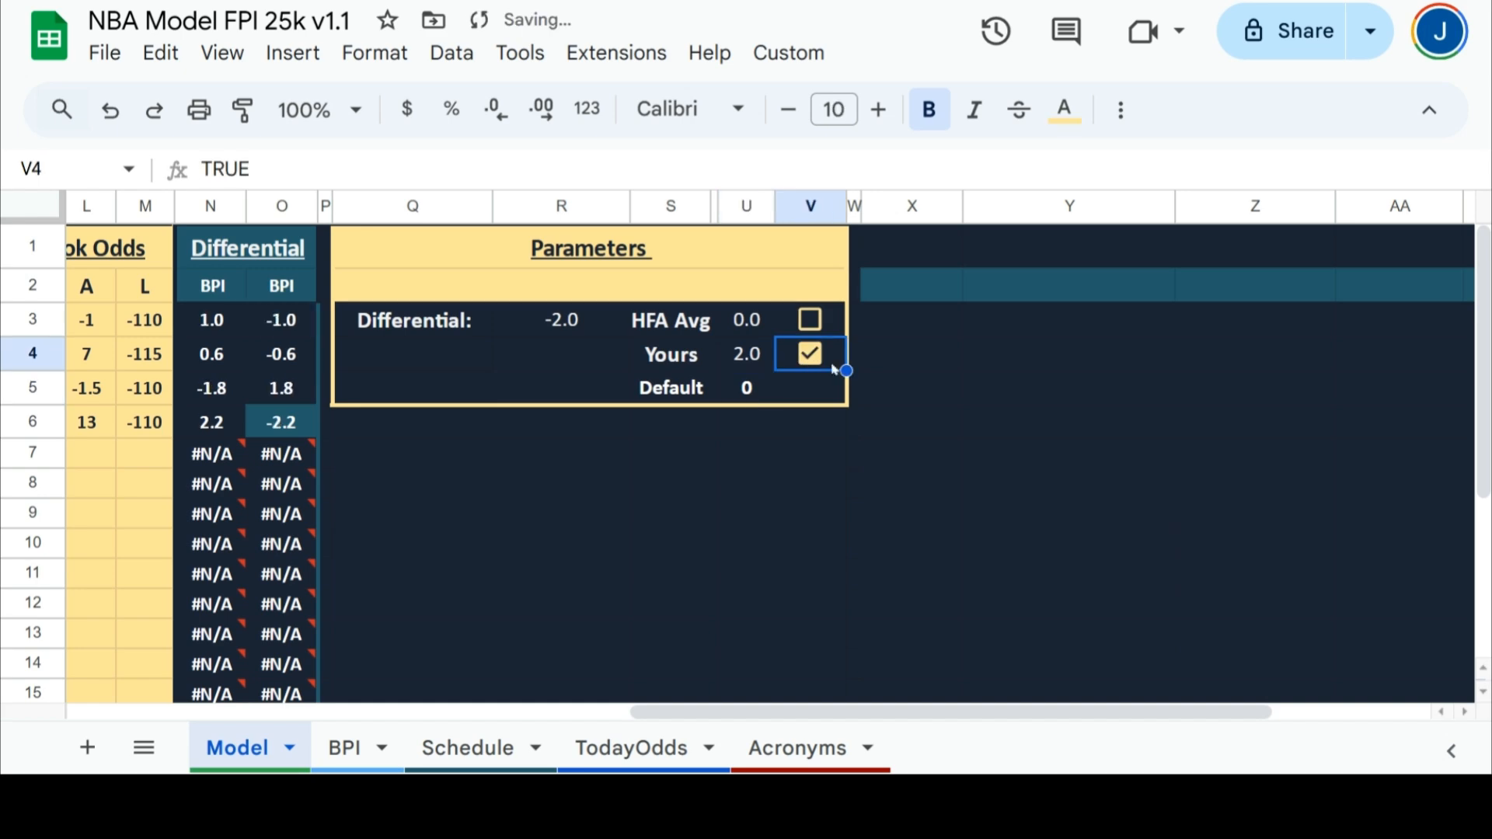
{"action": "left_click", "coordinate": [405, 718]}
{"action": "left_click_drag", "start_coordinate": [406, 717], "coordinate": [375, 718]}
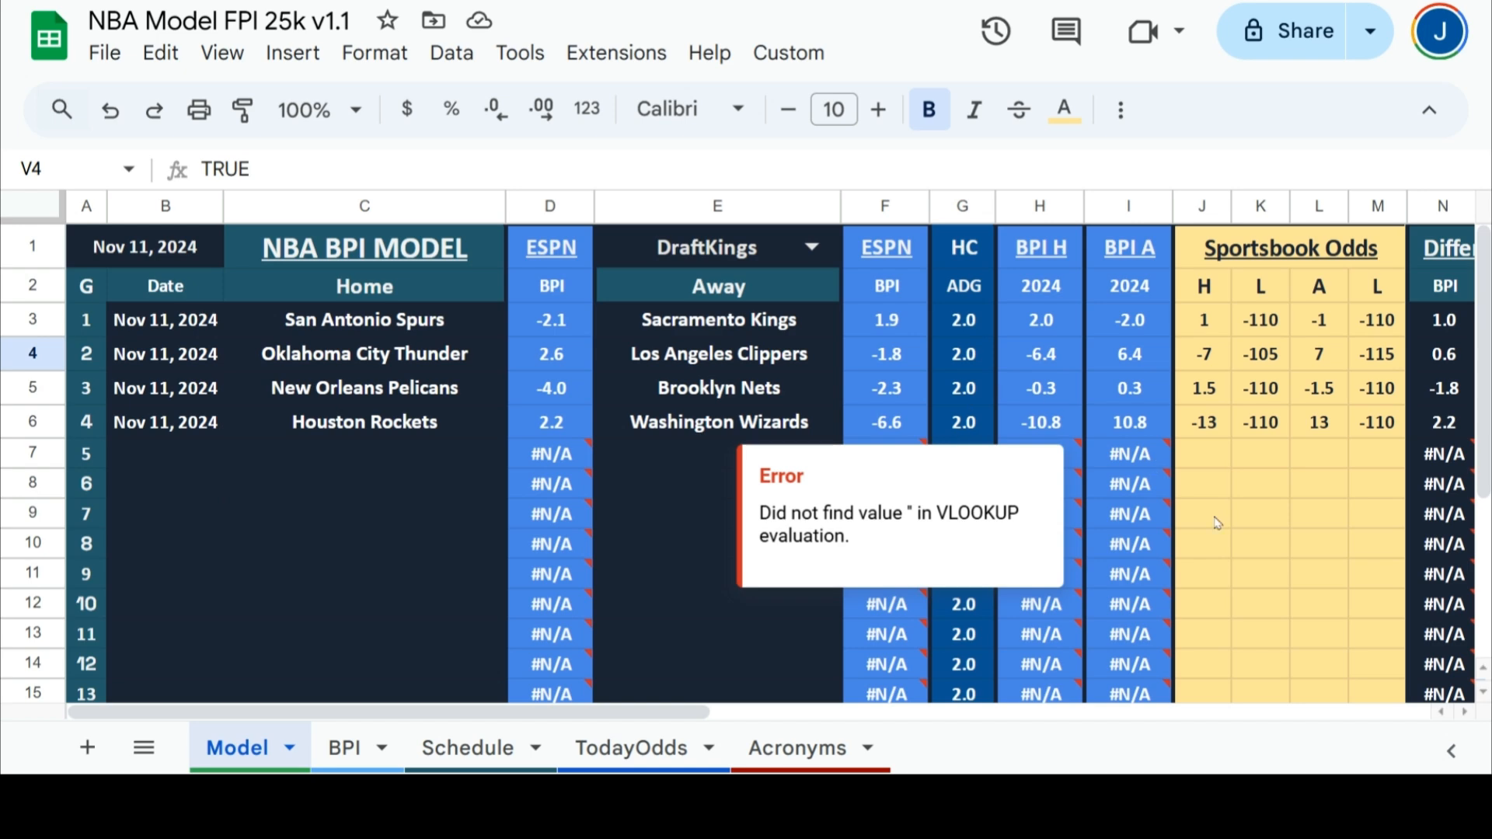
{"action": "left_click", "coordinate": [1296, 715]}
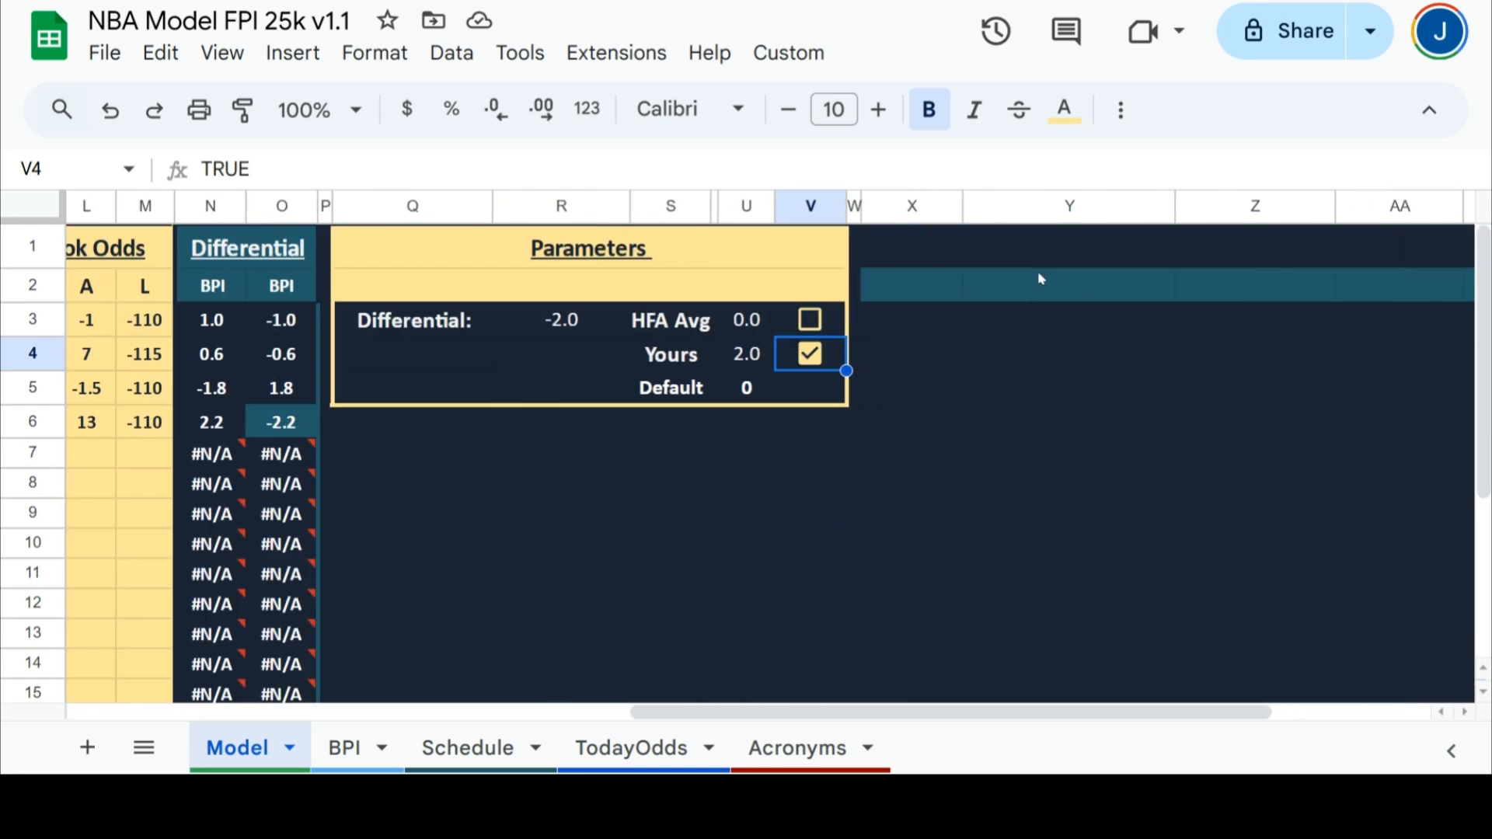
- Try the HFA Avg checkbox in the Parameters table, and clear both the HFA Avg and Yours checkboxes
{"action": "left_click", "coordinate": [811, 321]}
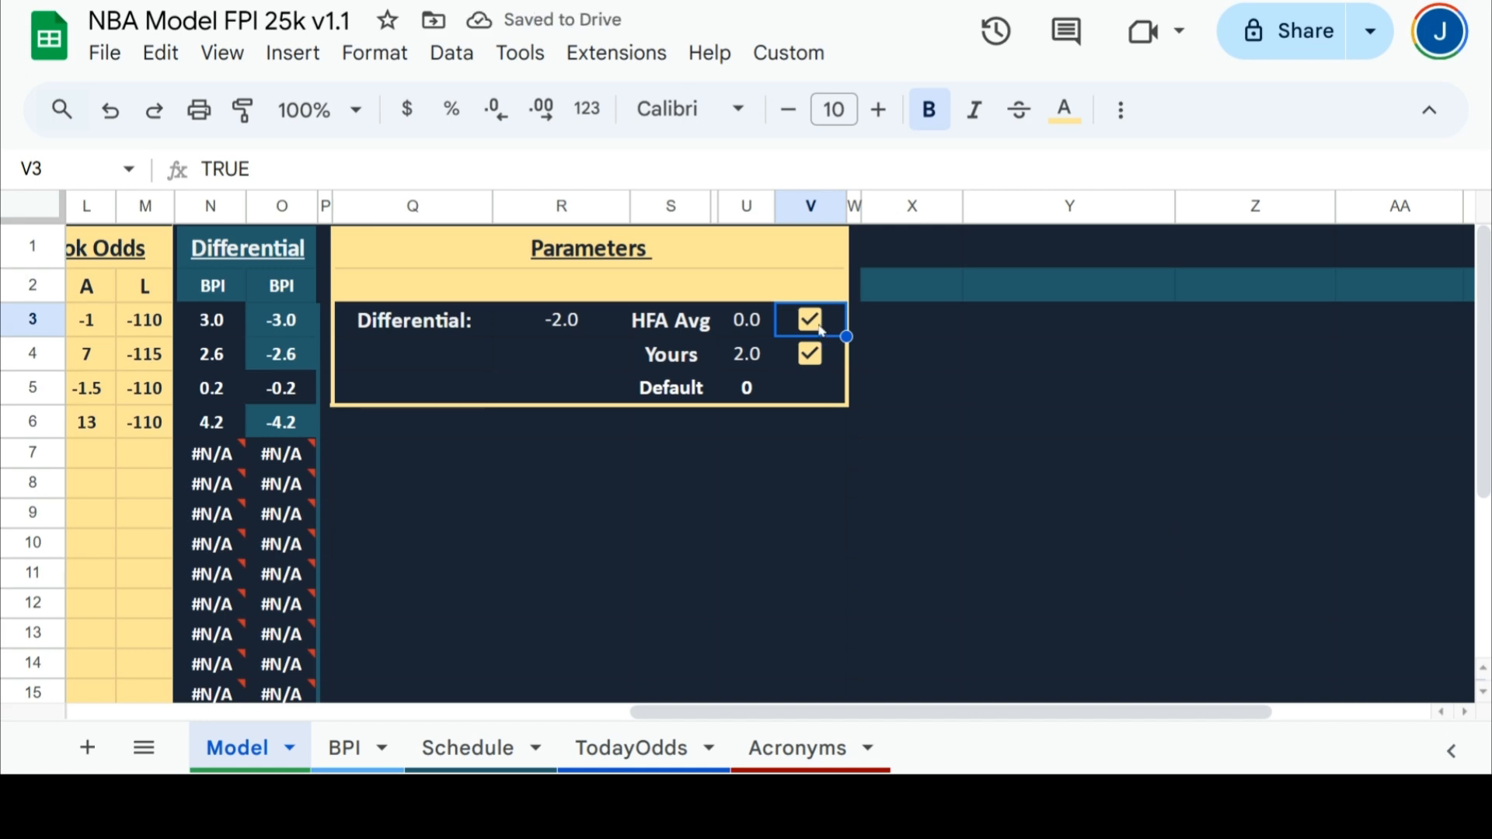
{"action": "left_click", "coordinate": [818, 331]}
{"action": "left_click", "coordinate": [813, 369]}
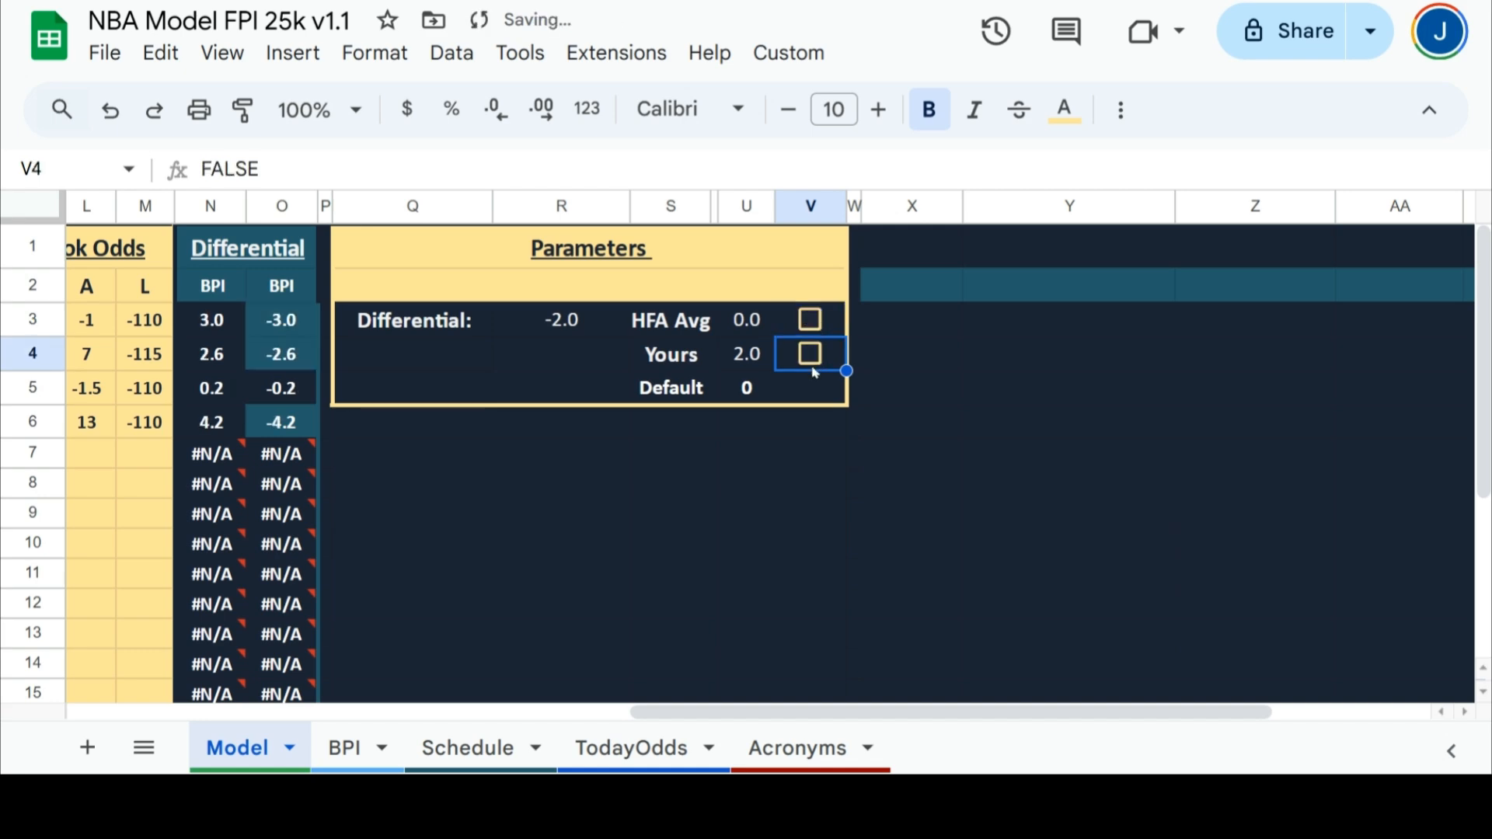
- Rename the HFA Avg label in S3 of the Parameters table to HCA Avg
{"action": "left_click", "coordinate": [691, 335]}
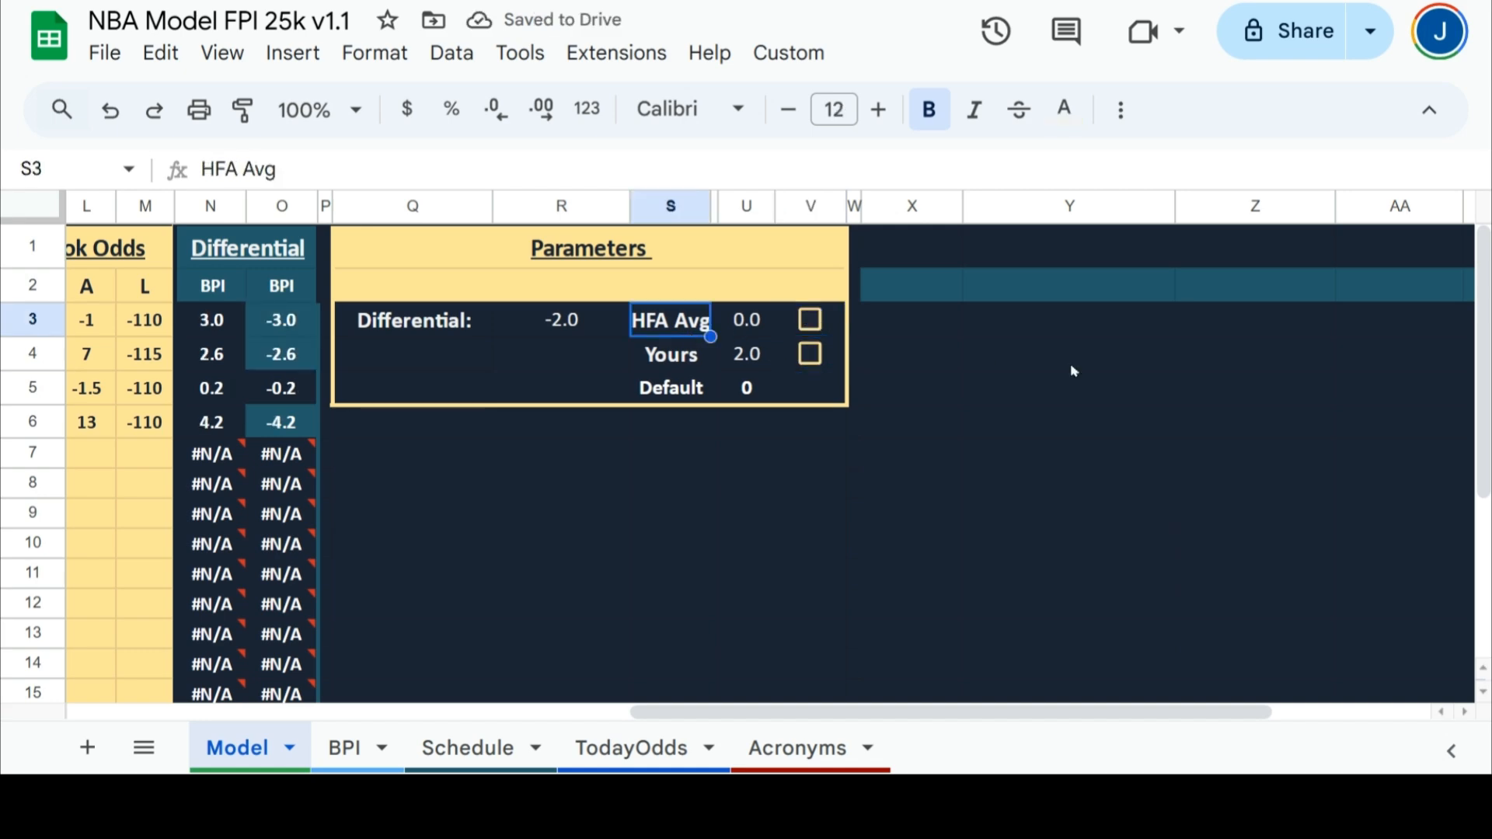
{"action": "left_click", "coordinate": [208, 166]}
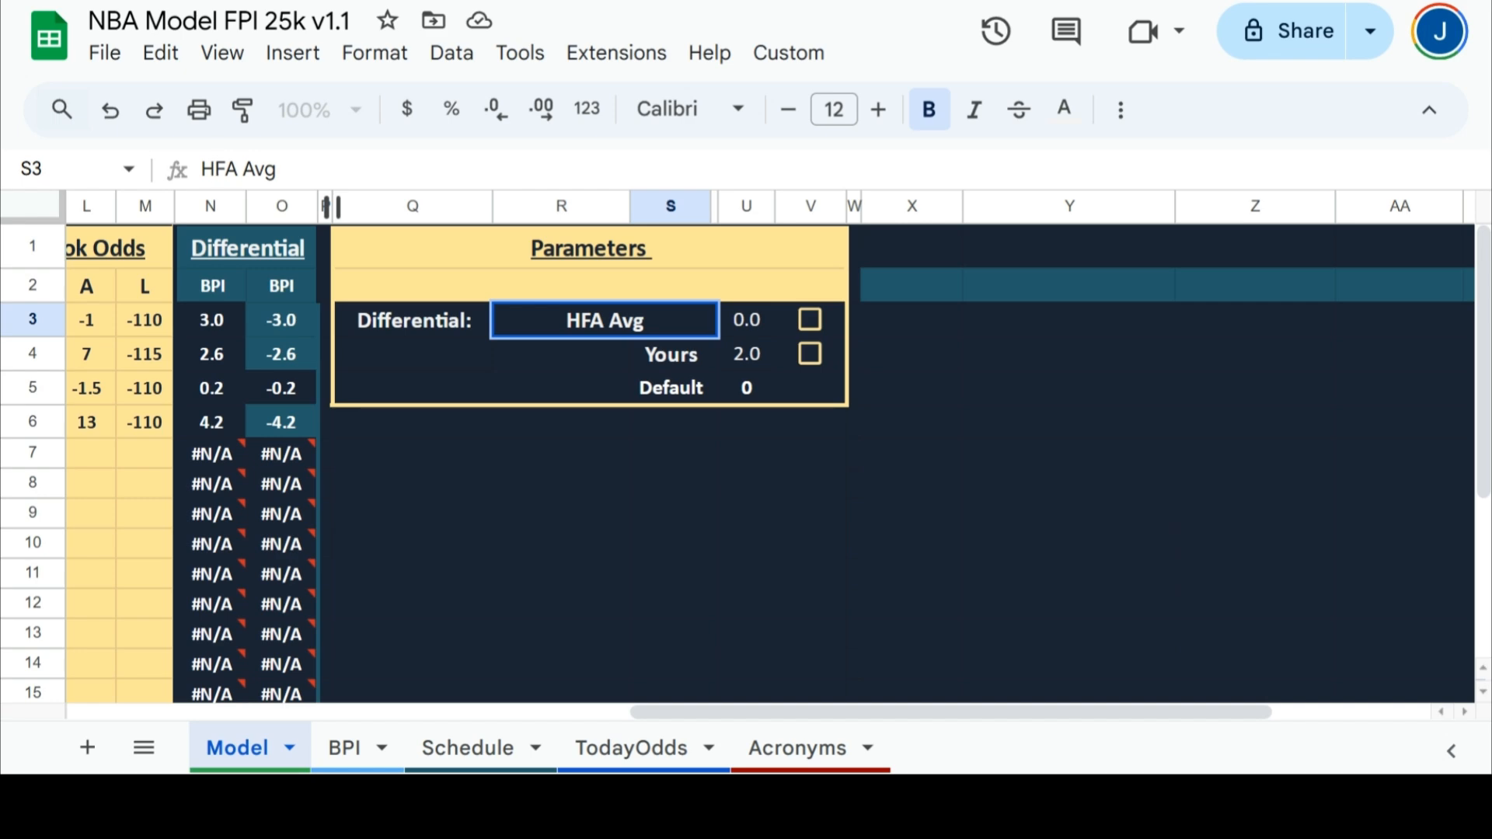
{"action": "key", "text": "Delete"}
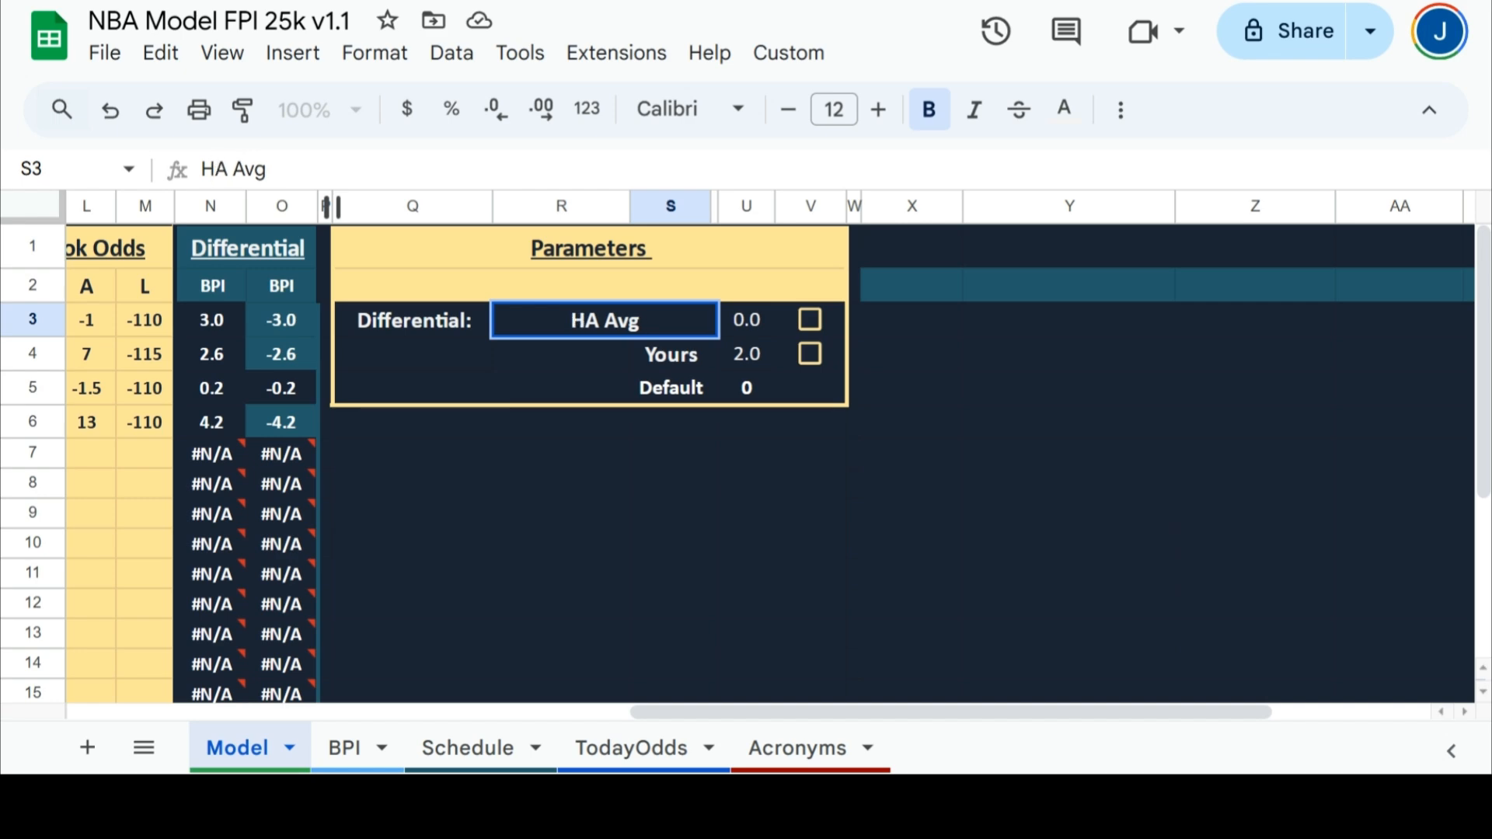
{"action": "type", "text": "C"}
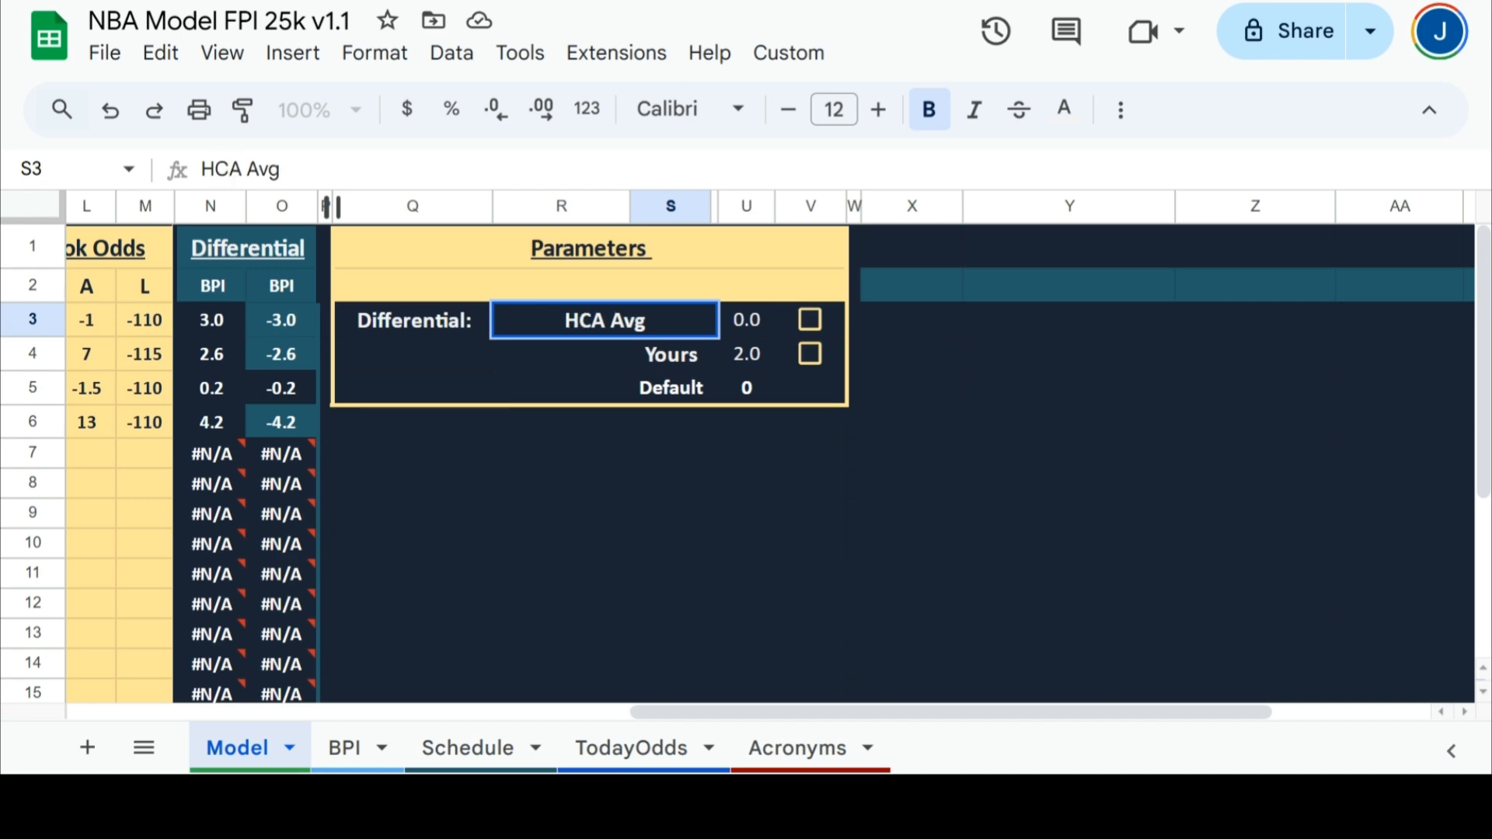
{"action": "left_click", "coordinate": [1412, 295]}
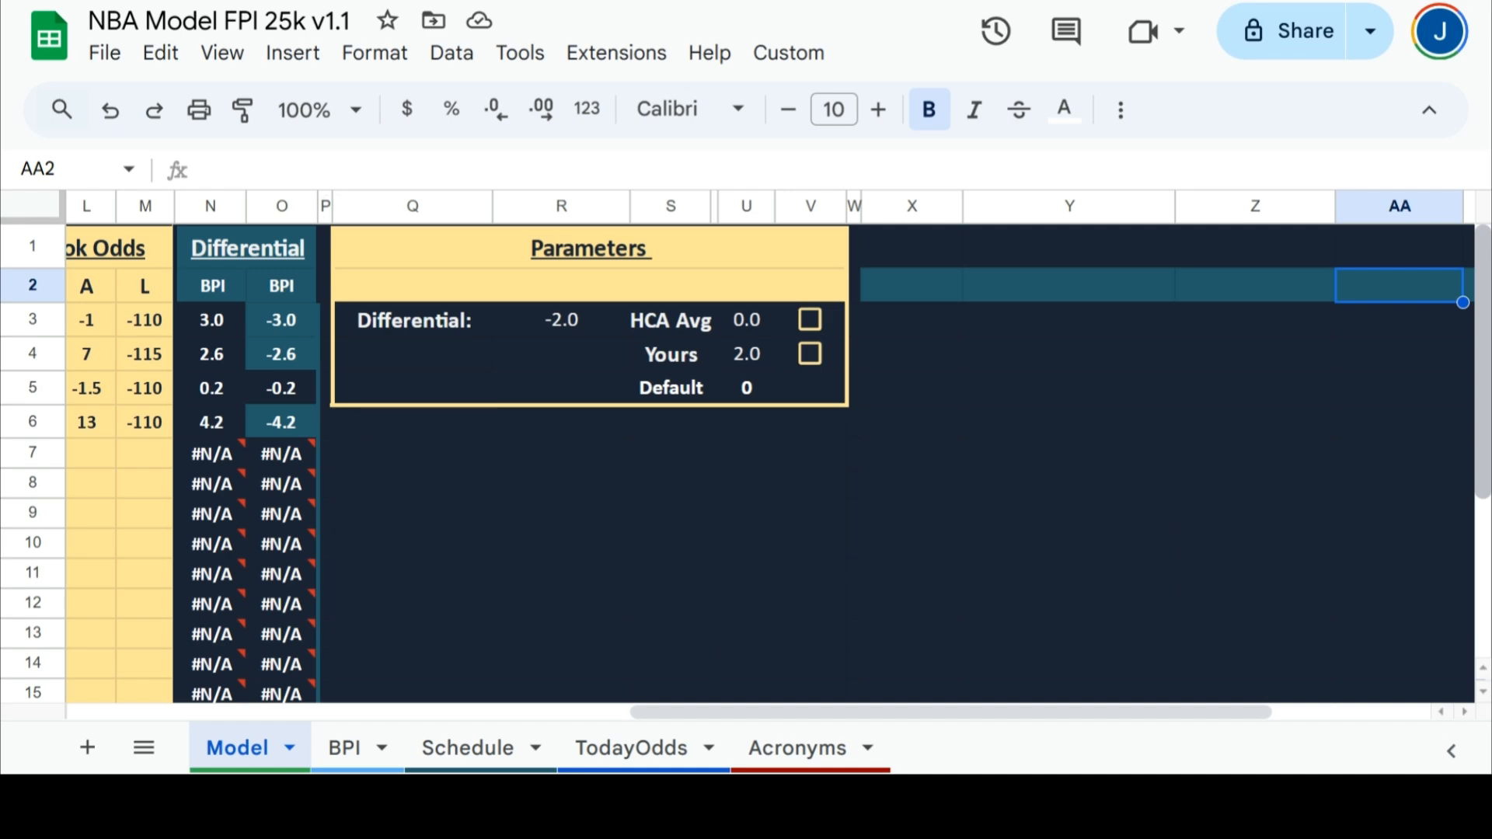
- Inspect the HCA Avg formula in U3 and turn on the Yours checkbox in V4
{"action": "left_click", "coordinate": [755, 326]}
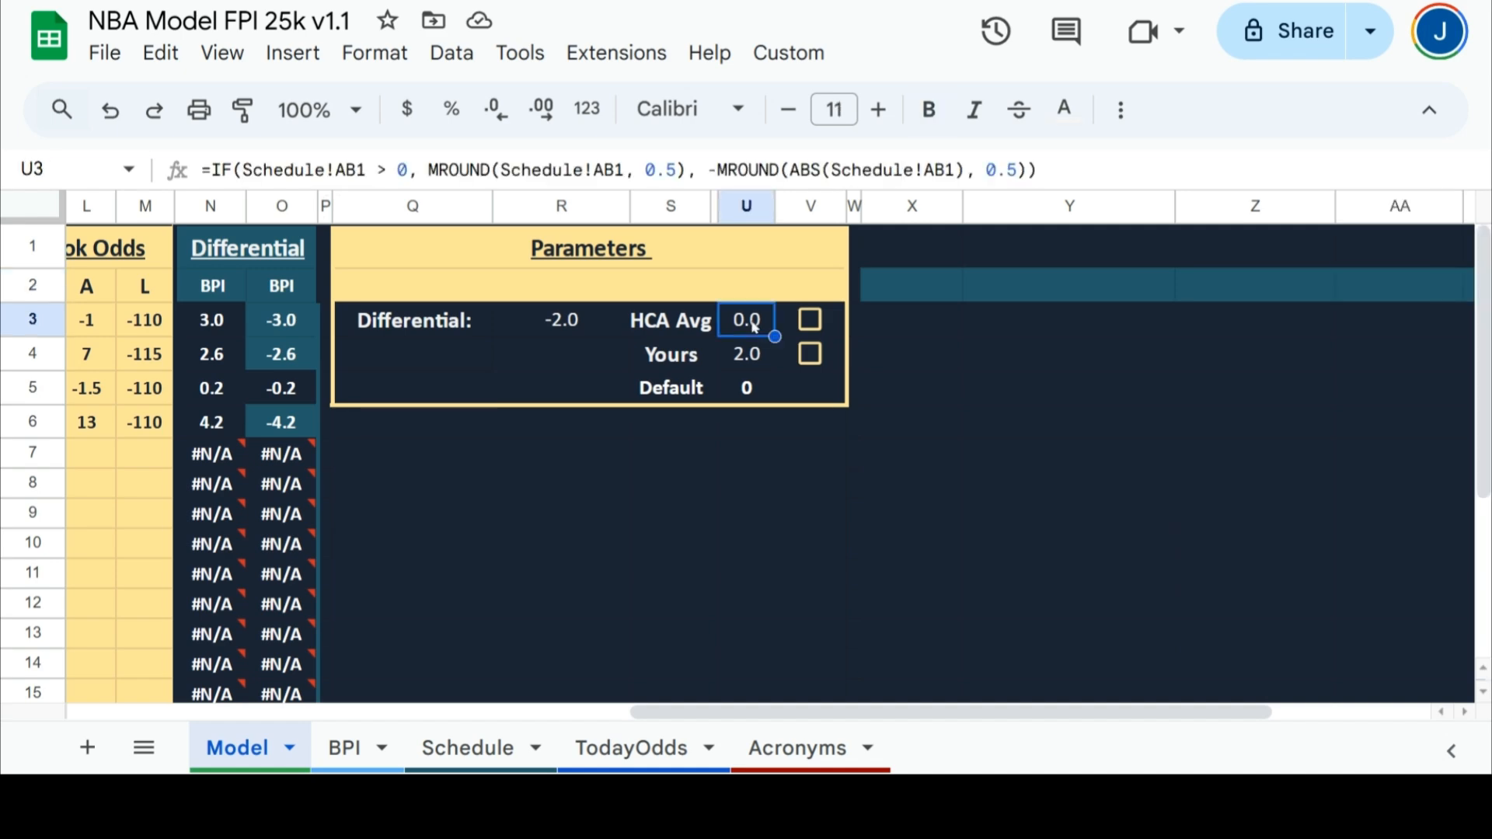
{"action": "left_click", "coordinate": [812, 359]}
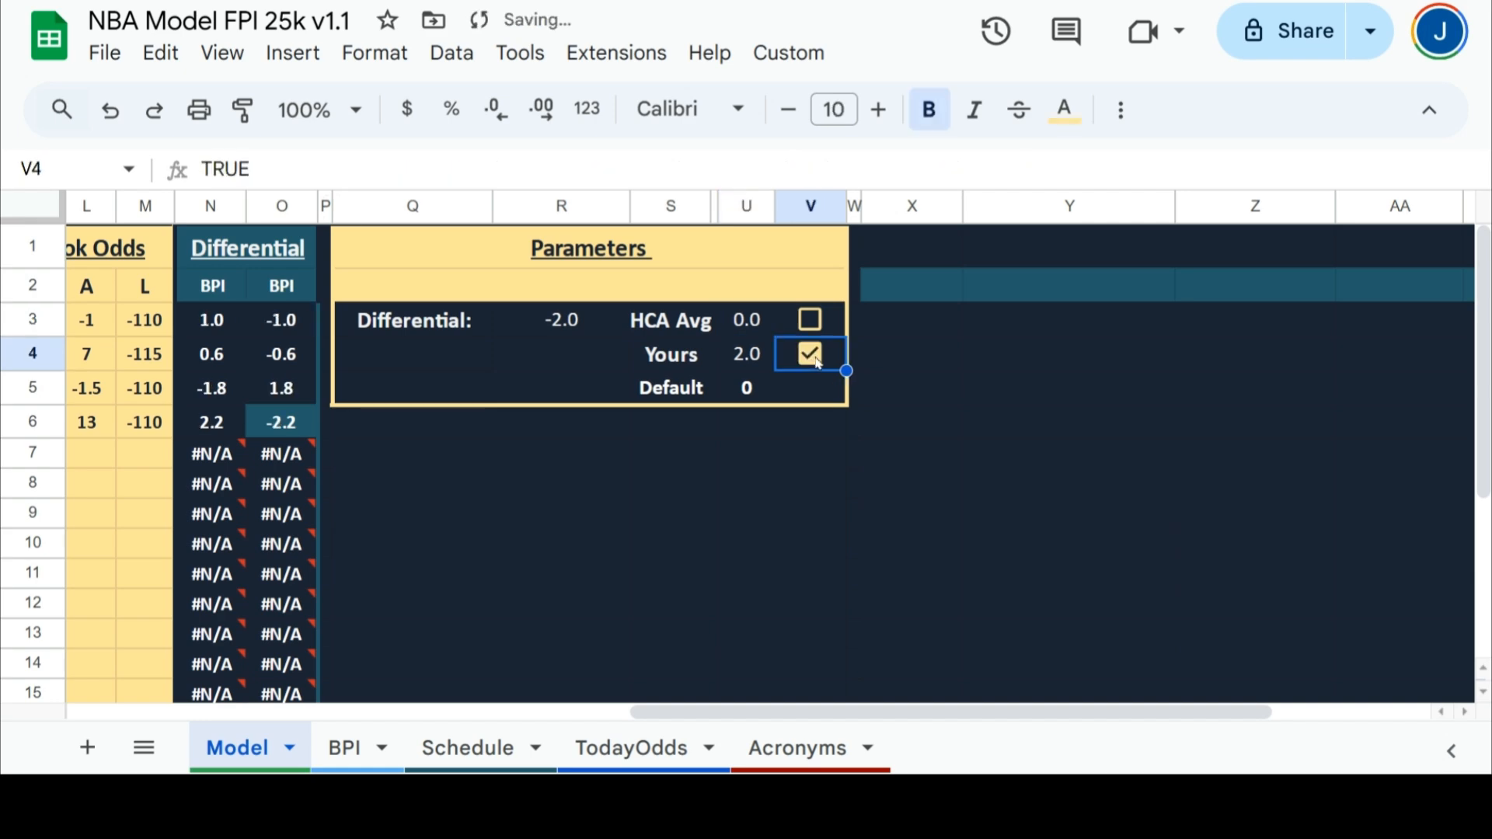
- Examine the projected home spread formula in H3 and the away and home BPI inputs it uses in F3 and D3
{"action": "left_click", "coordinate": [373, 712]}
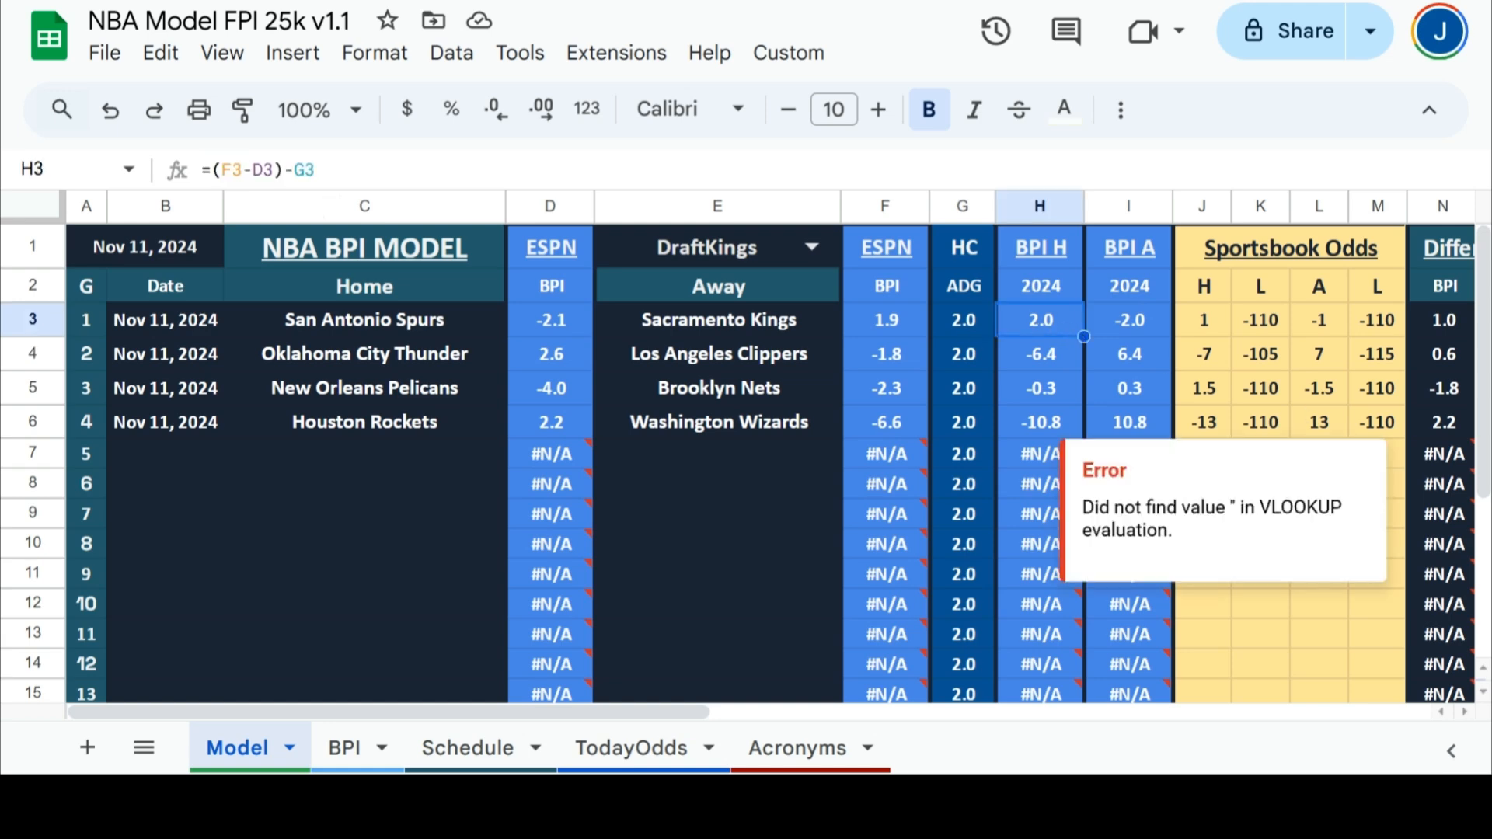
{"action": "left_click", "coordinate": [901, 320]}
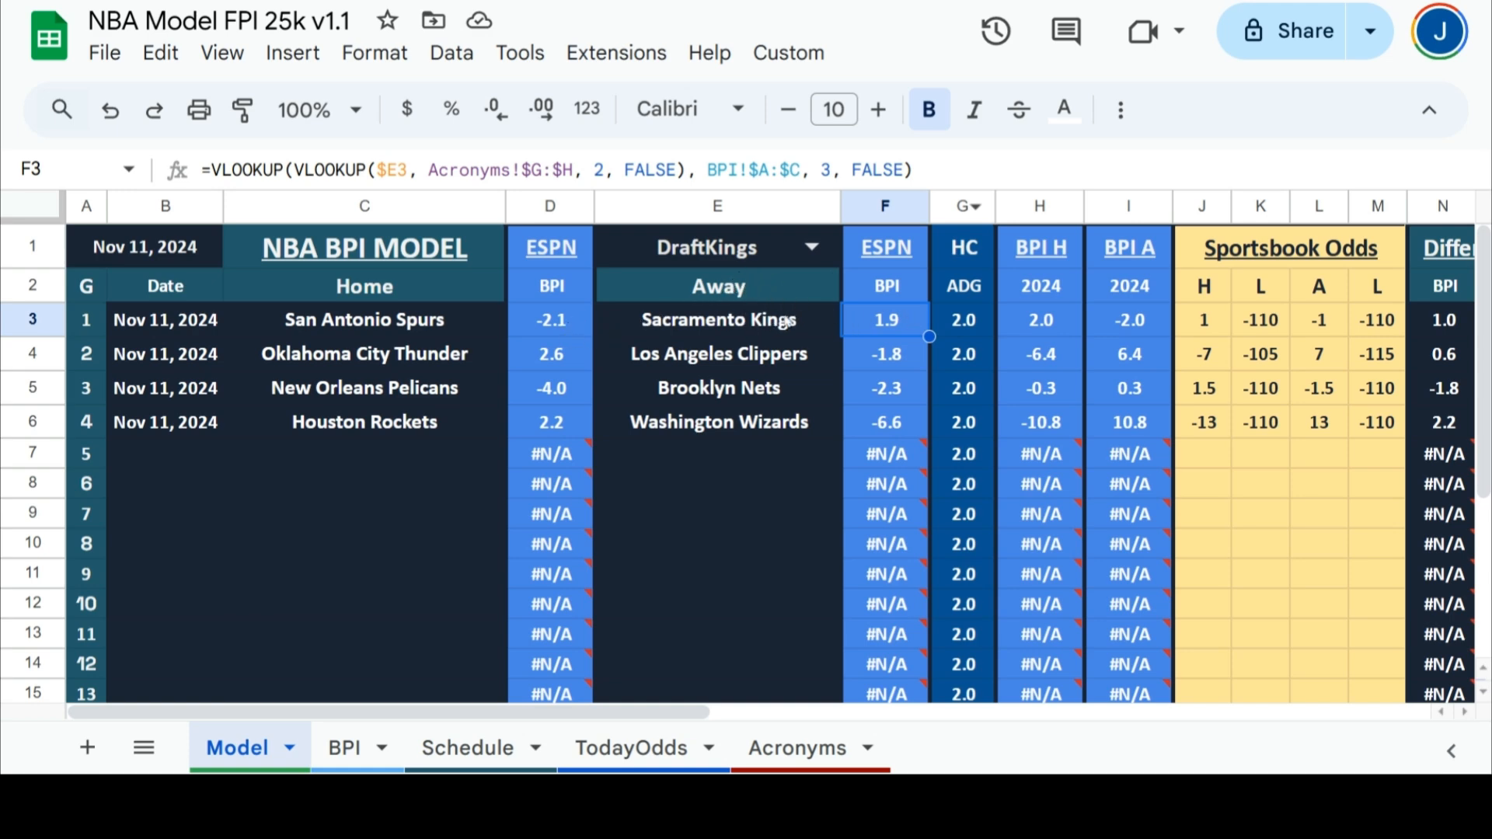
{"action": "left_click", "coordinate": [567, 325]}
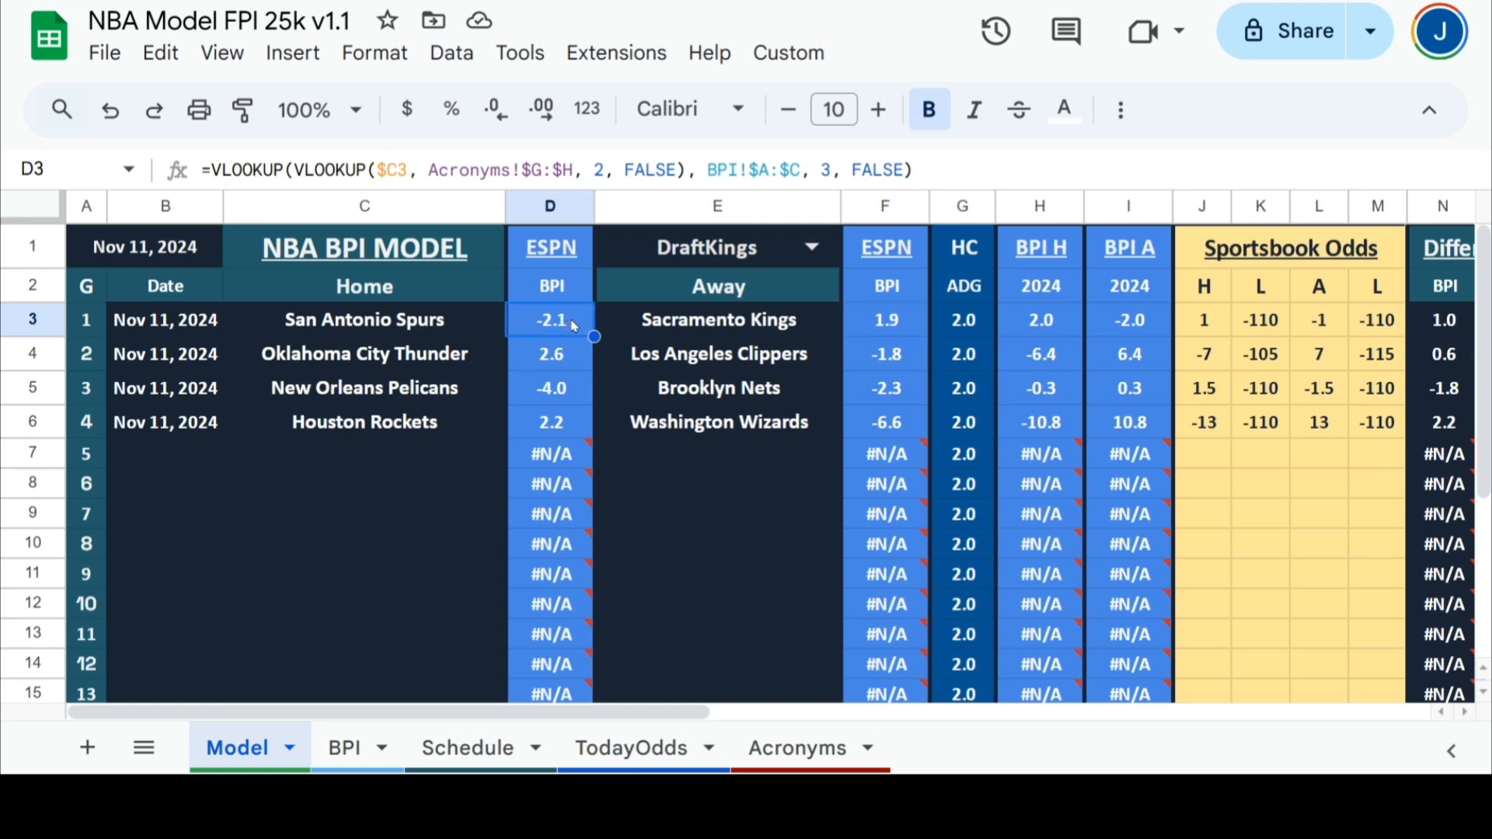
- Try clearing the home-court adjustment formula in G3 to see its effect on the projected spreads, and undo the deletion
{"action": "left_click", "coordinate": [1056, 329]}
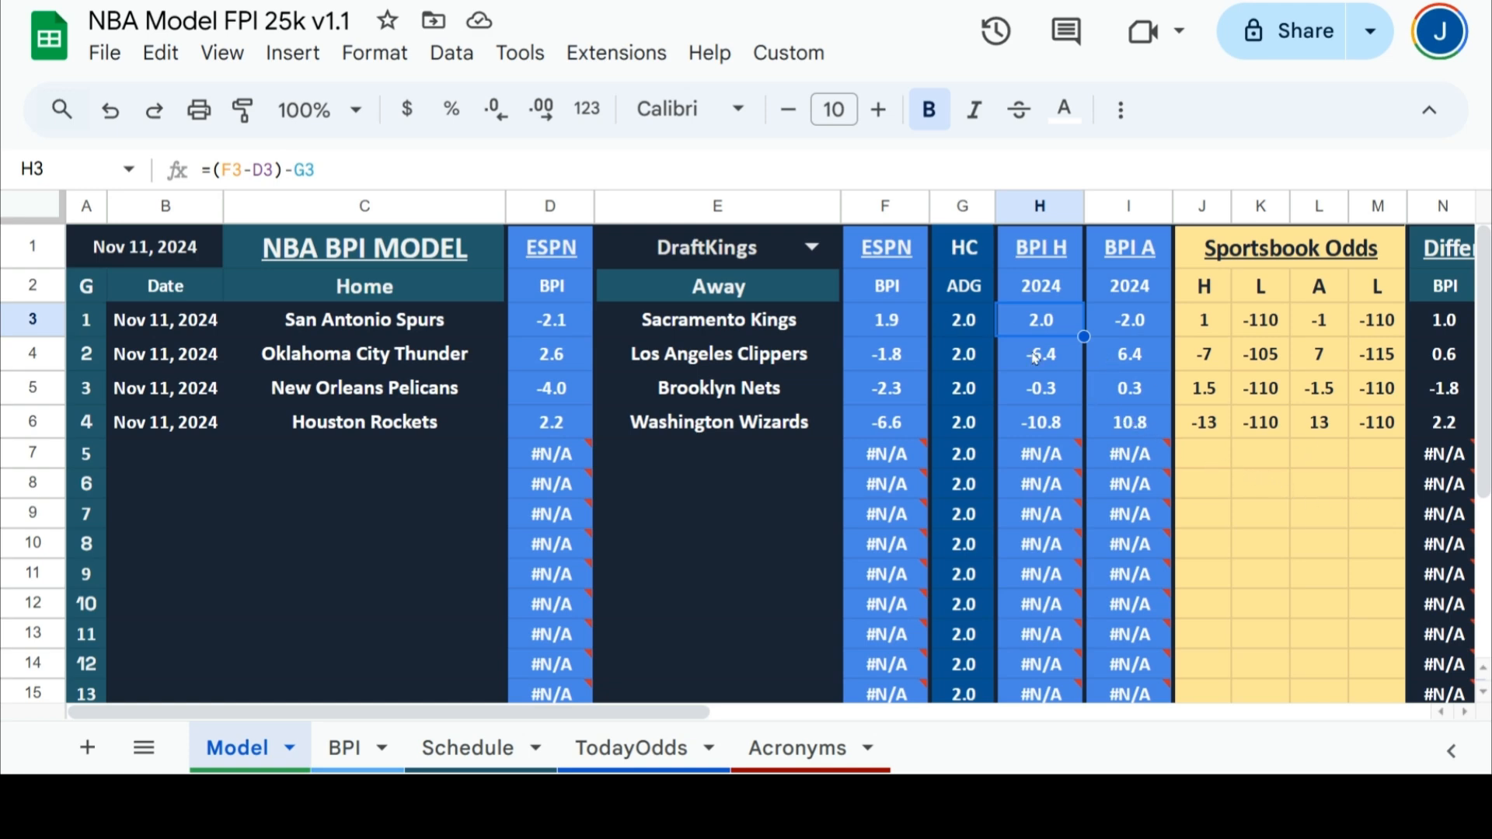
{"action": "left_click", "coordinate": [955, 324]}
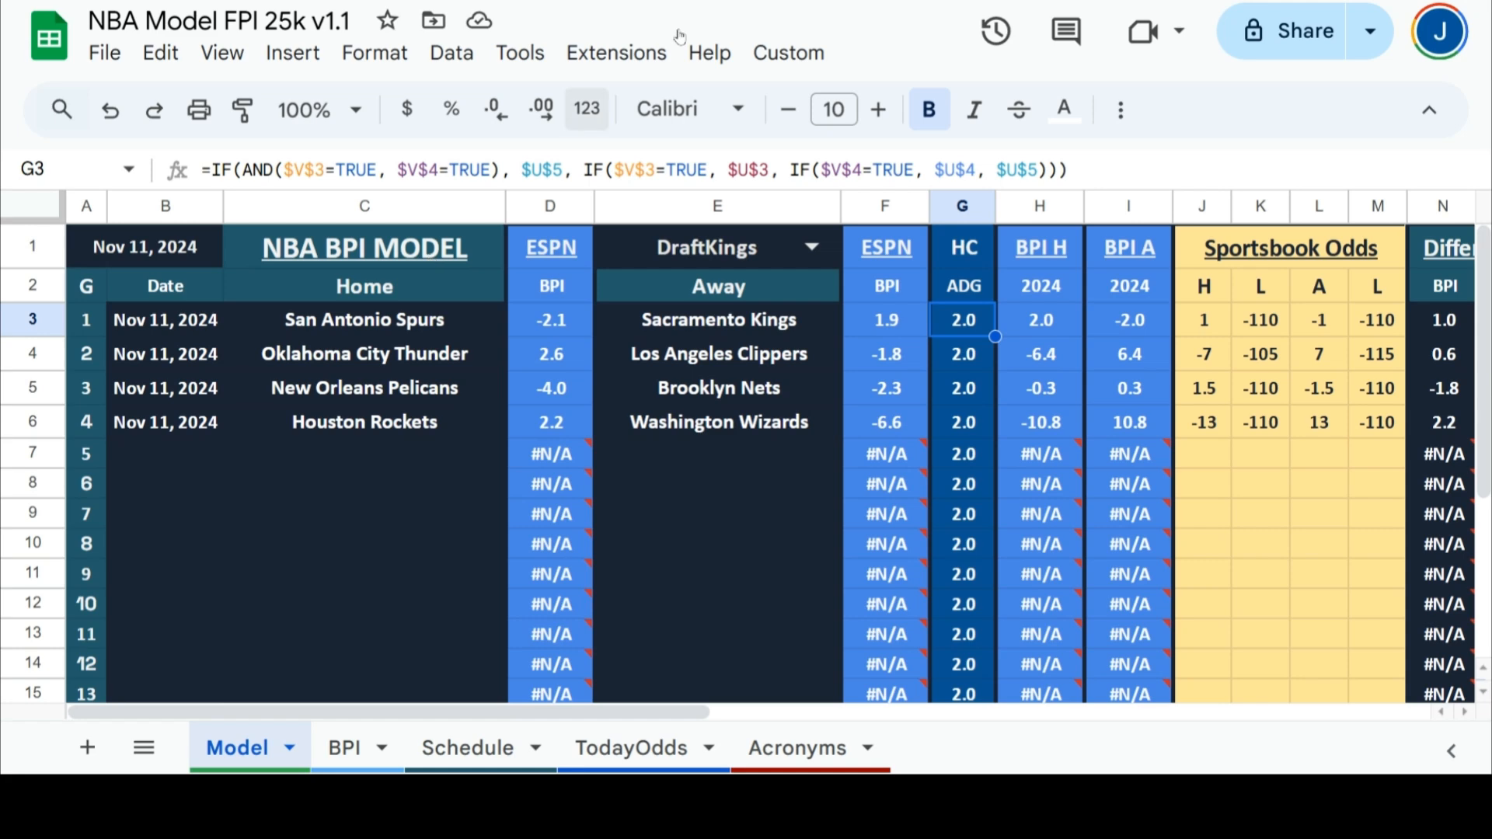
{"action": "key", "text": "Delete"}
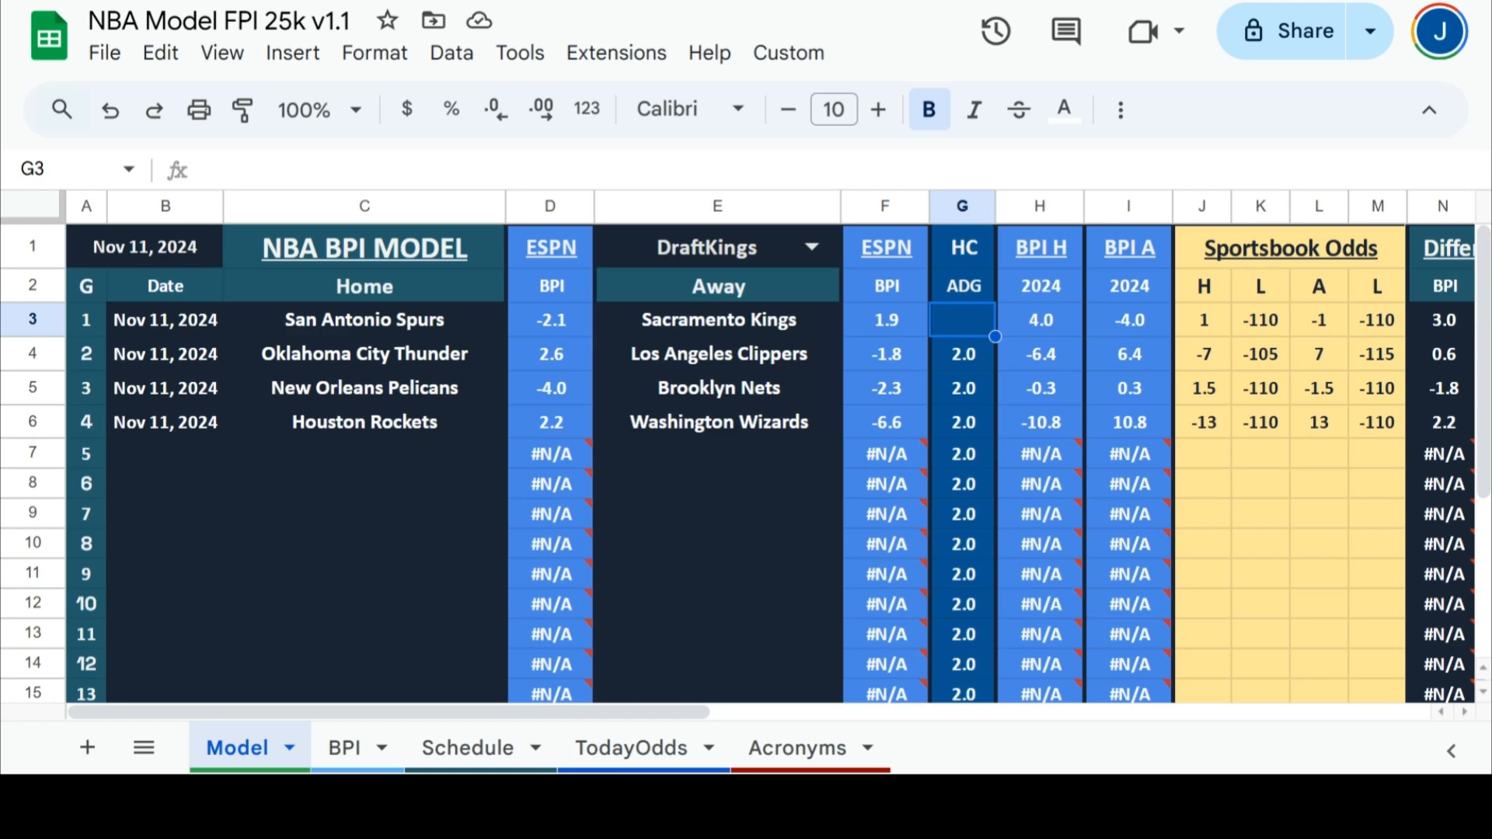
{"action": "left_click", "coordinate": [113, 114]}
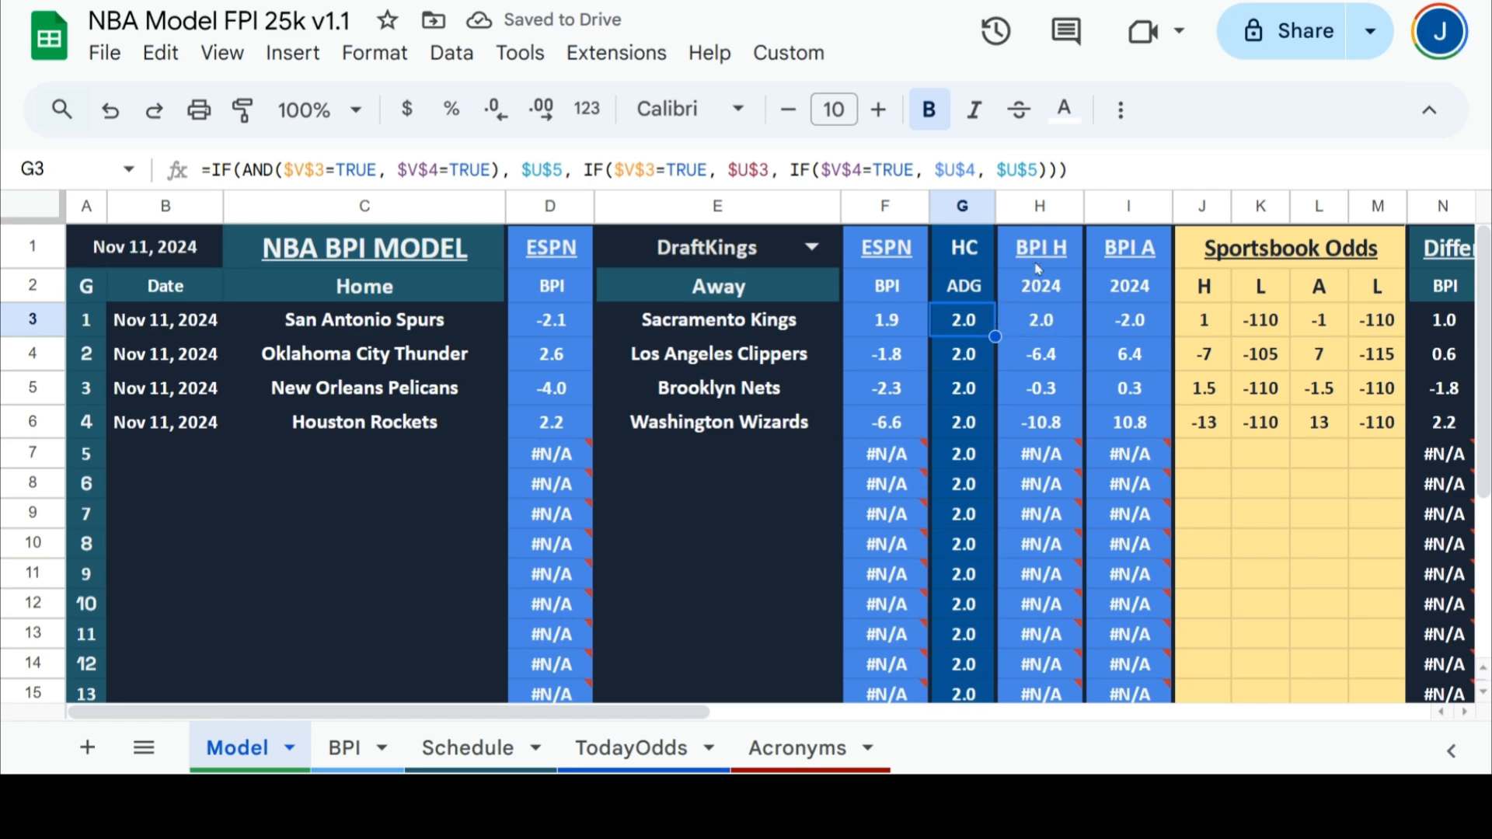
- Compare the projected home spread formula in H3 with the projected away spread formula in I3
{"action": "left_click", "coordinate": [1053, 331]}
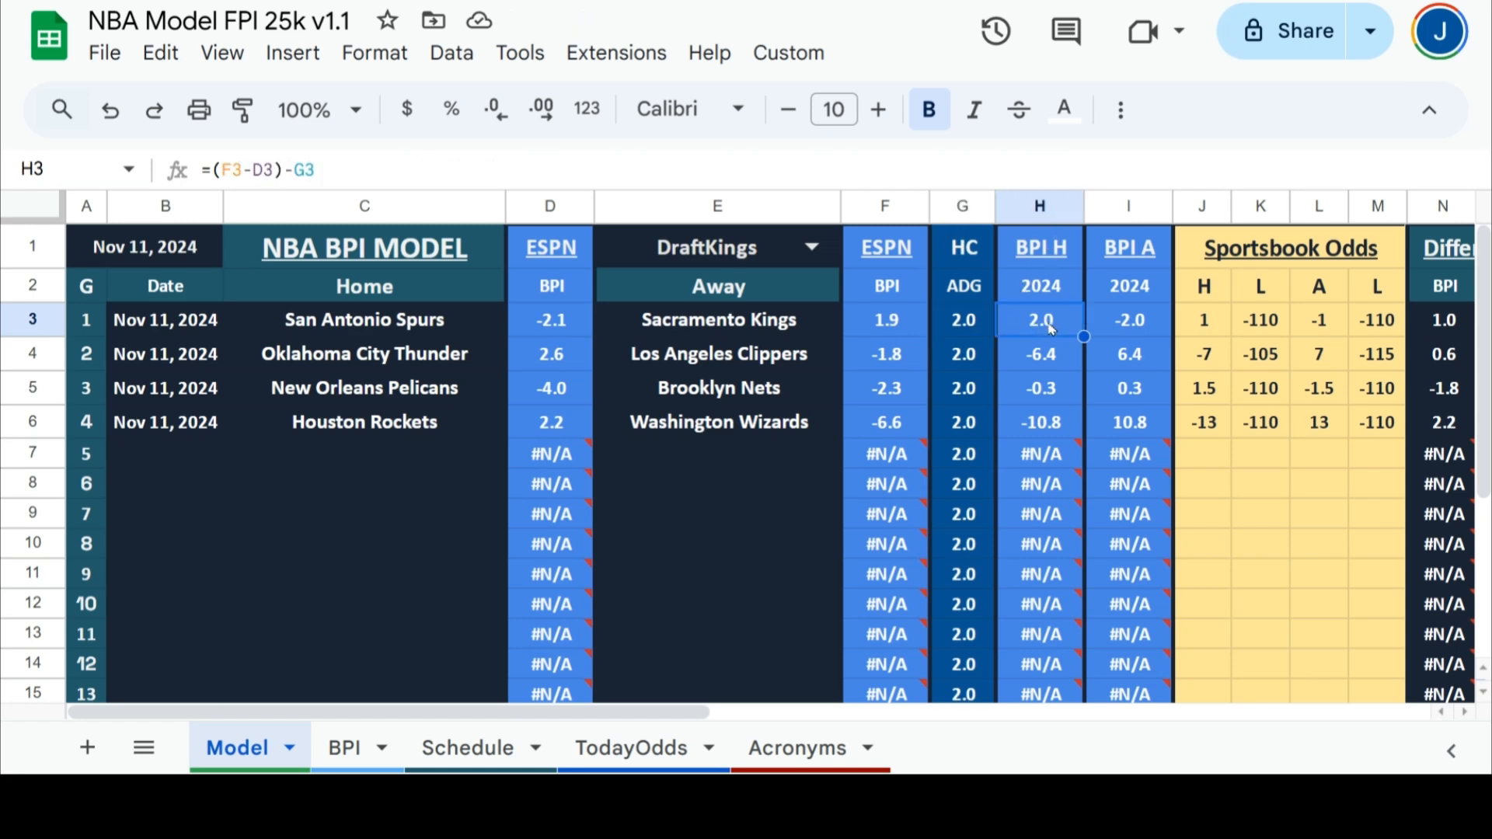
{"action": "left_click", "coordinate": [1156, 331]}
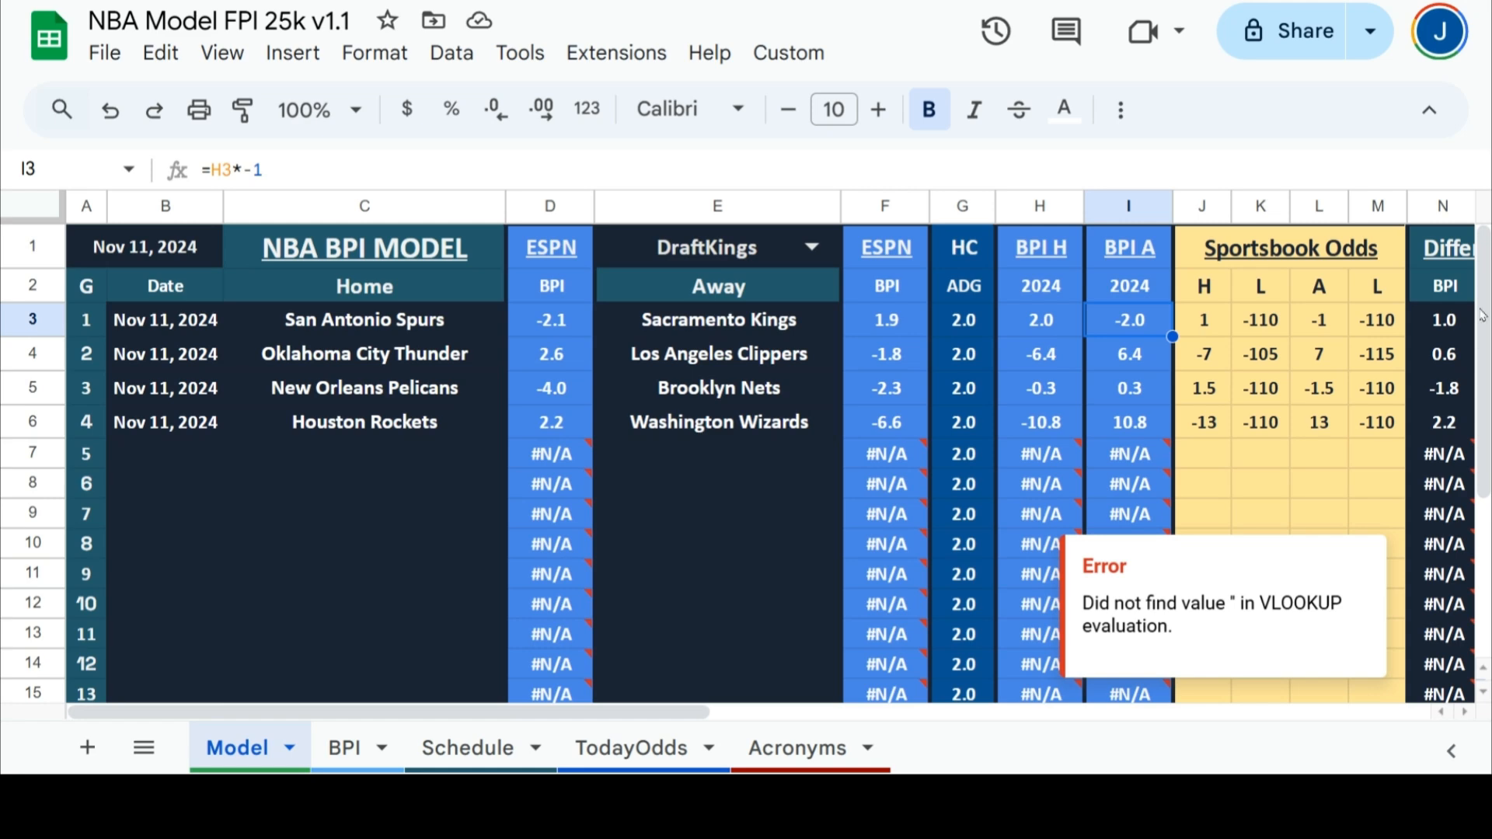
{"action": "left_click", "coordinate": [1050, 329]}
{"action": "key", "text": "Right"}
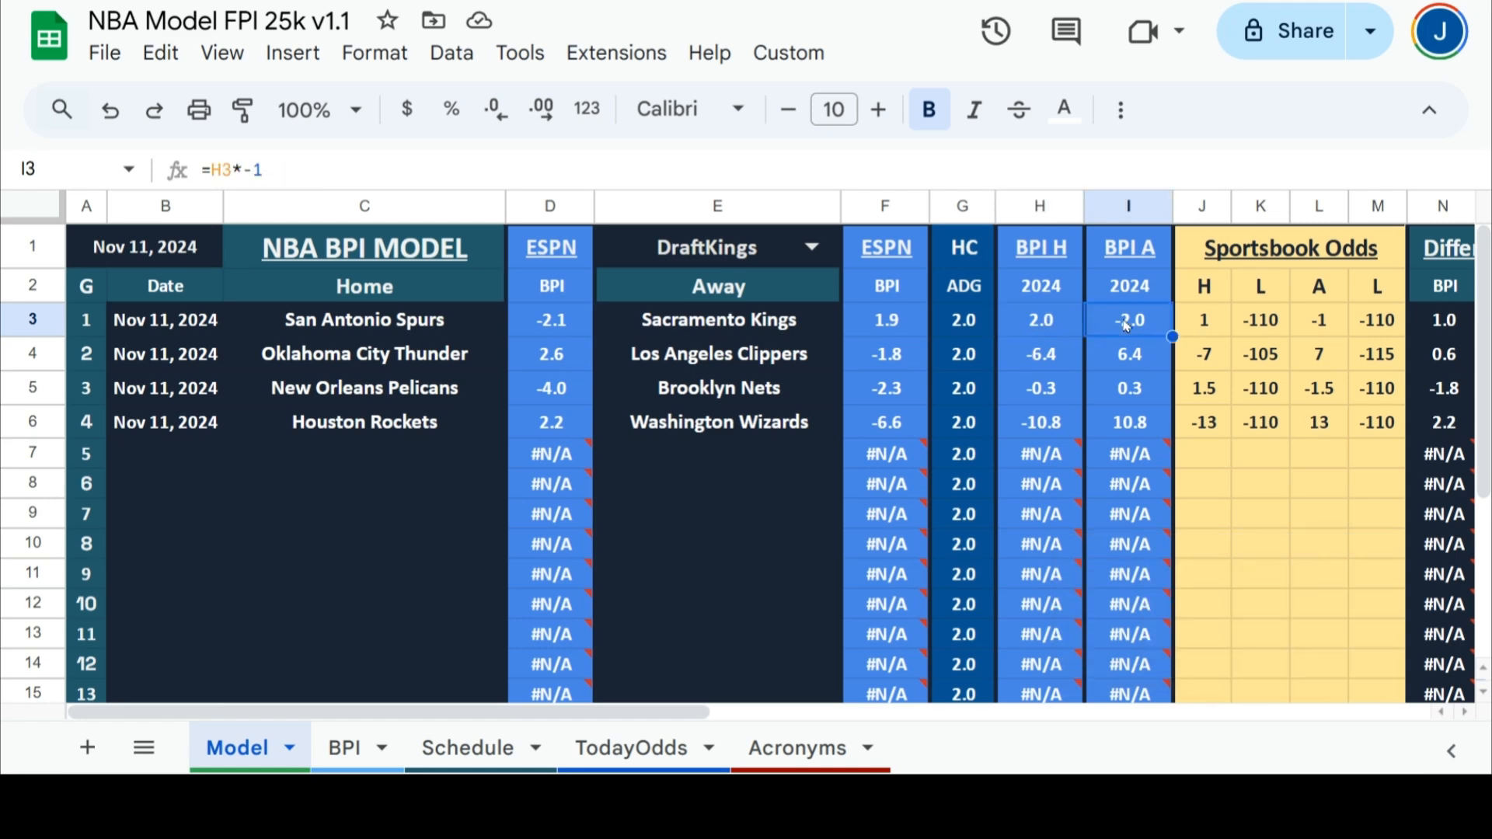
{"action": "left_click", "coordinate": [1070, 329]}
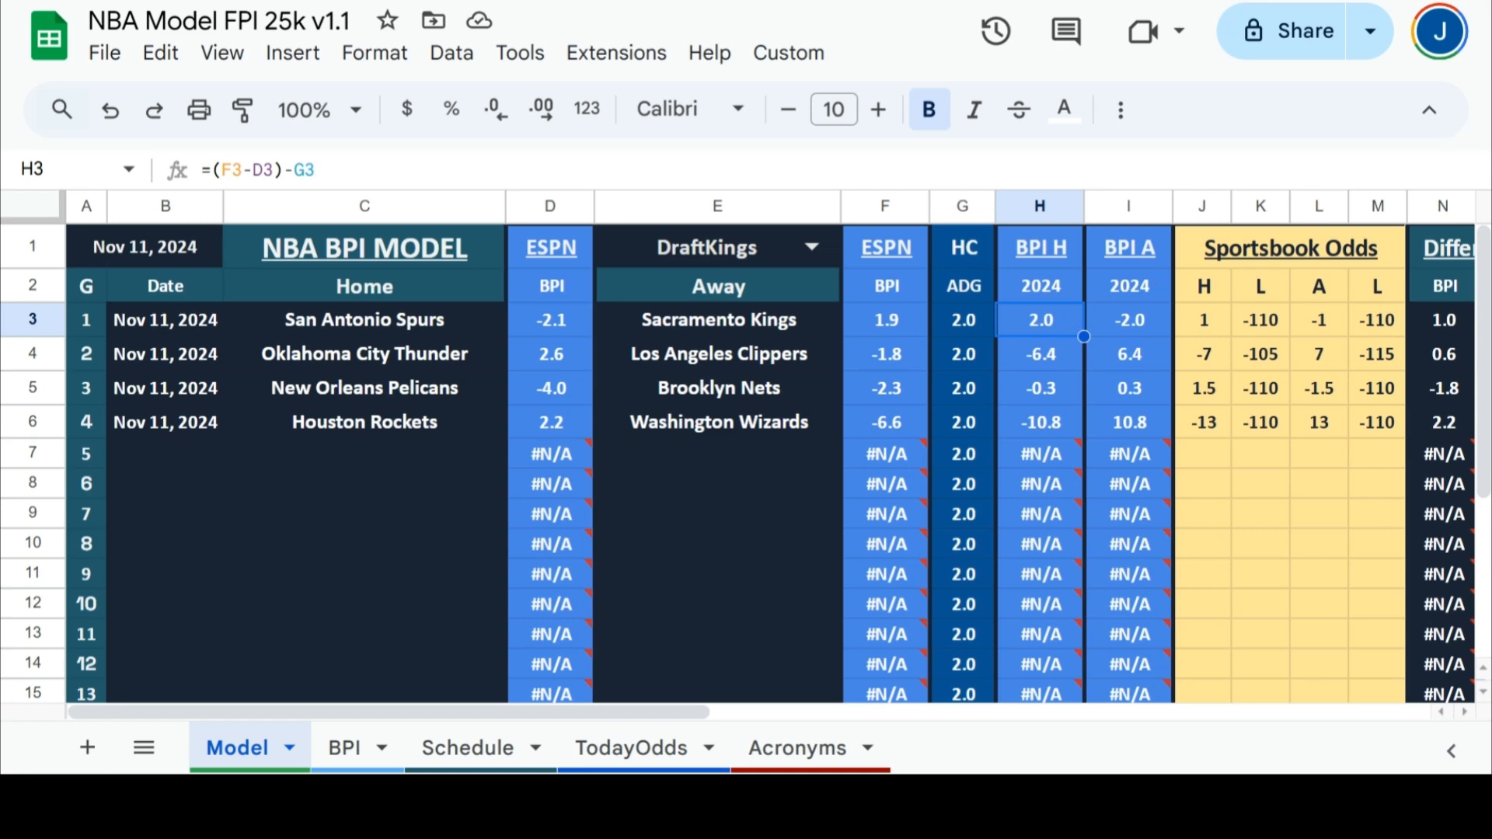
- Inspect the Sportsbook Odds formulas for the first game in J3 and M3
{"action": "left_click", "coordinate": [1206, 319]}
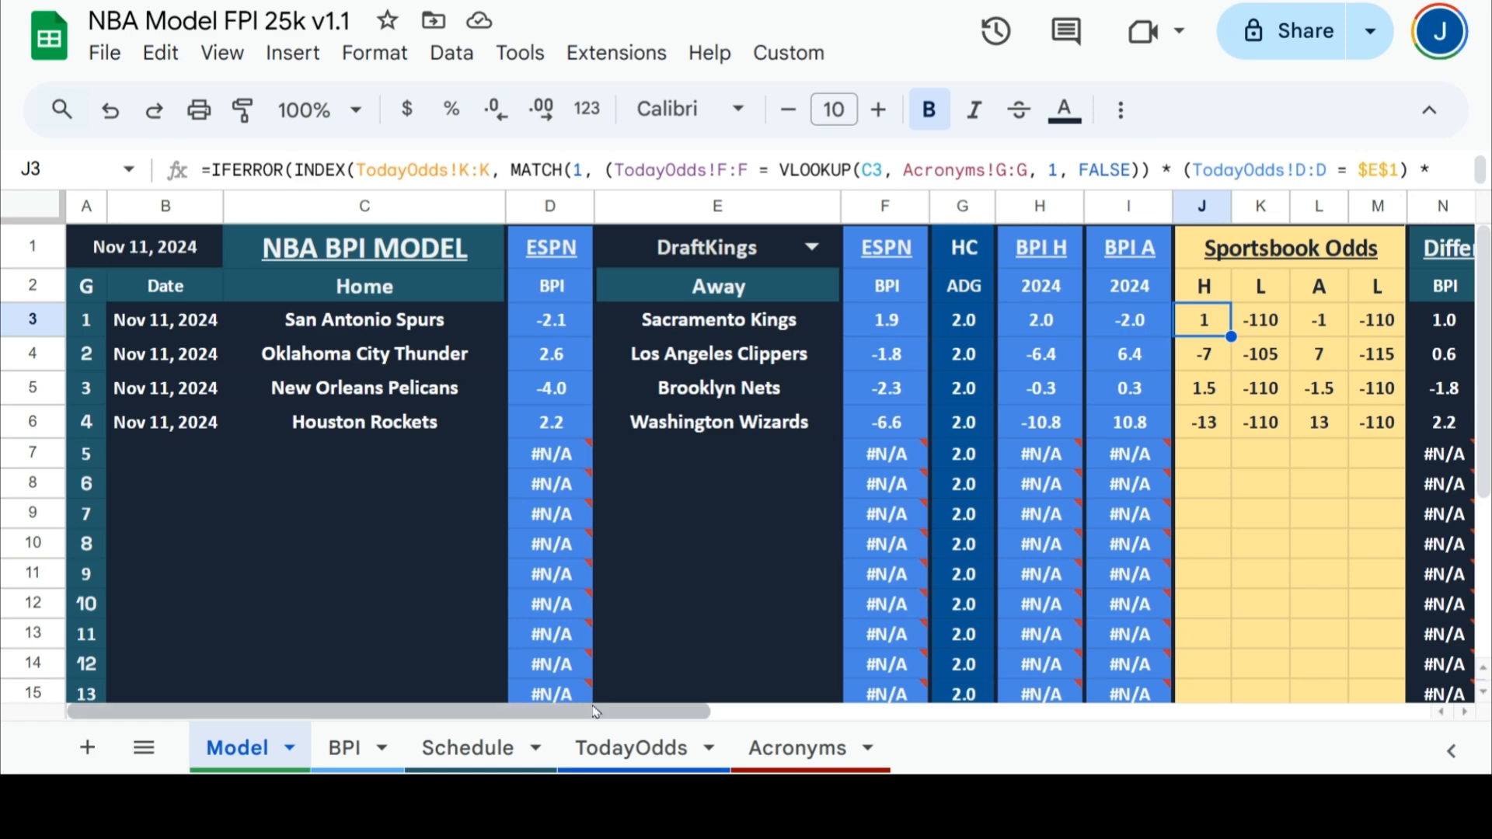
{"action": "left_click_drag", "start_coordinate": [550, 712], "coordinate": [926, 646]}
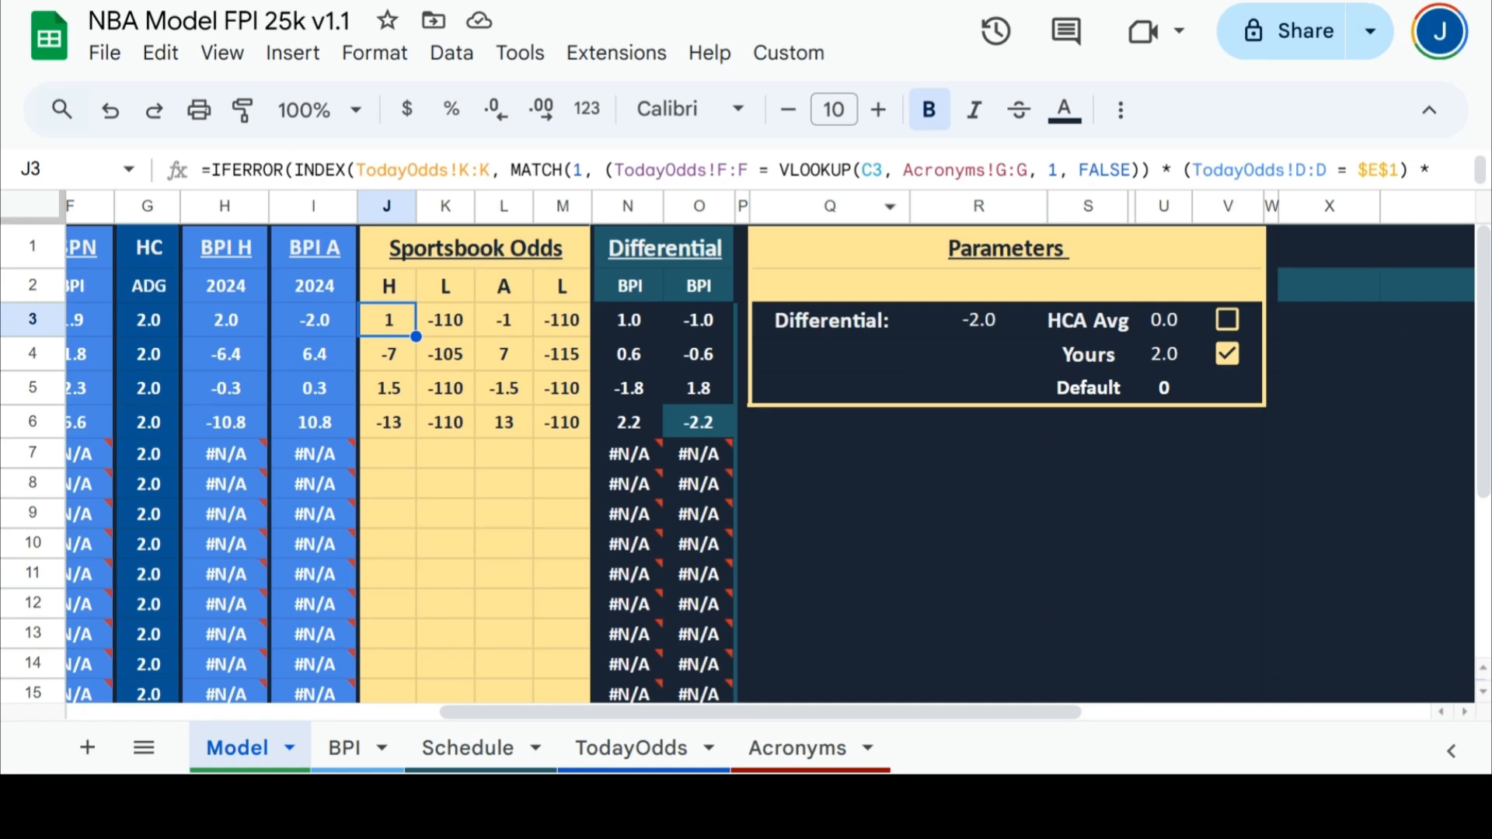
{"action": "left_click", "coordinate": [562, 323]}
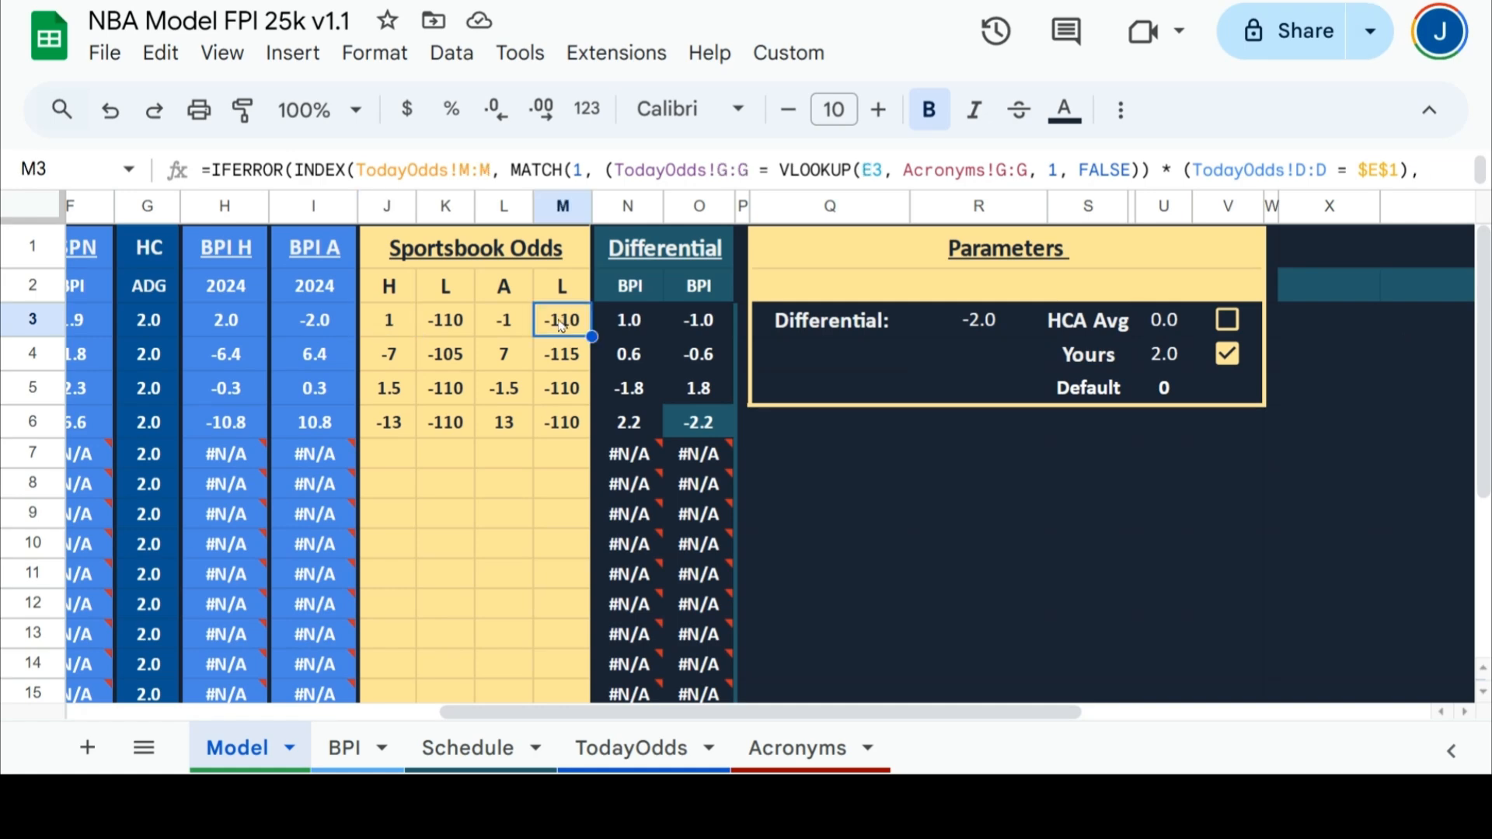
{"action": "left_click", "coordinate": [403, 329]}
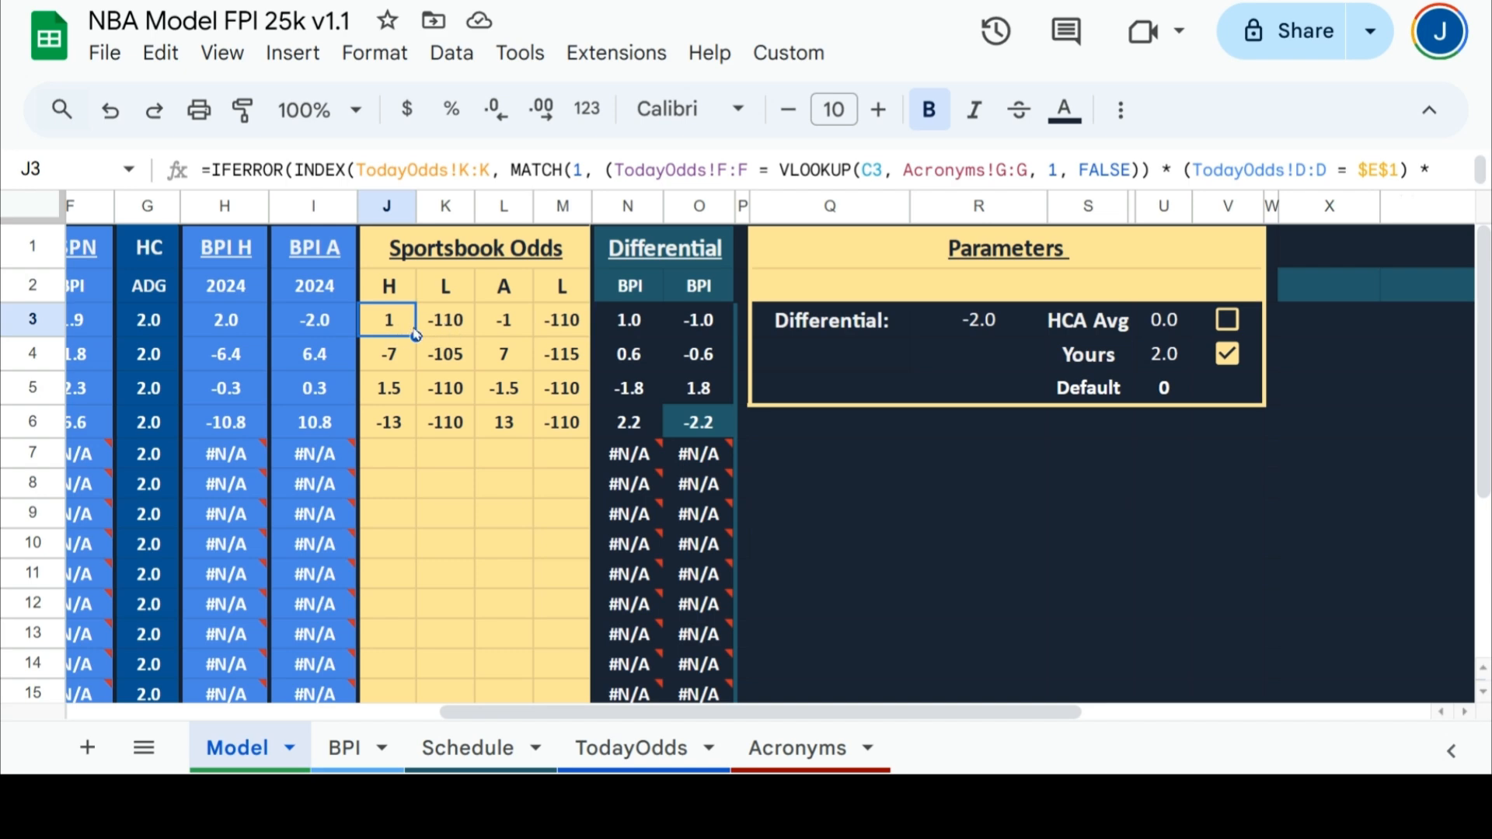
- Hide the two ESPN BPI columns, D and F, on the Model sheet
{"action": "left_click", "coordinate": [246, 713]}
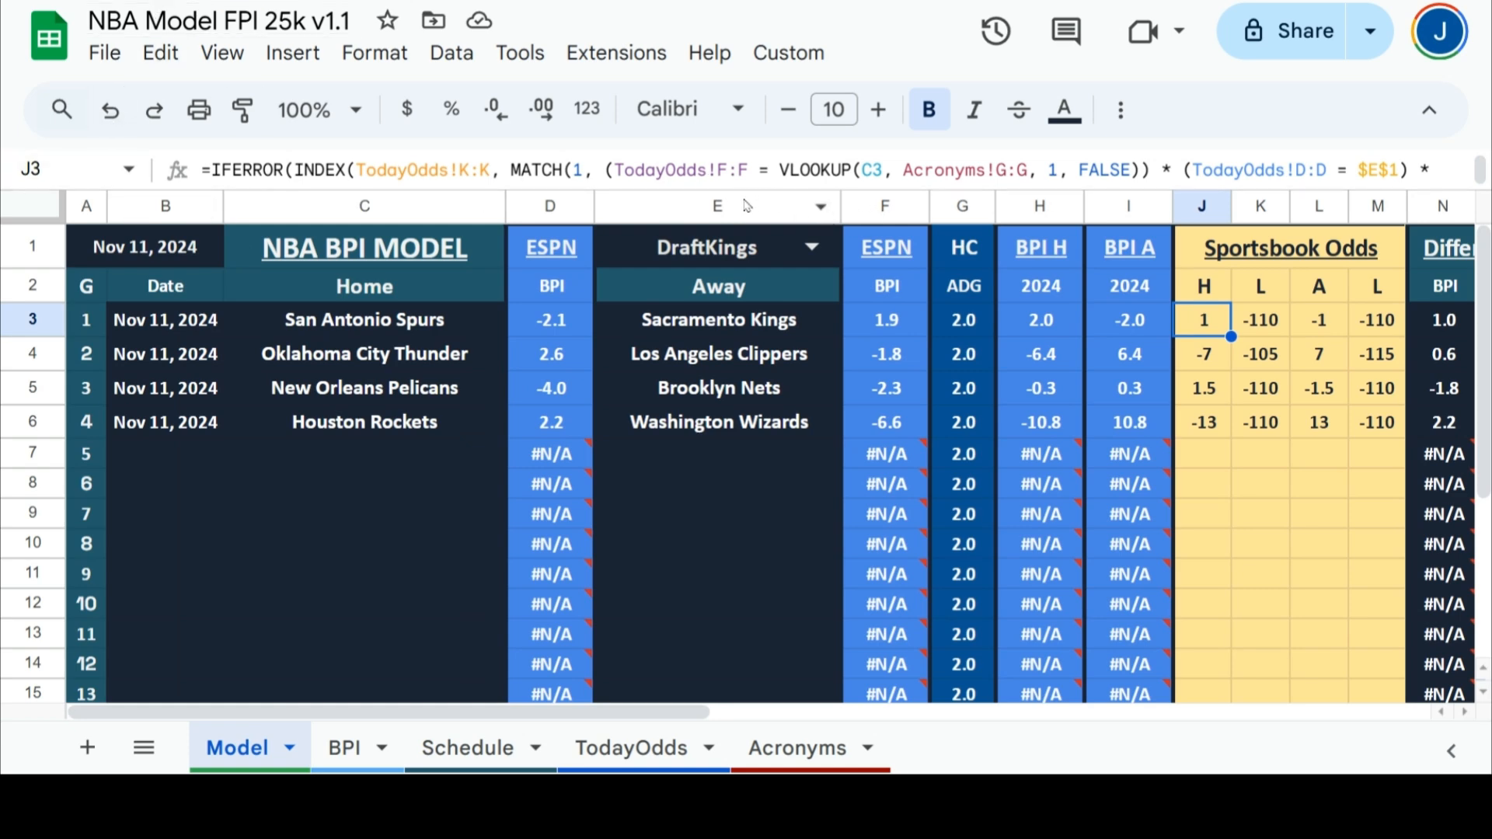
{"action": "left_click", "coordinate": [575, 212]}
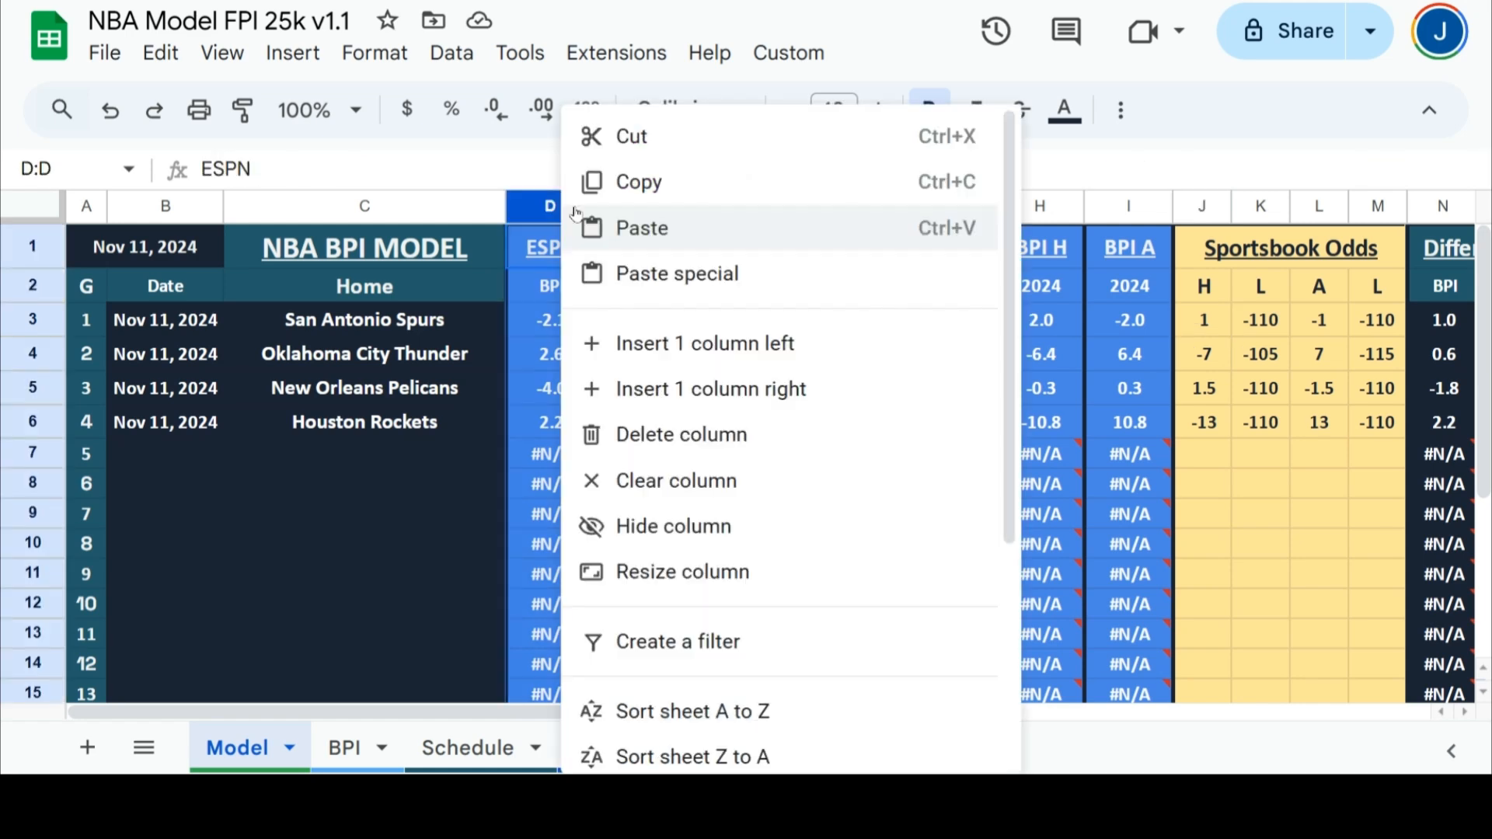
{"action": "left_click", "coordinate": [666, 535]}
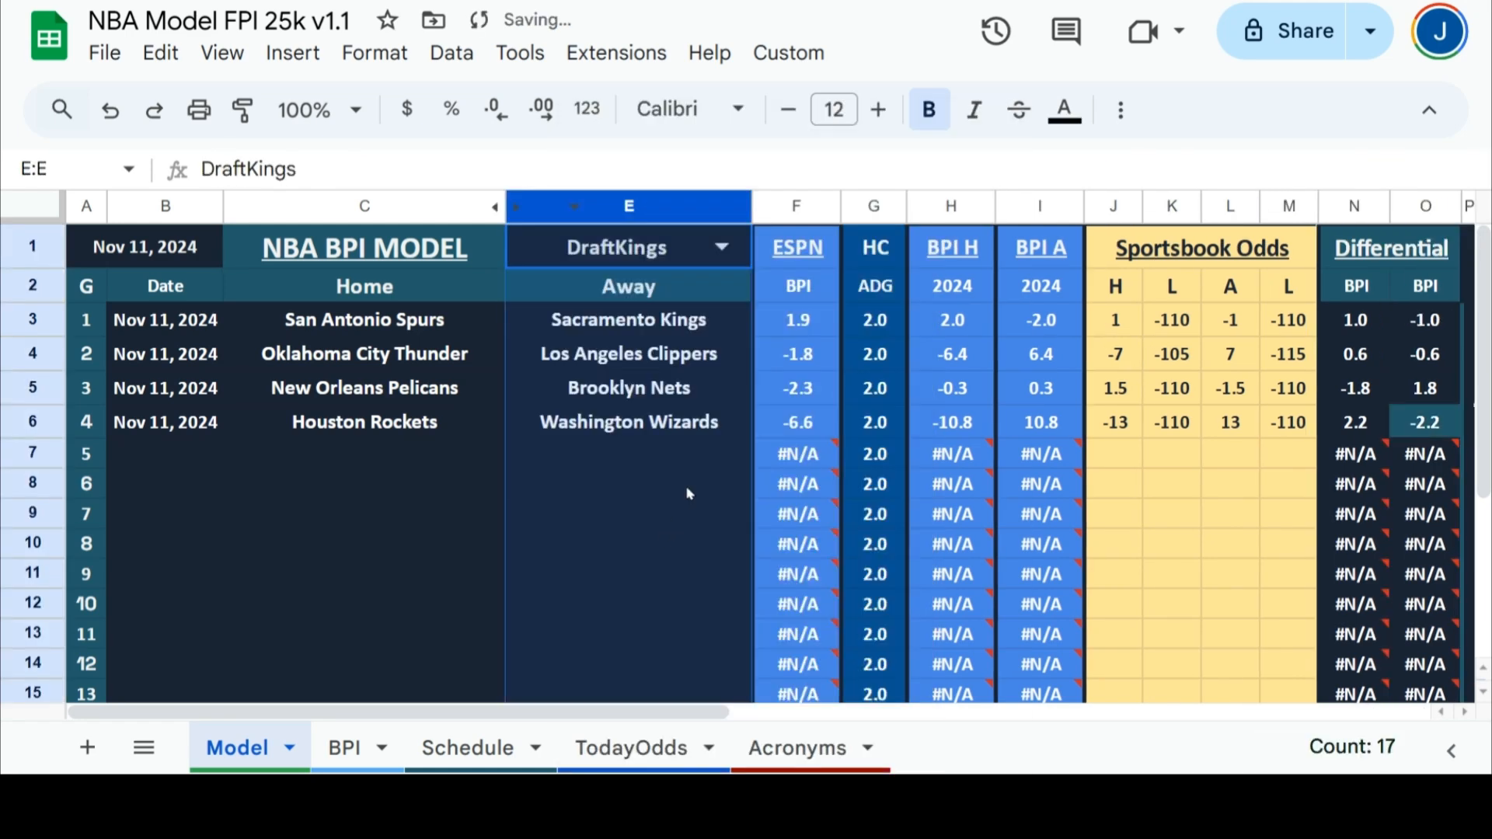
{"action": "left_click", "coordinate": [823, 208]}
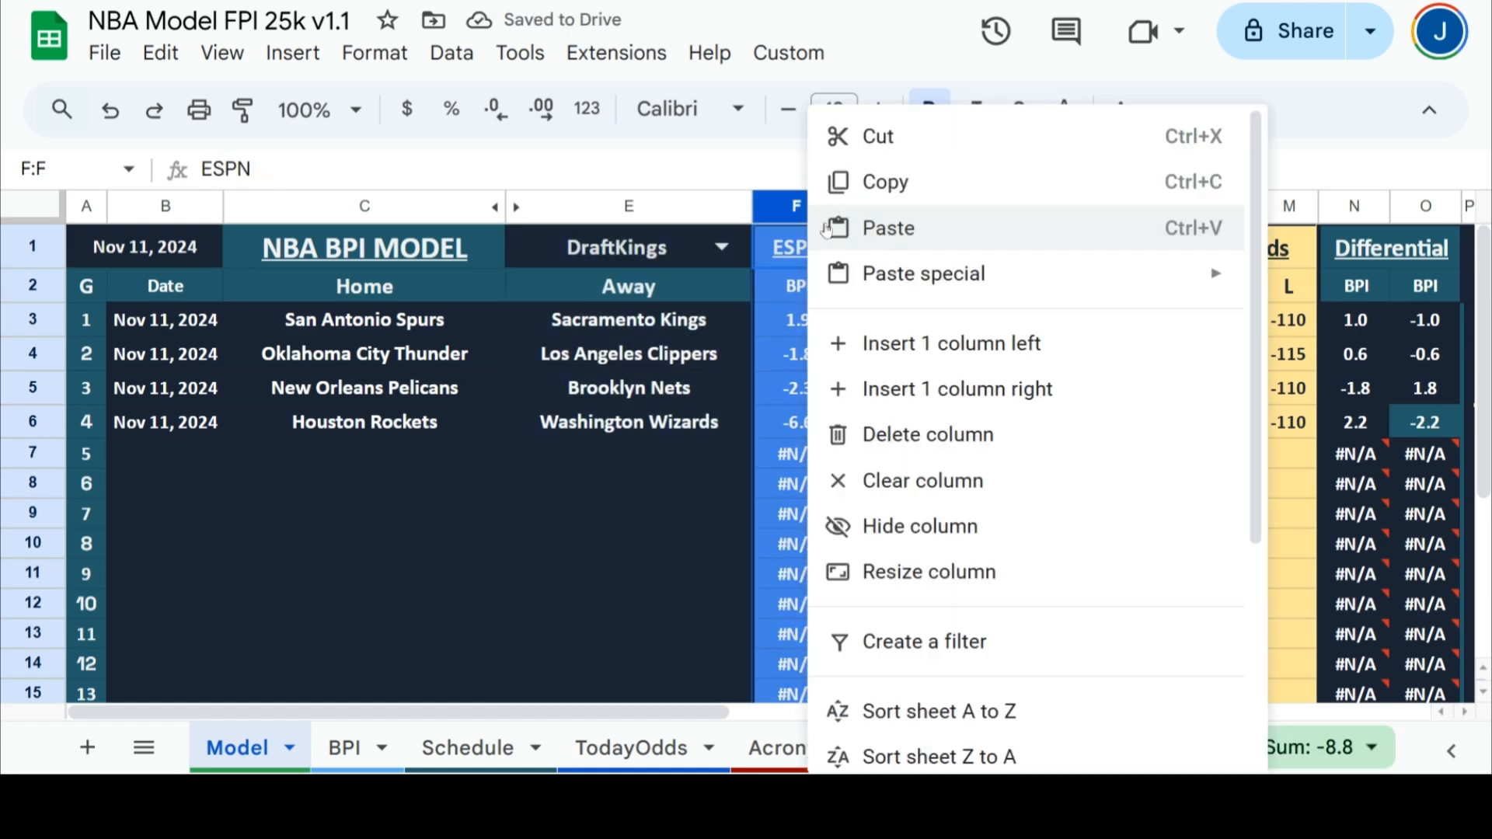
{"action": "left_click", "coordinate": [913, 526]}
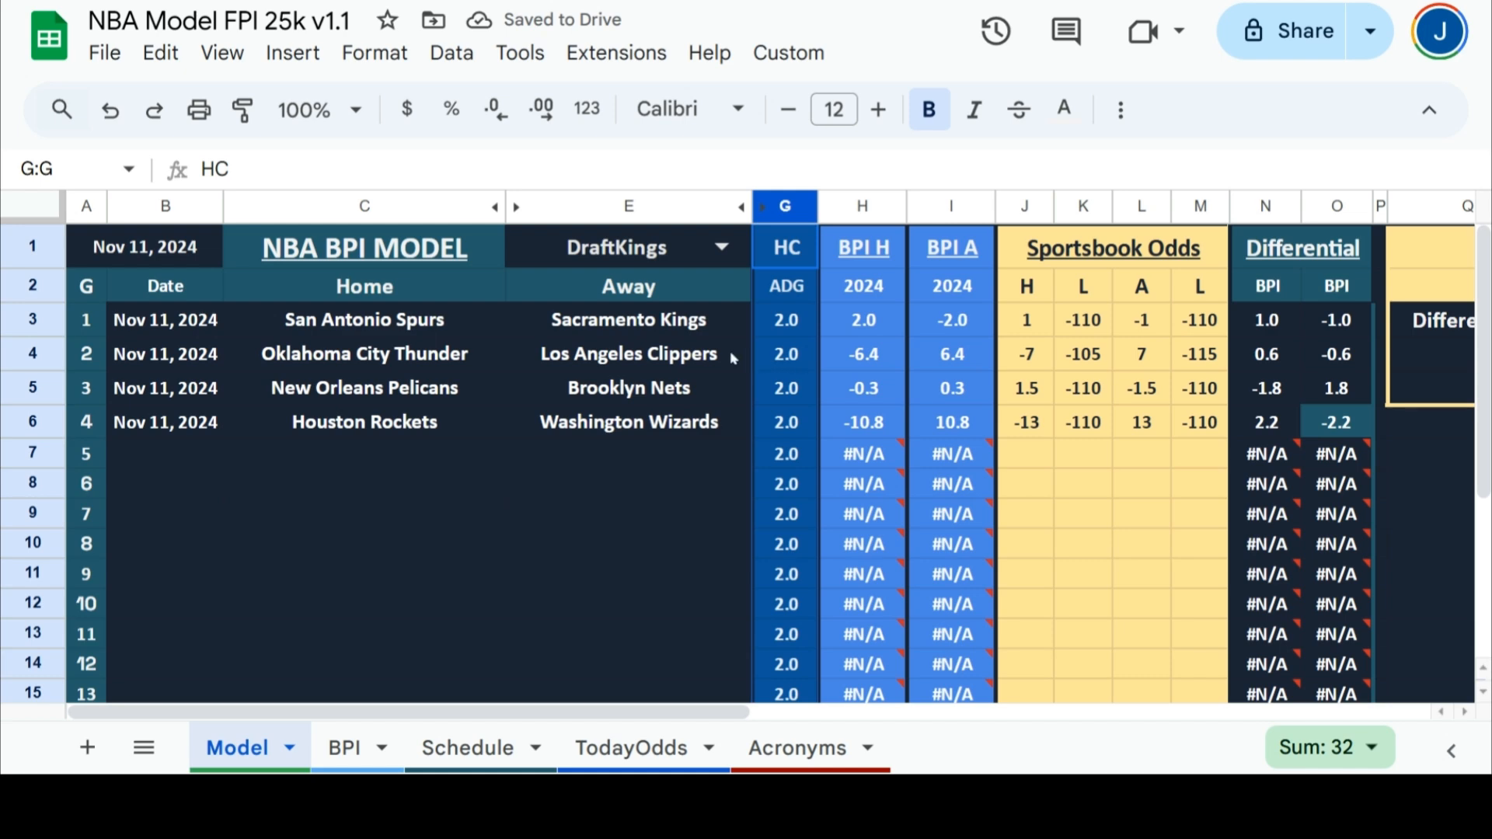
{"action": "left_click", "coordinate": [603, 462]}
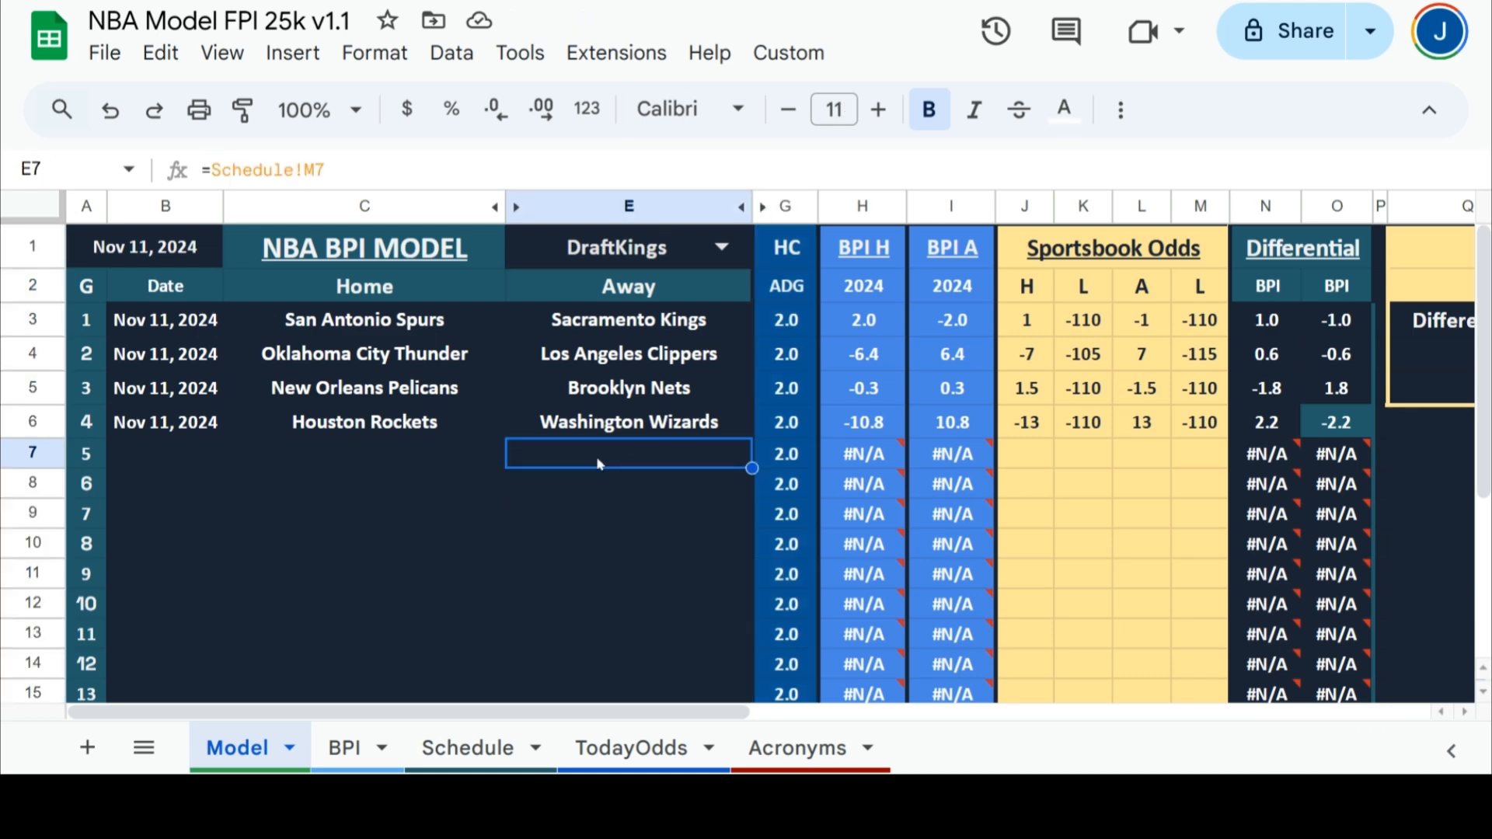
- Compare the projected home spreads in H3:H6 with the sportsbook home spreads in J3:J6, game by game
{"action": "left_click", "coordinate": [1038, 325]}
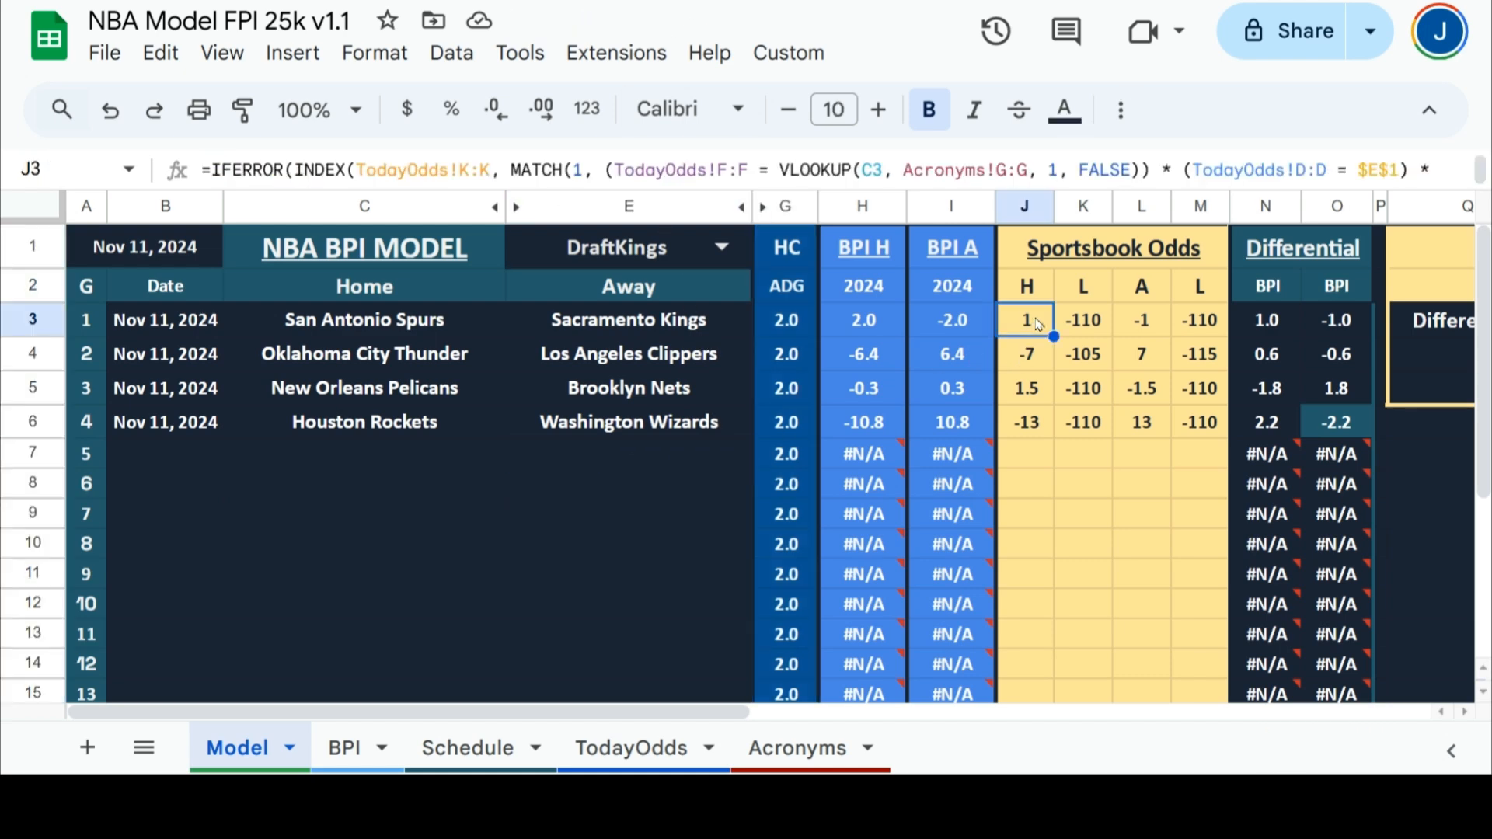
{"action": "left_click", "coordinate": [891, 333]}
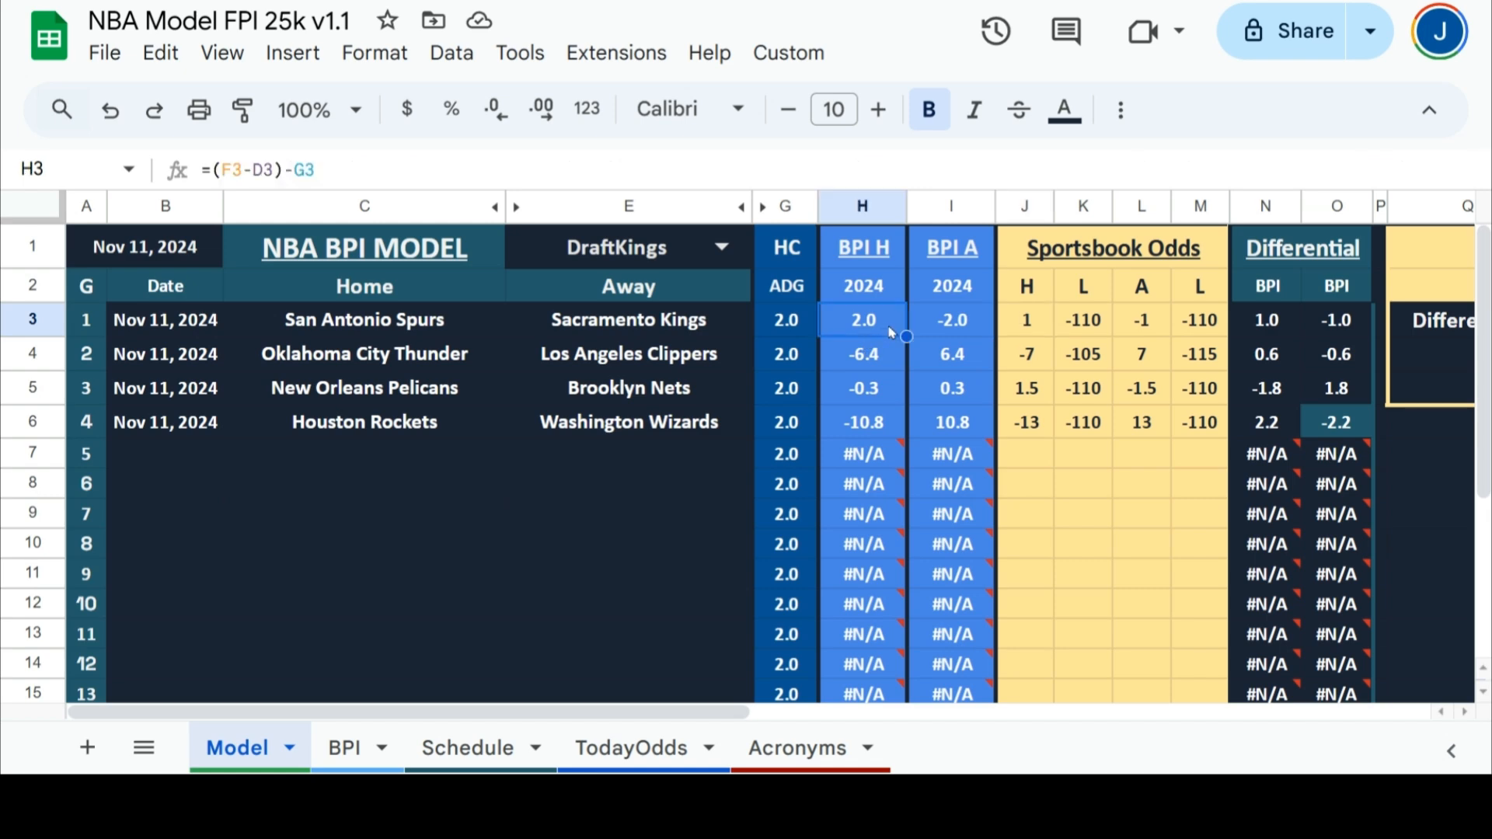
{"action": "left_click", "coordinate": [1017, 327]}
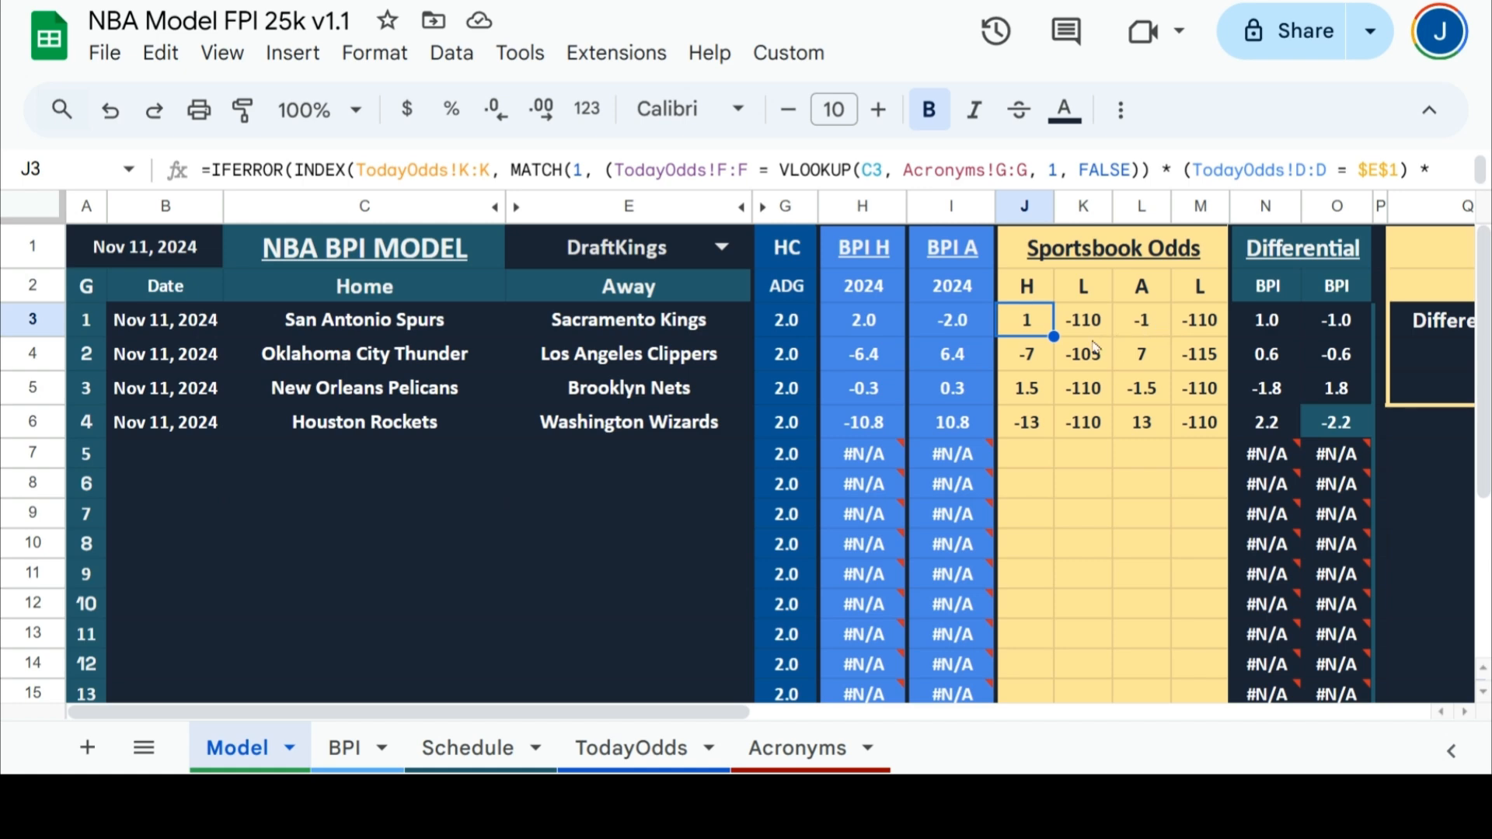
{"action": "left_click", "coordinate": [865, 357]}
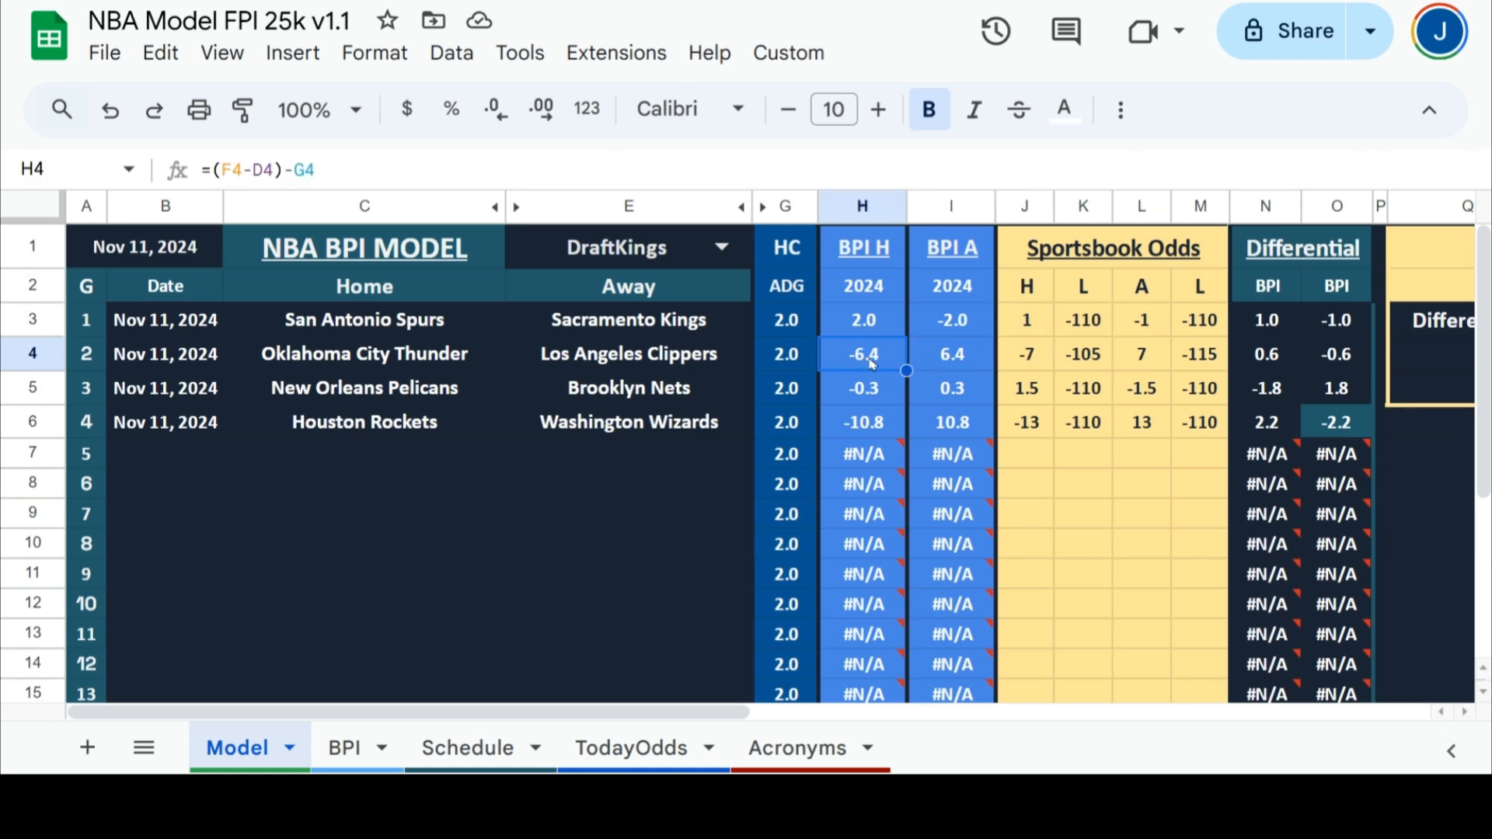
{"action": "left_click", "coordinate": [1028, 355]}
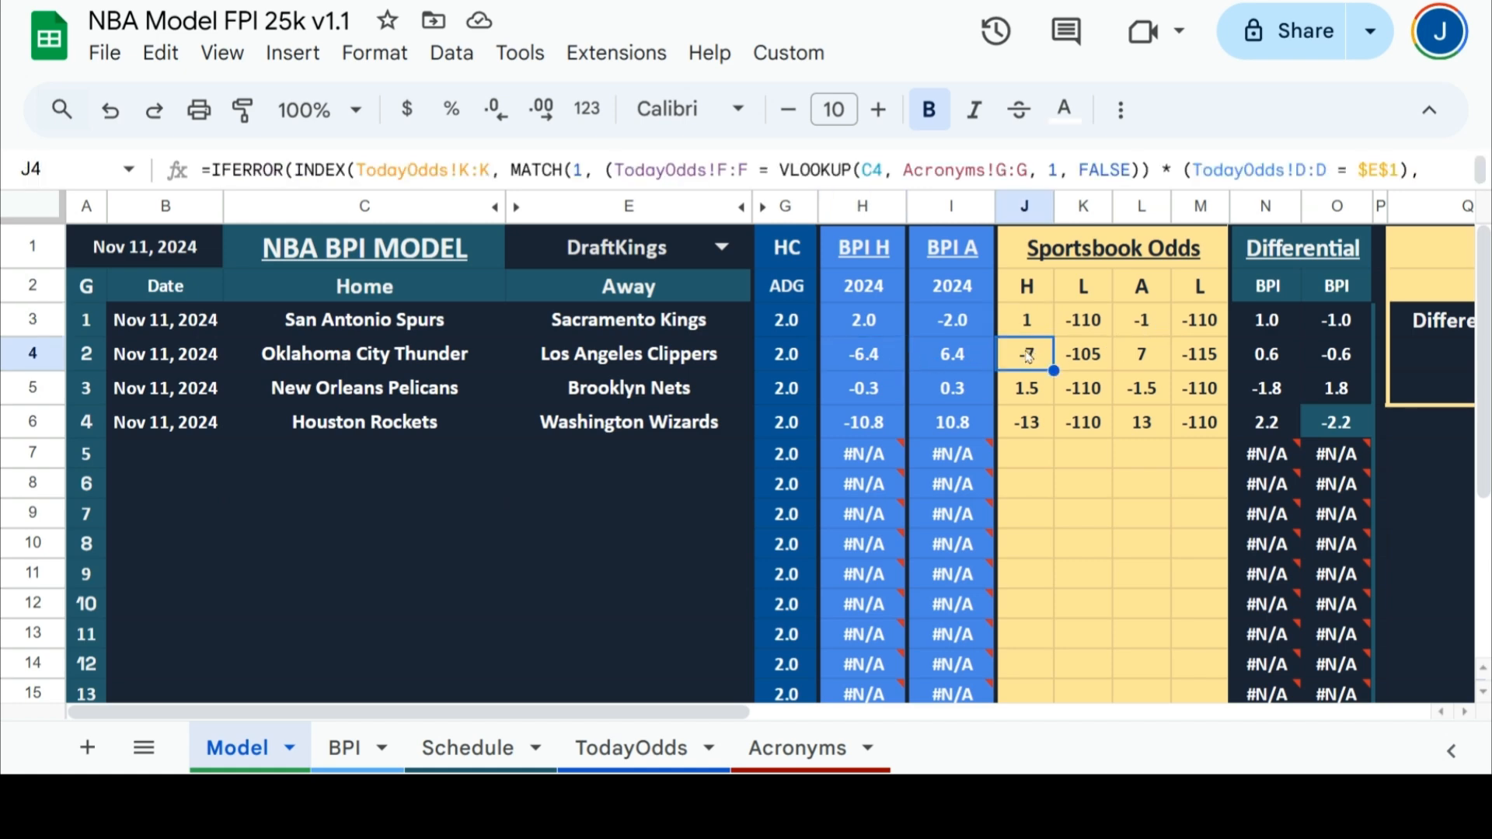
{"action": "left_click", "coordinate": [869, 398]}
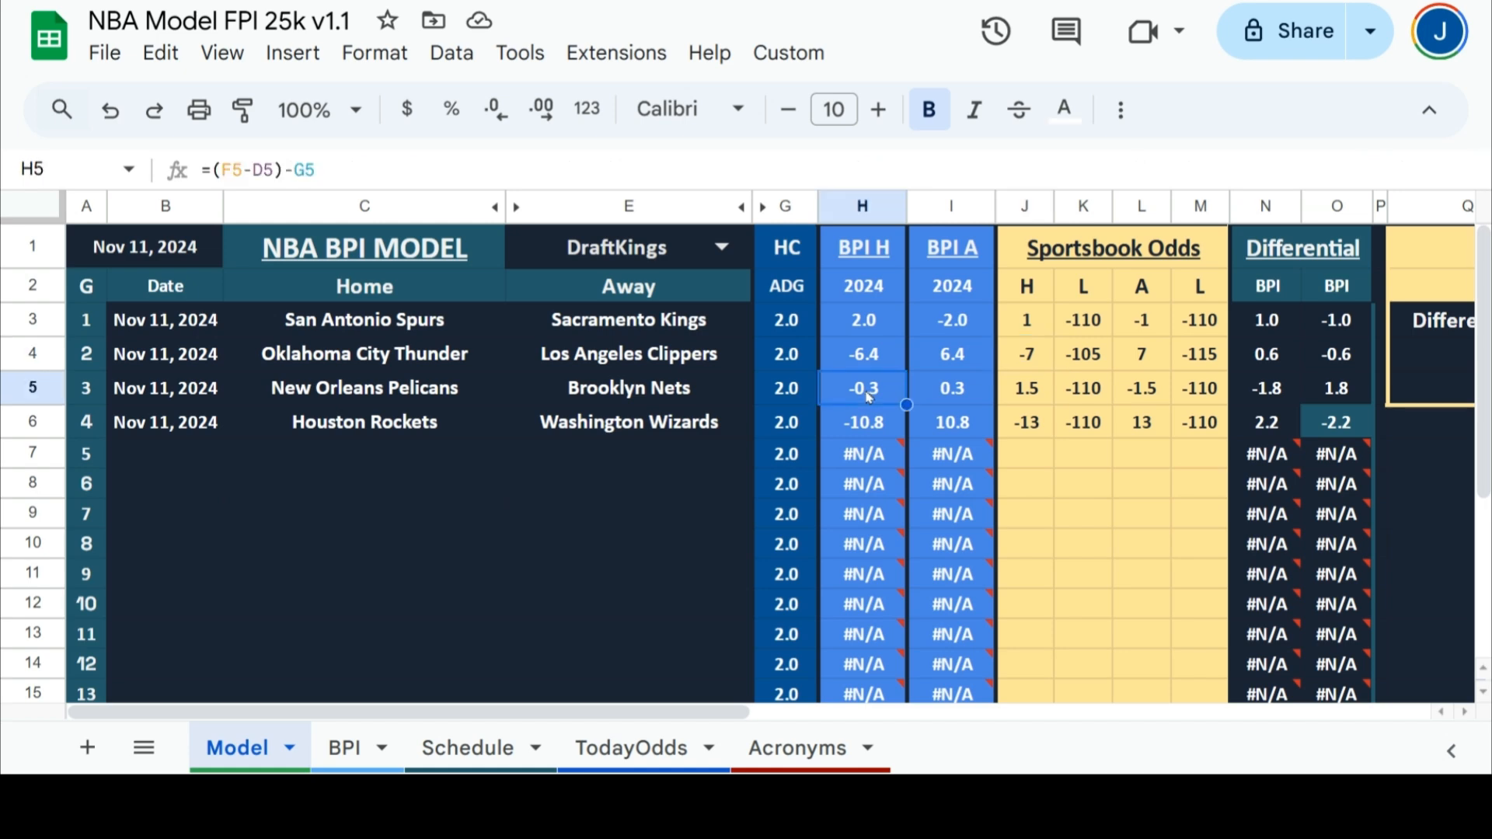
{"action": "left_click", "coordinate": [1031, 388]}
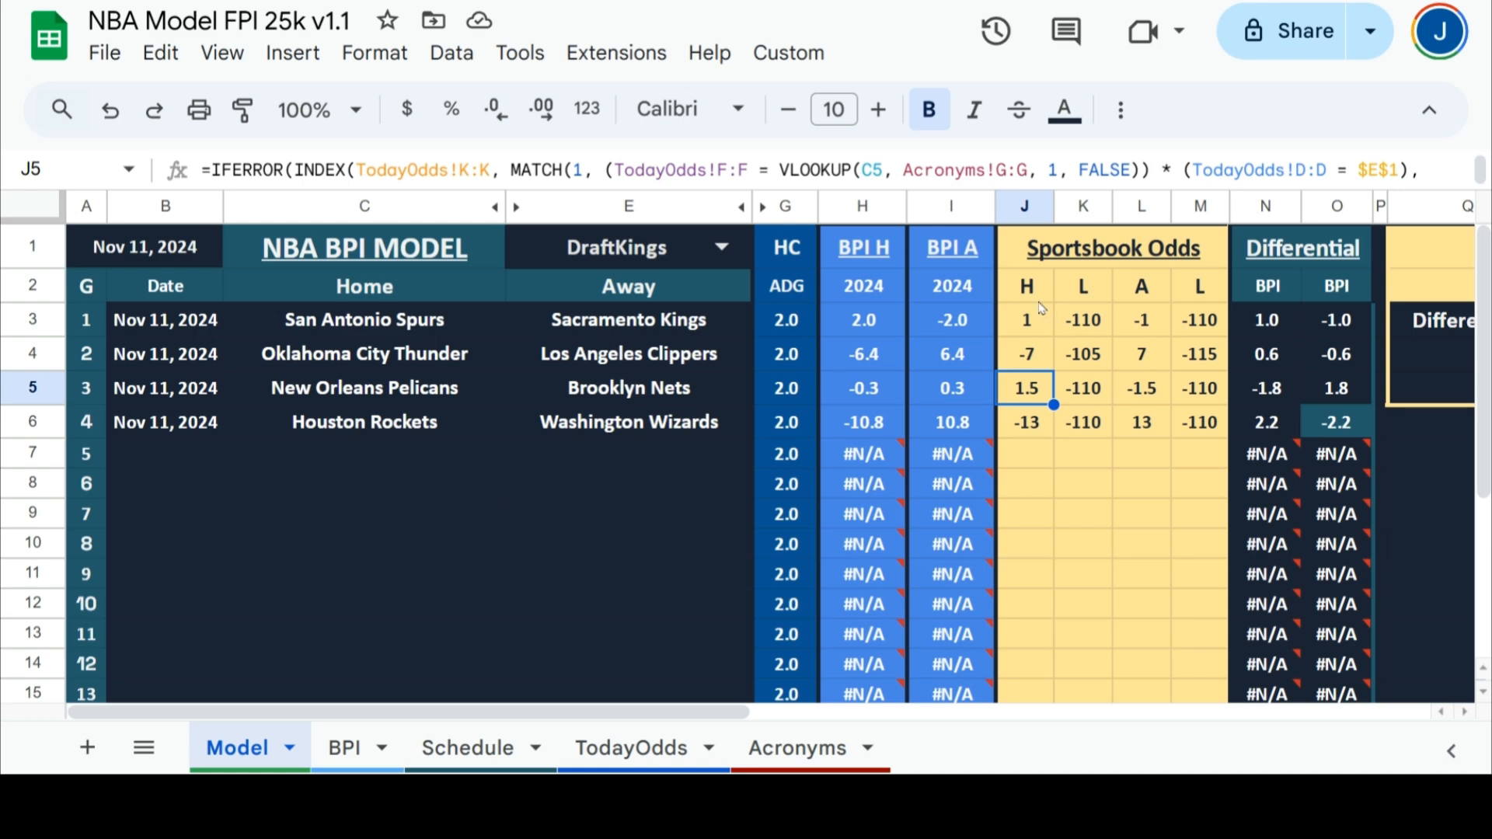
{"action": "left_click", "coordinate": [1023, 423]}
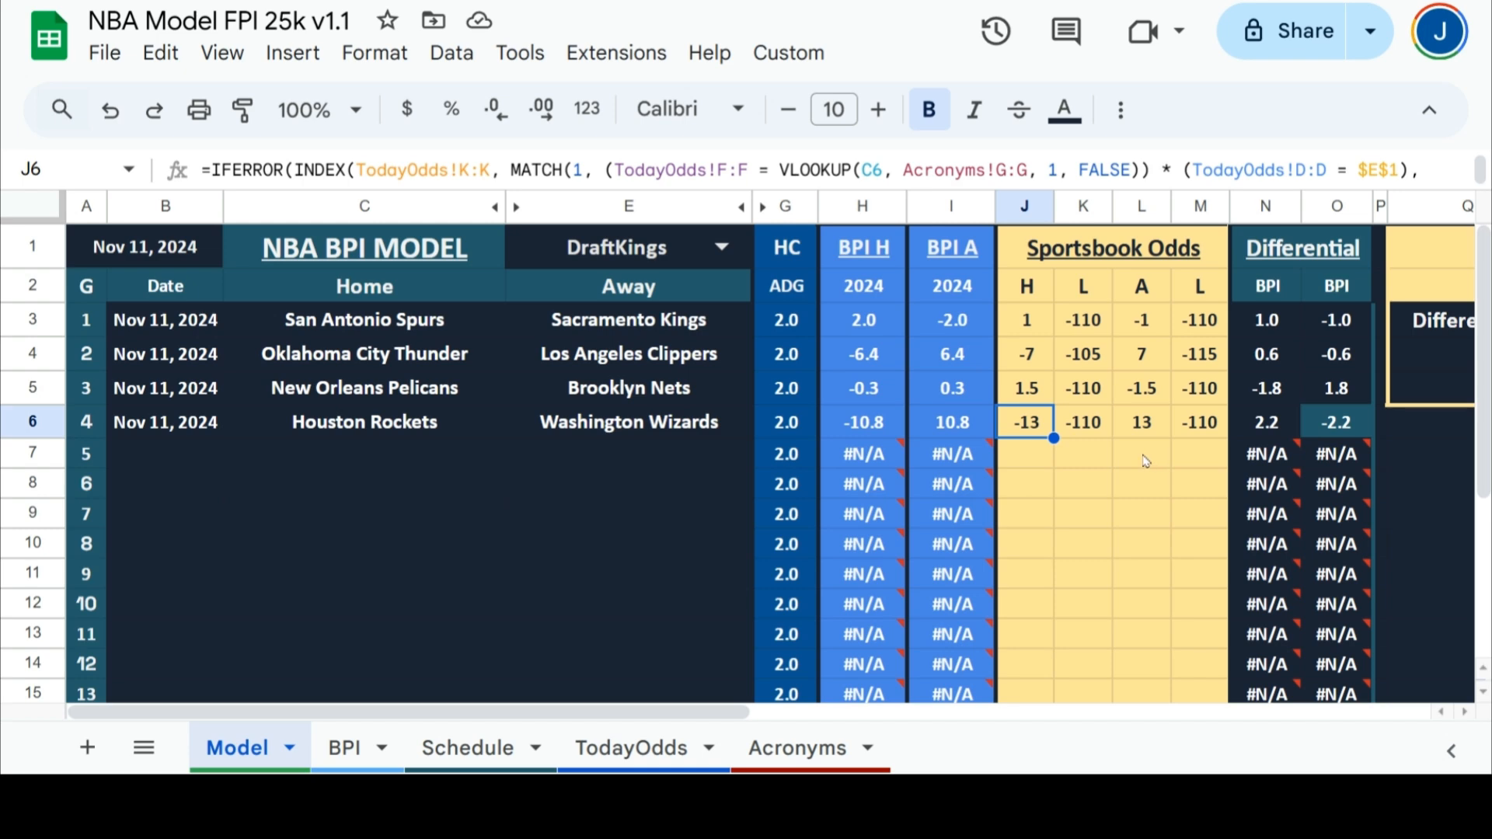
{"action": "left_click", "coordinate": [888, 433]}
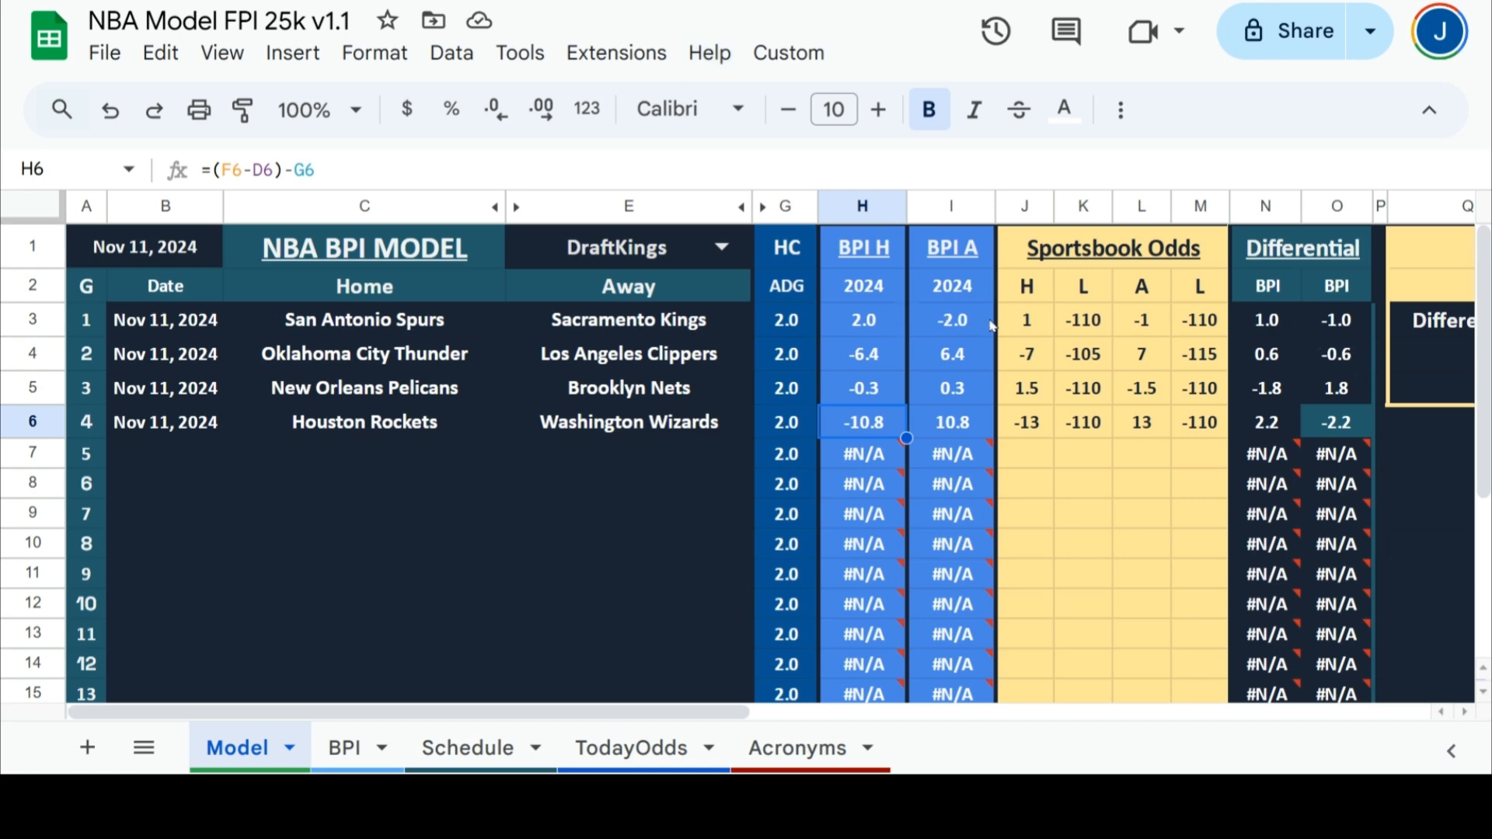
{"action": "left_click", "coordinate": [1052, 329]}
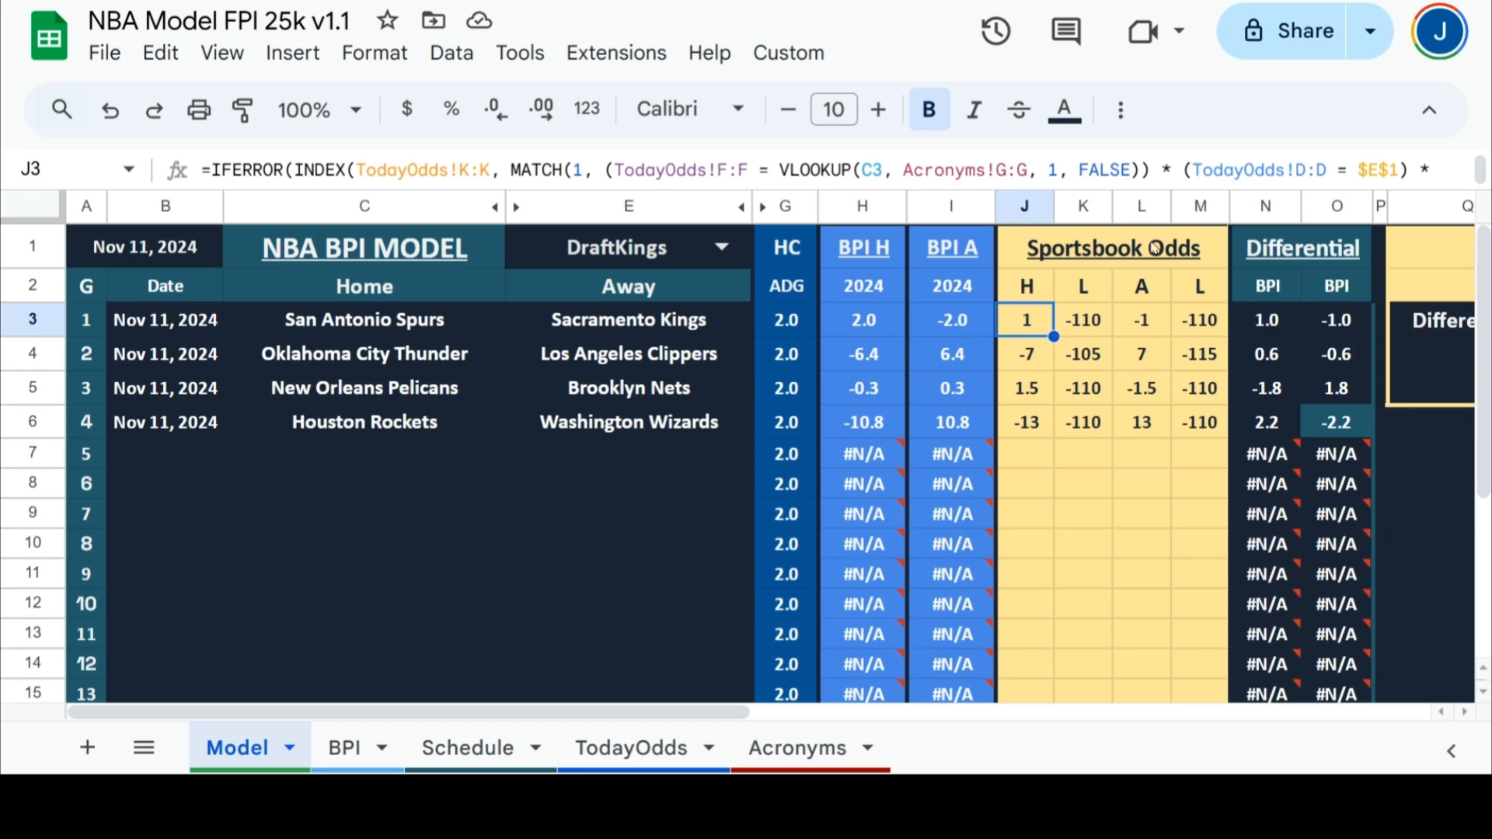
- Examine the home differential formula in N3 and the Differential threshold in R3 of the Parameters table
{"action": "left_click", "coordinate": [1274, 334]}
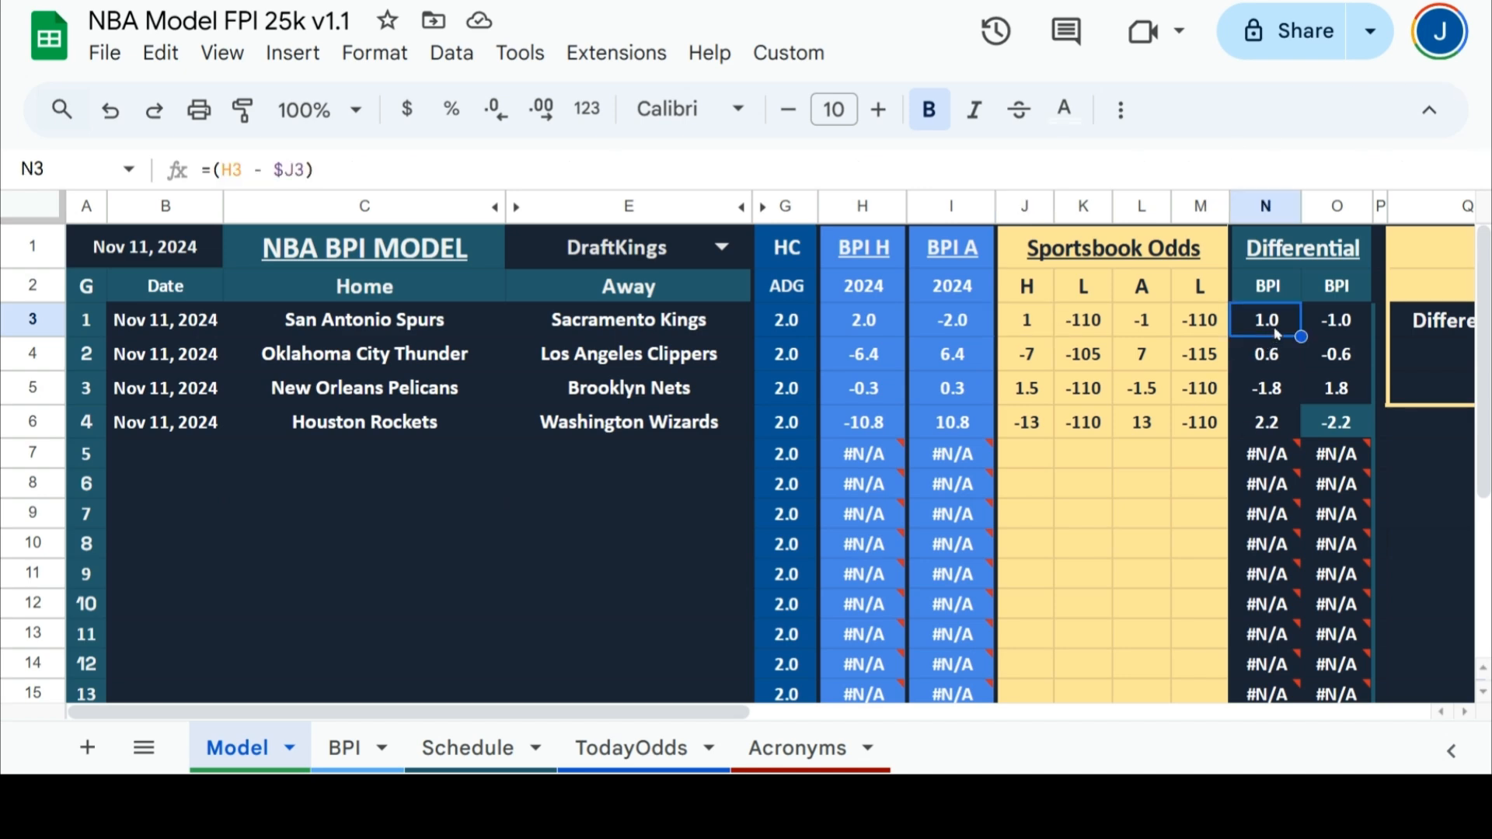
{"action": "left_click", "coordinate": [1364, 712]}
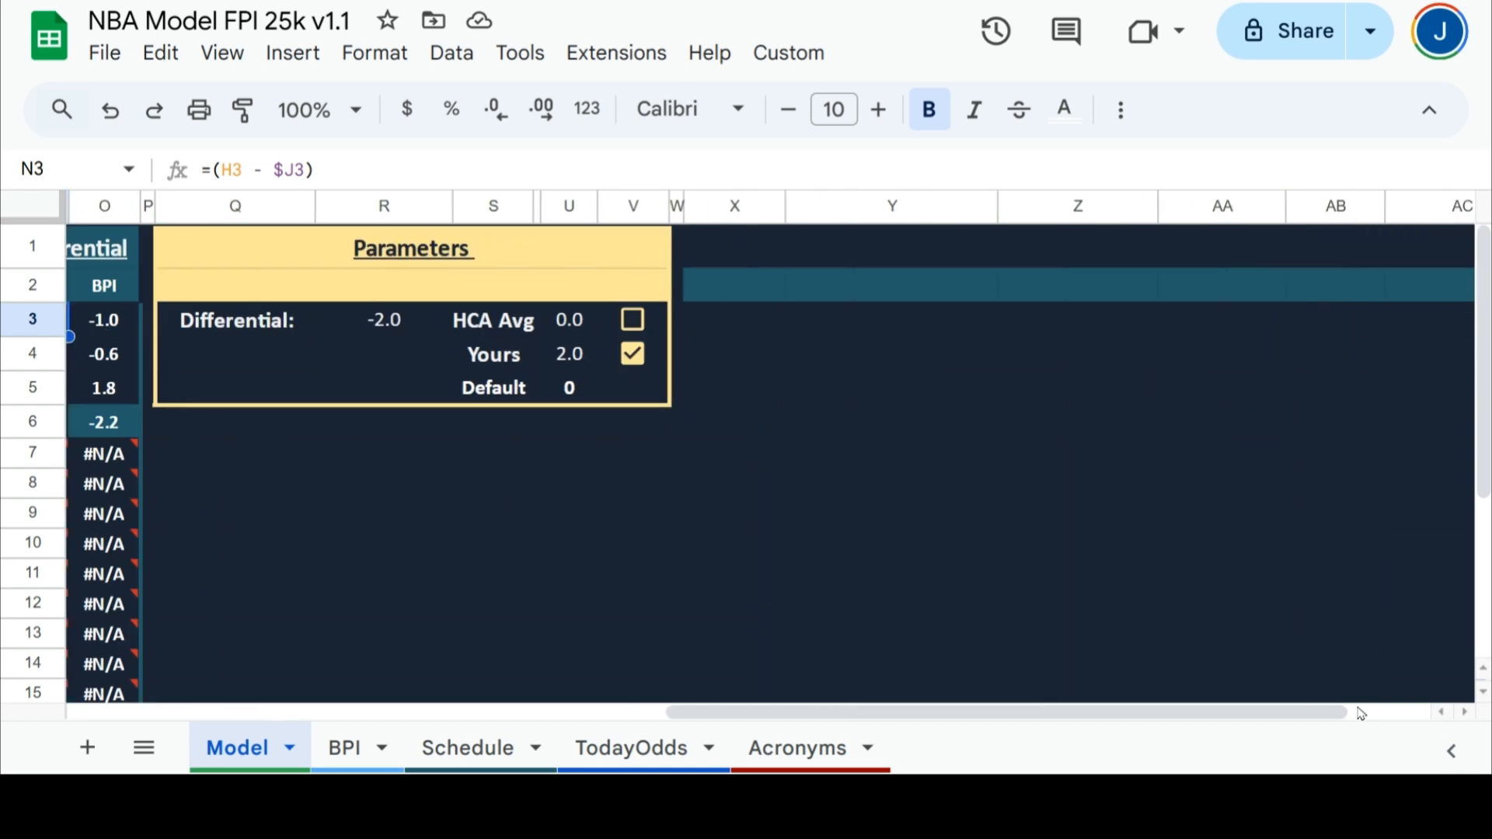
{"action": "left_click", "coordinate": [399, 326]}
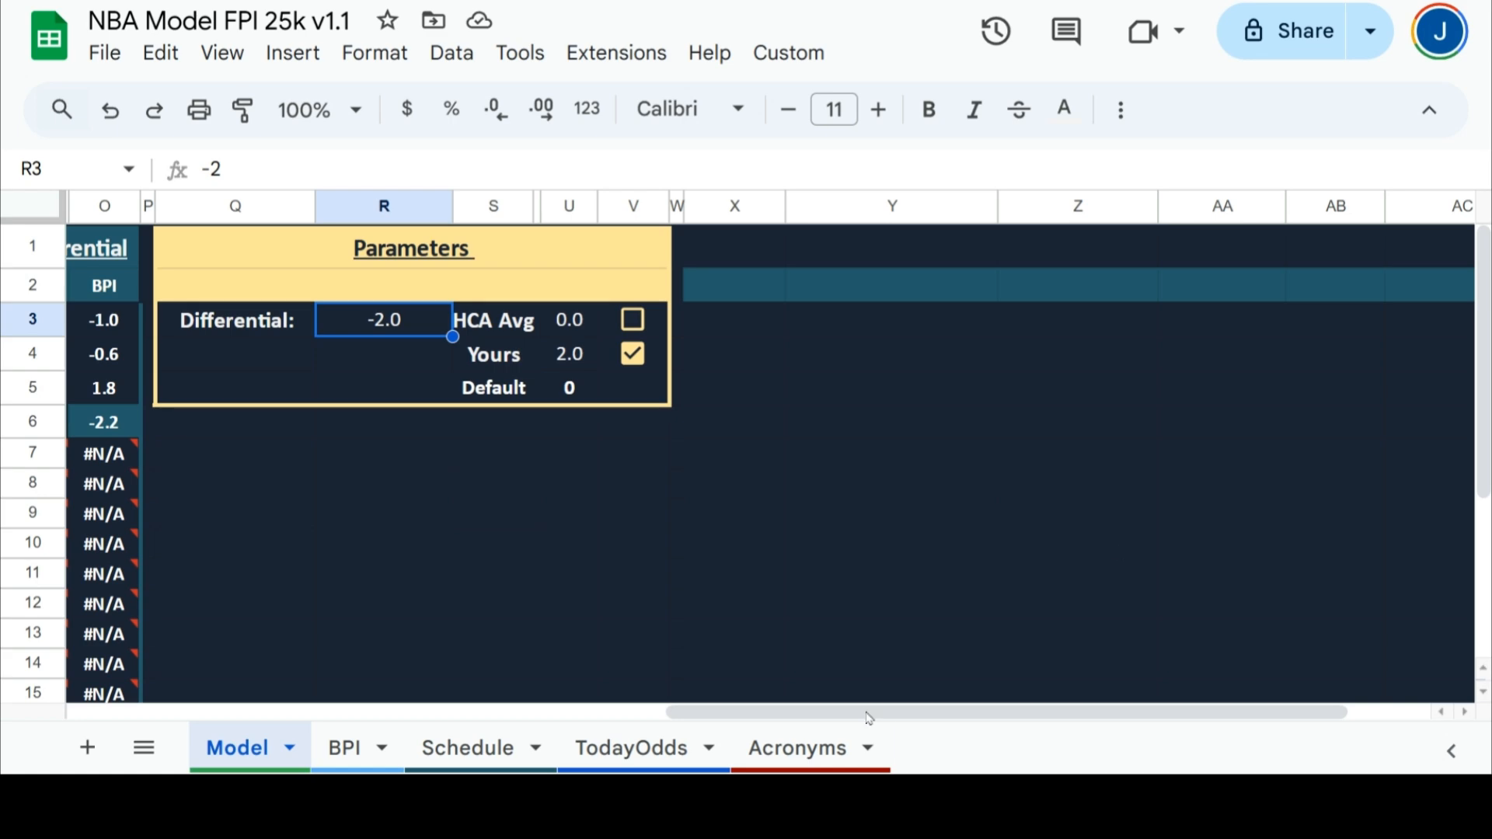
- Inspect the highlighted away differential in O6 and the home differentials in N3 and N5
{"action": "left_click", "coordinate": [659, 712]}
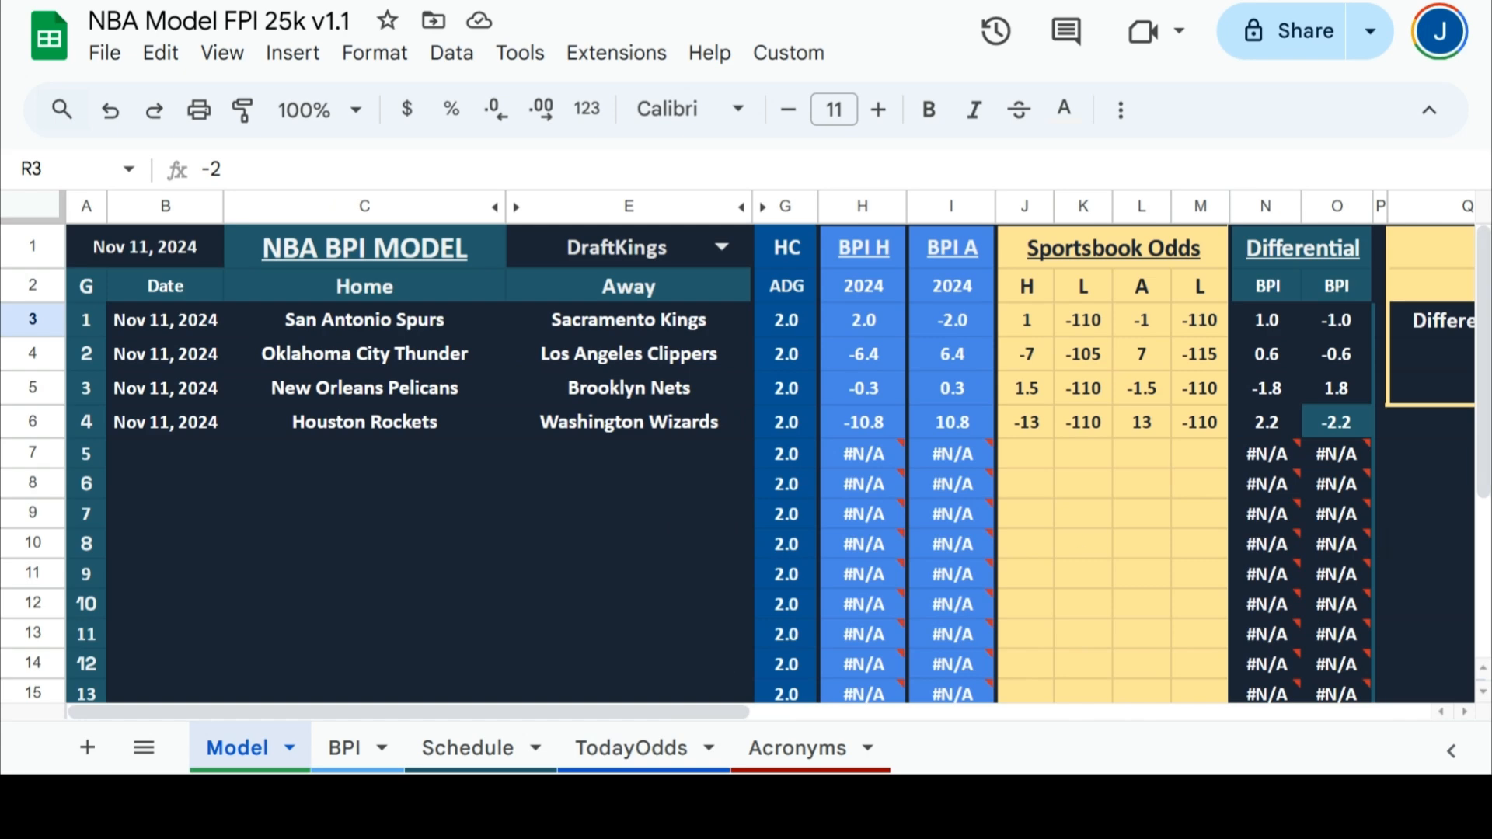
{"action": "left_click", "coordinate": [1340, 429]}
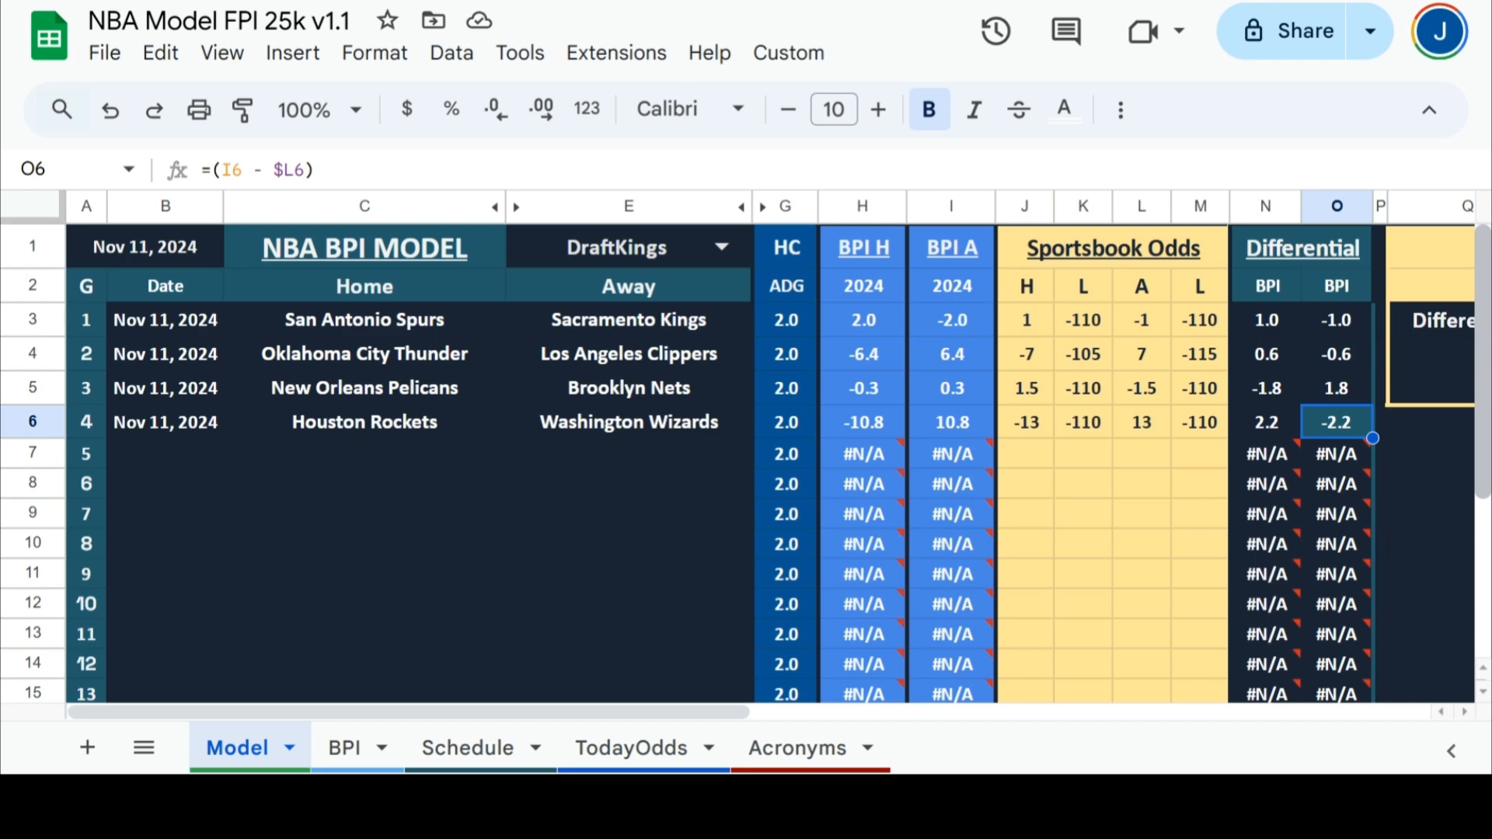
{"action": "left_click", "coordinate": [1285, 325]}
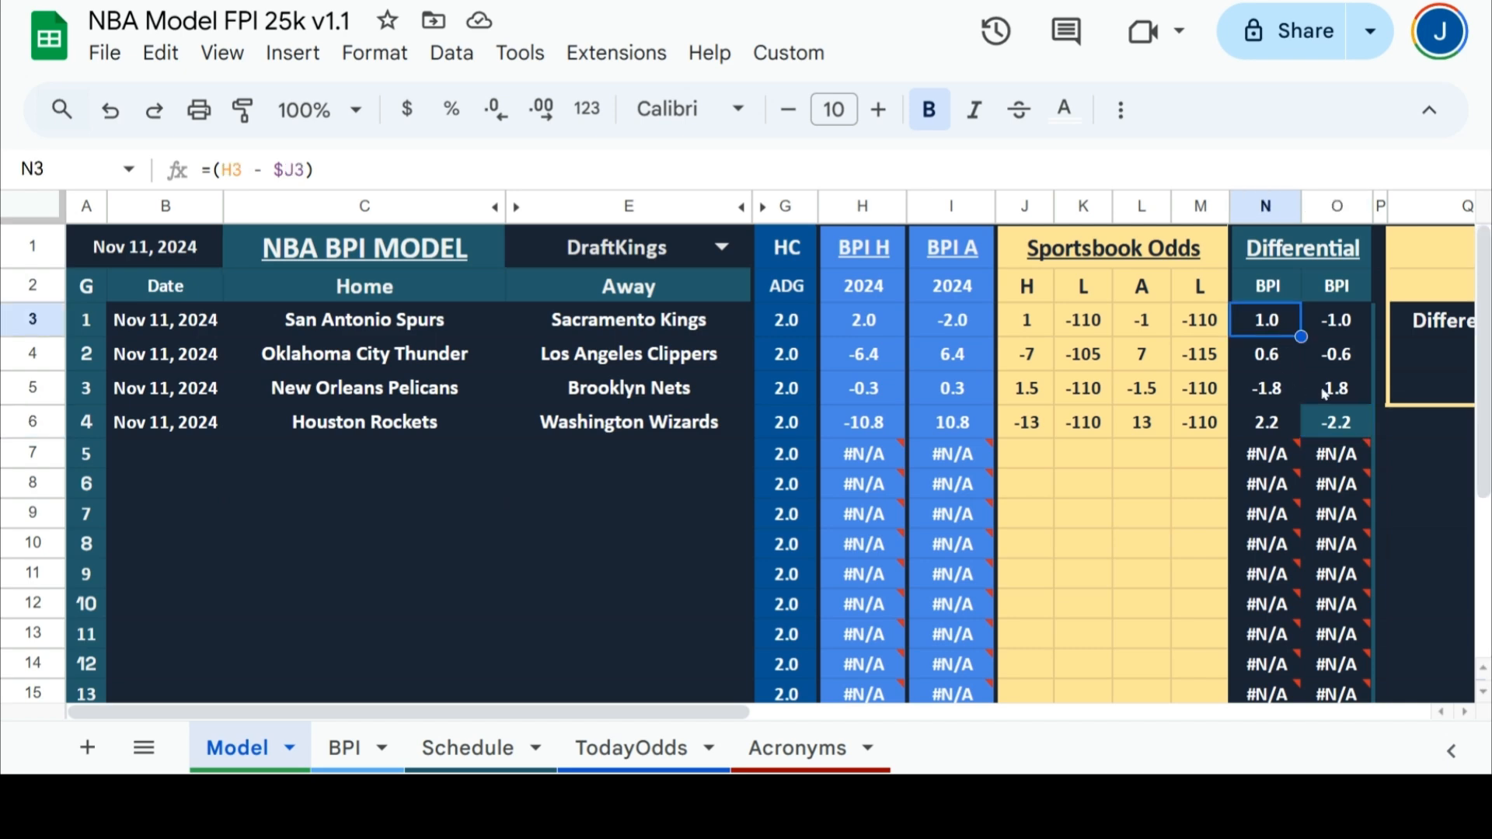
{"action": "left_click", "coordinate": [1281, 391]}
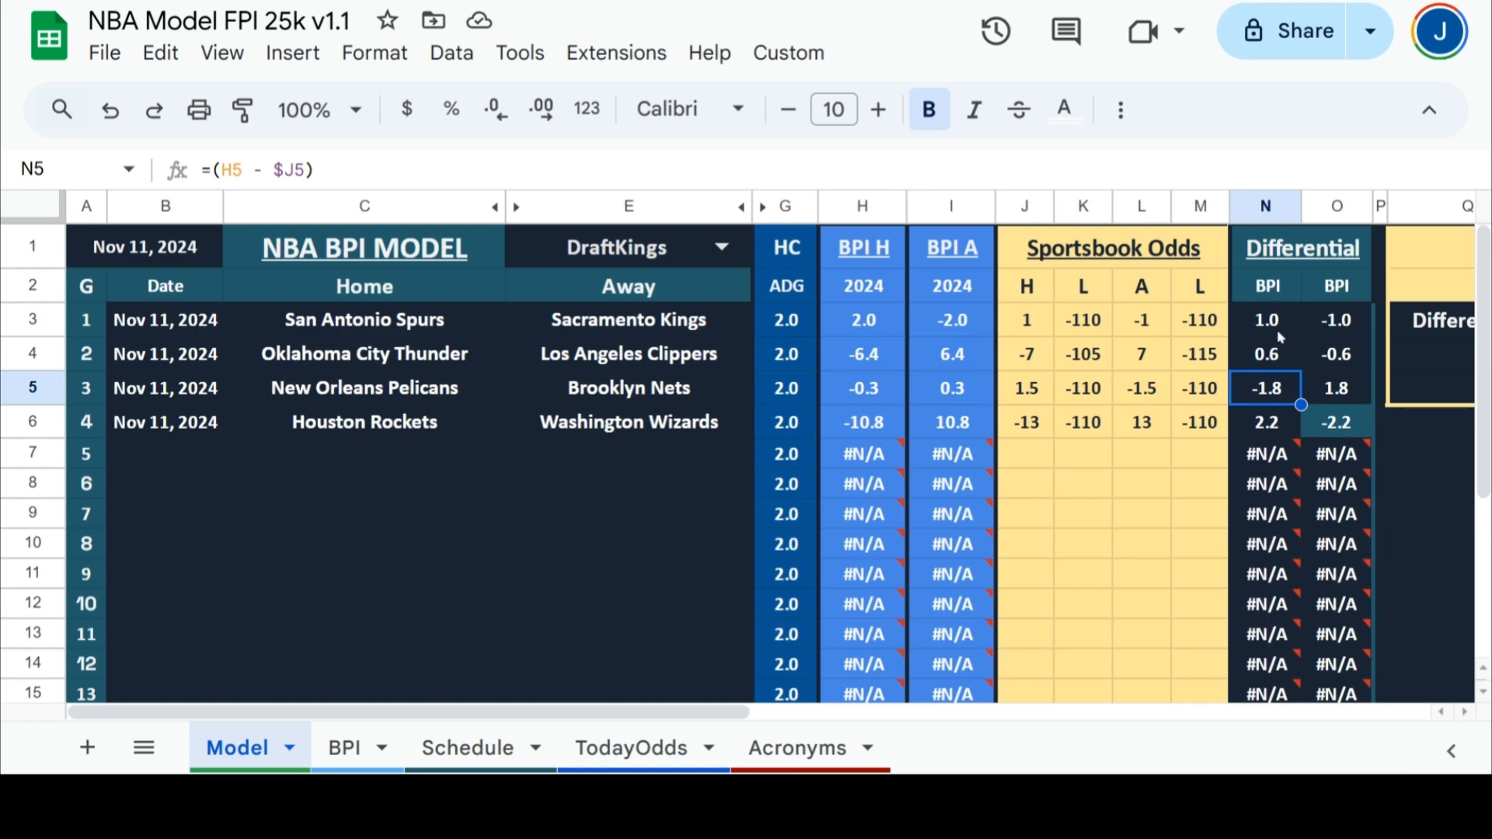
- Turn off the Yours home-court value in V4 of the Parameters table so the model uses the default home-court adjustment
{"action": "left_click", "coordinate": [1284, 356]}
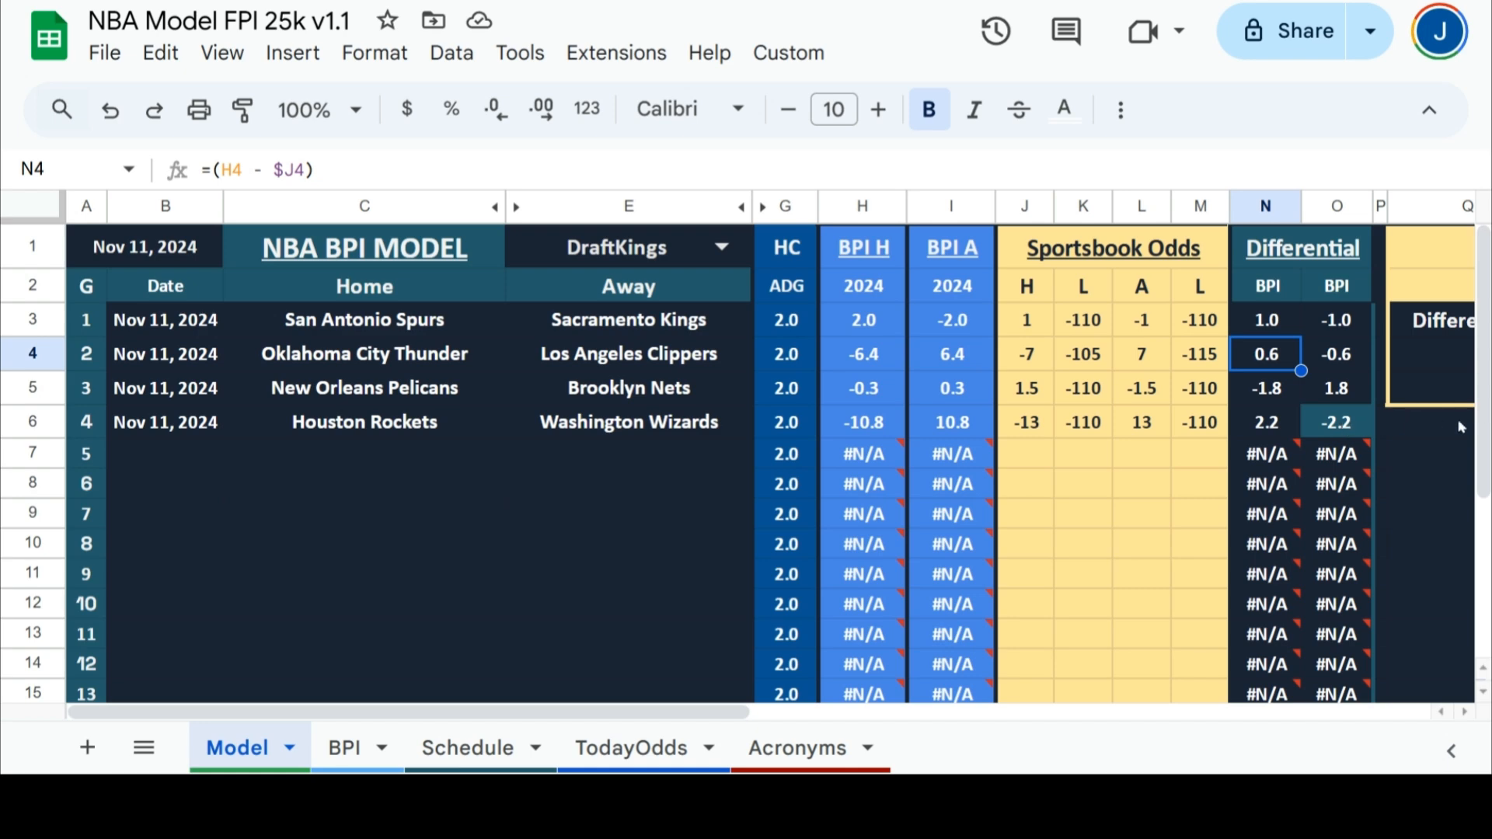
{"action": "left_click", "coordinate": [1341, 427]}
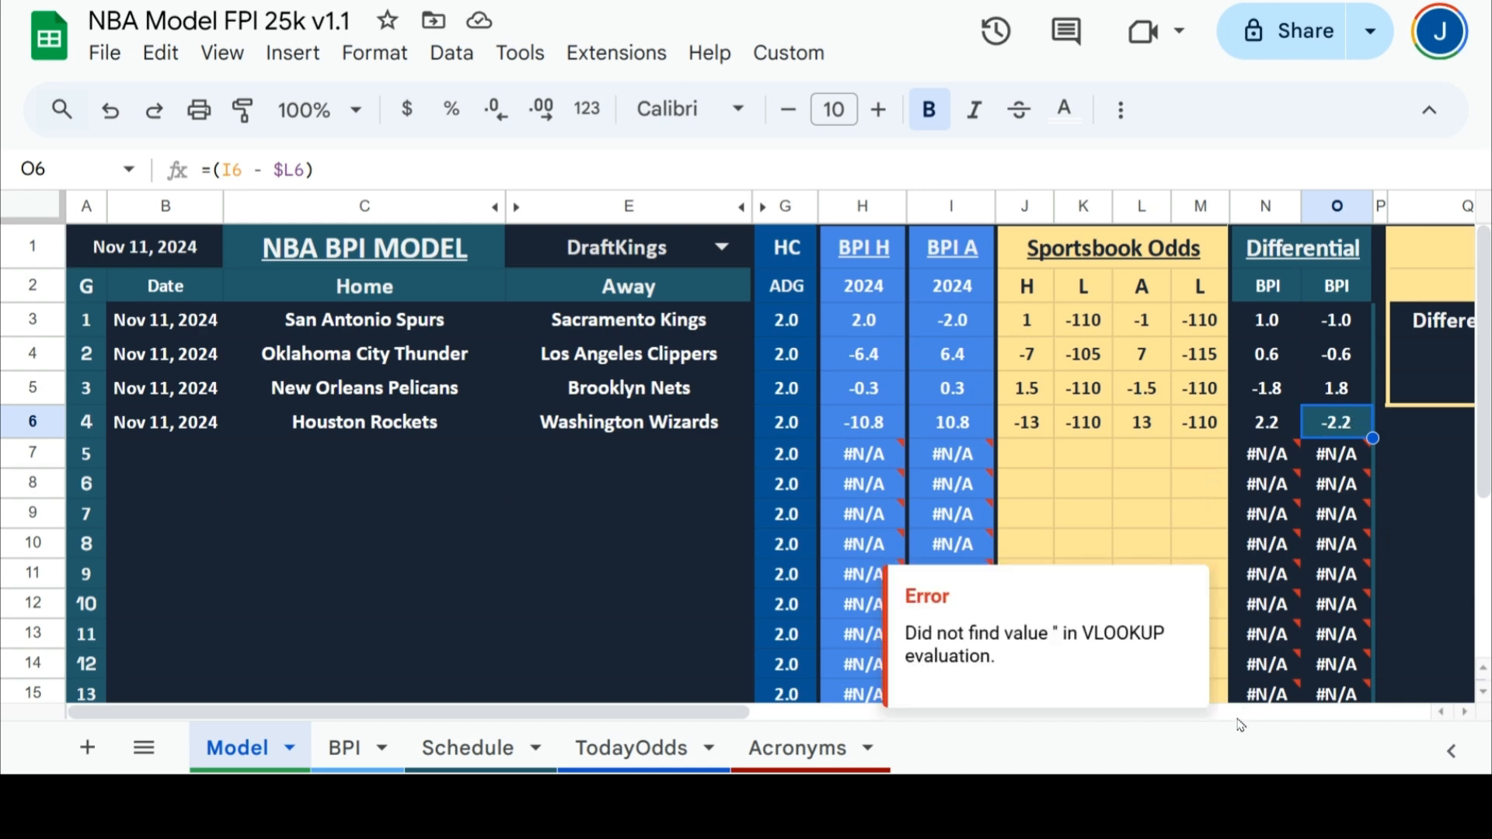
{"action": "scroll", "coordinate": [1237, 719], "scroll_direction": "right", "scroll_amount": 10}
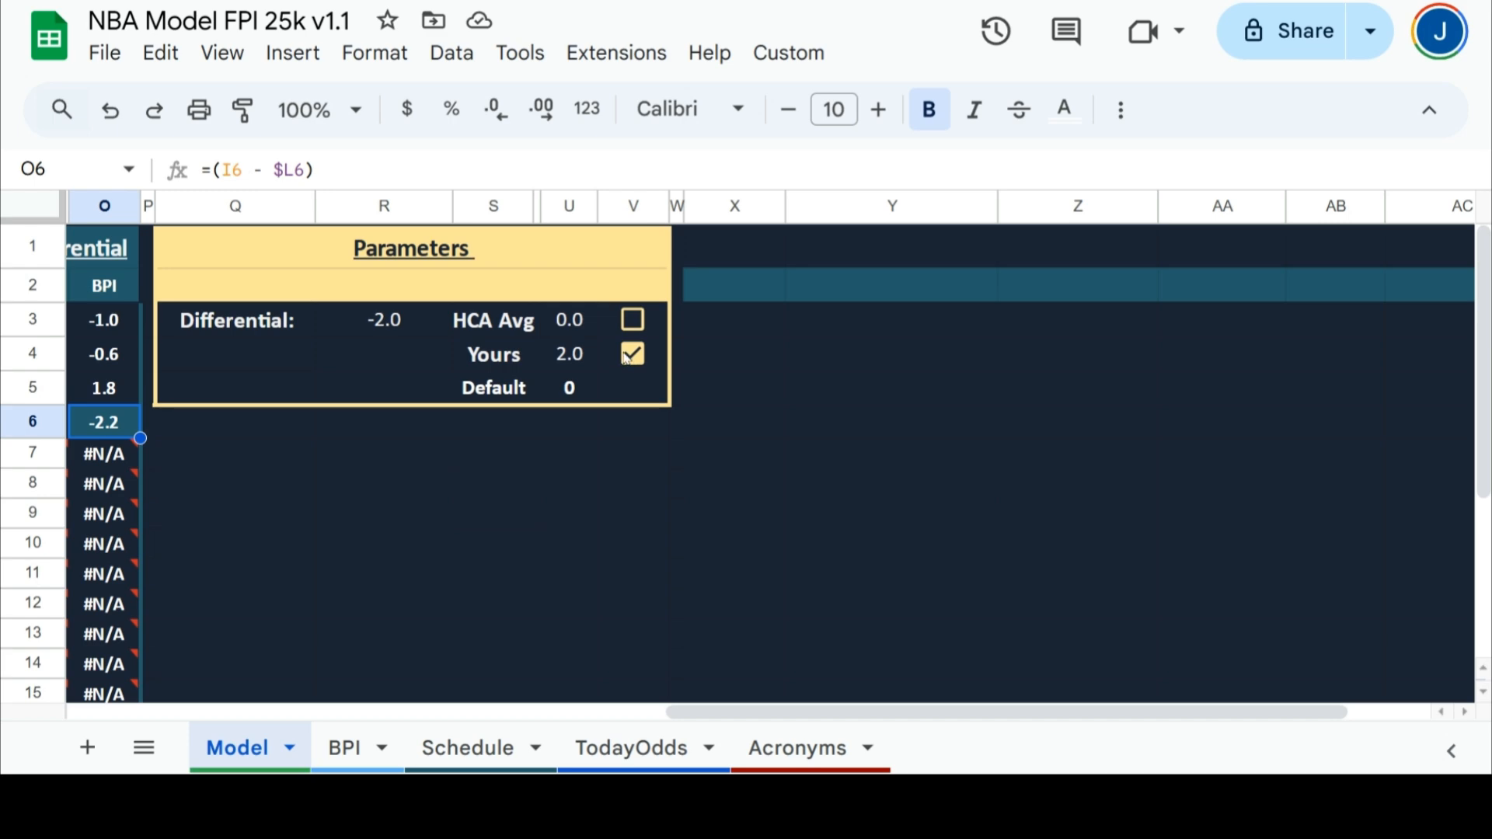
{"action": "left_click", "coordinate": [634, 355]}
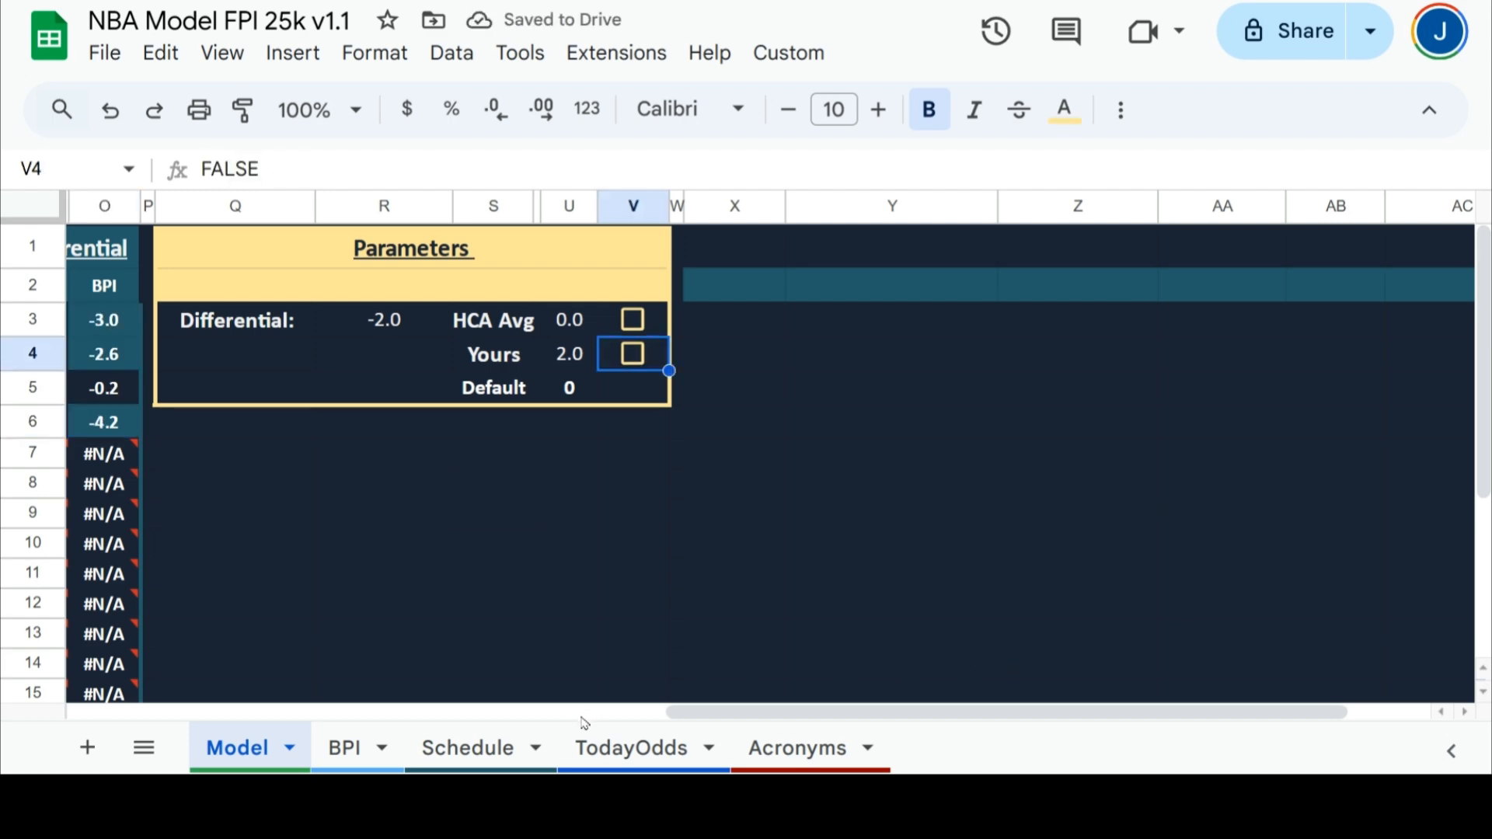
{"action": "scroll", "coordinate": [647, 659], "scroll_direction": "left", "scroll_amount": 10}
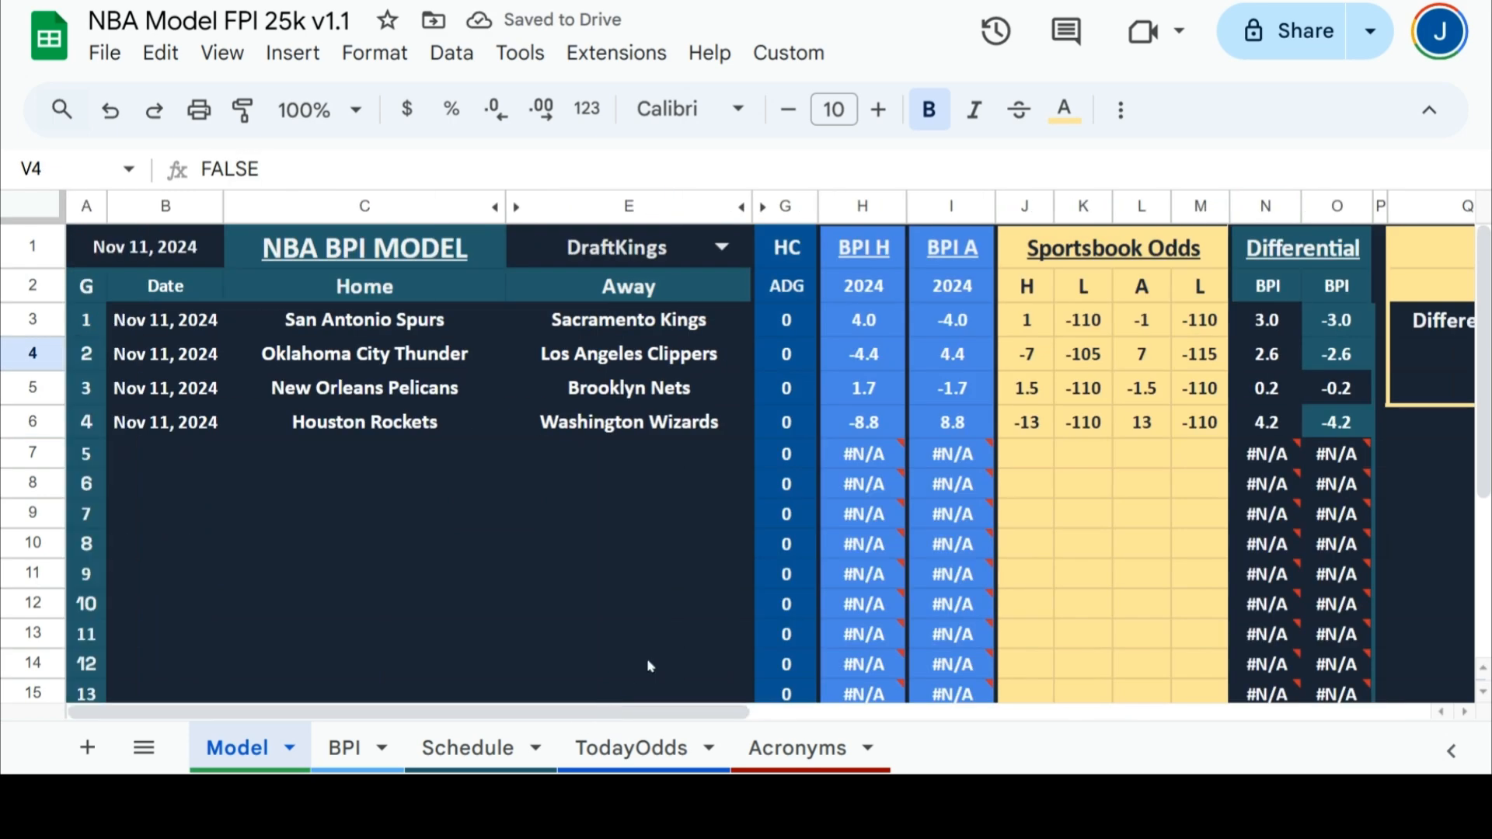
- Examine the highlighted away differentials in O3, O4 and O6 and compare O4 with the home differential in N4
{"action": "left_click", "coordinate": [1348, 330]}
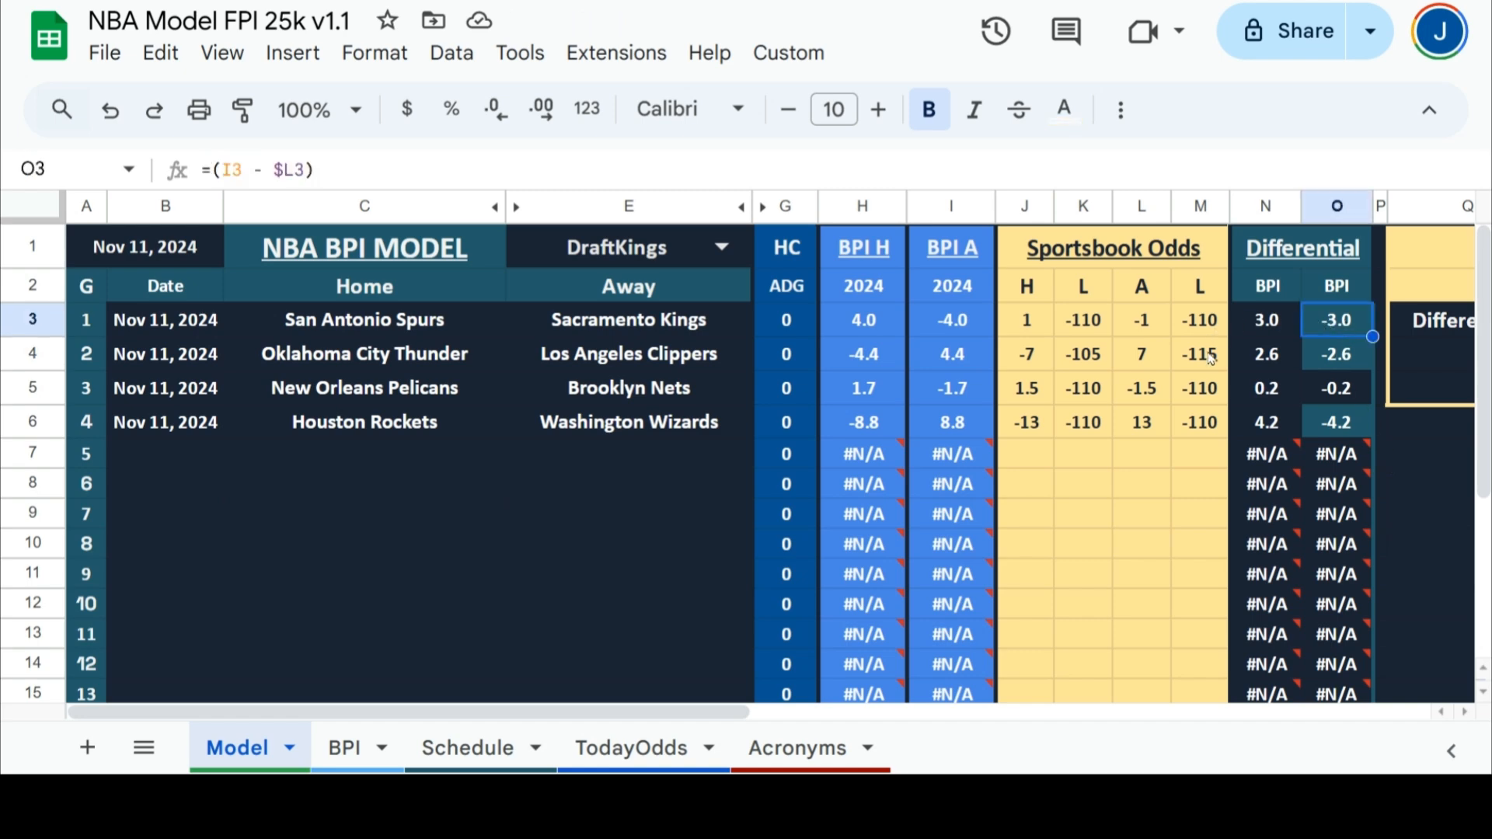
{"action": "left_click", "coordinate": [1338, 359]}
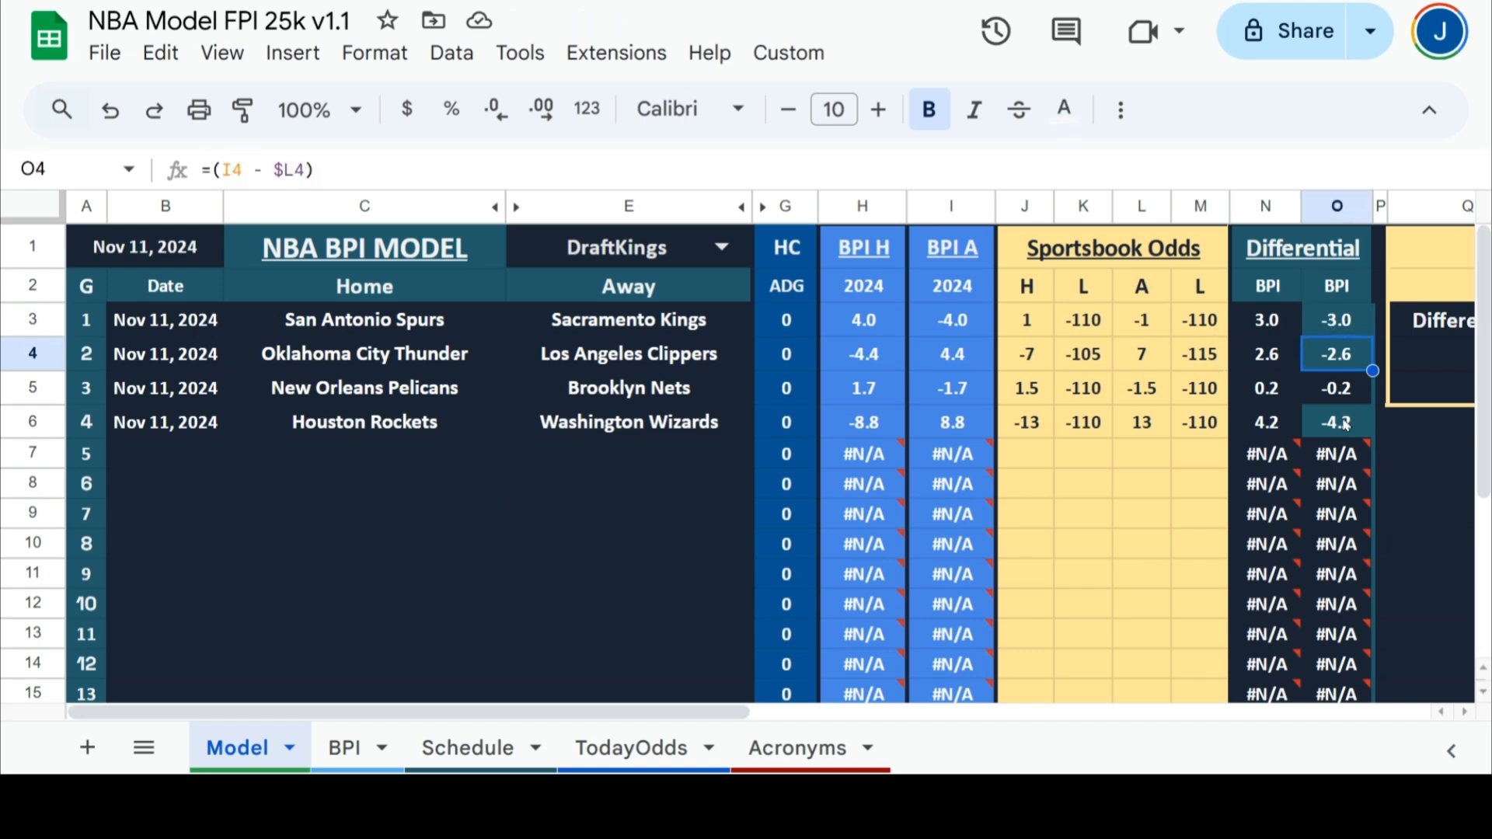
{"action": "left_click", "coordinate": [1353, 334]}
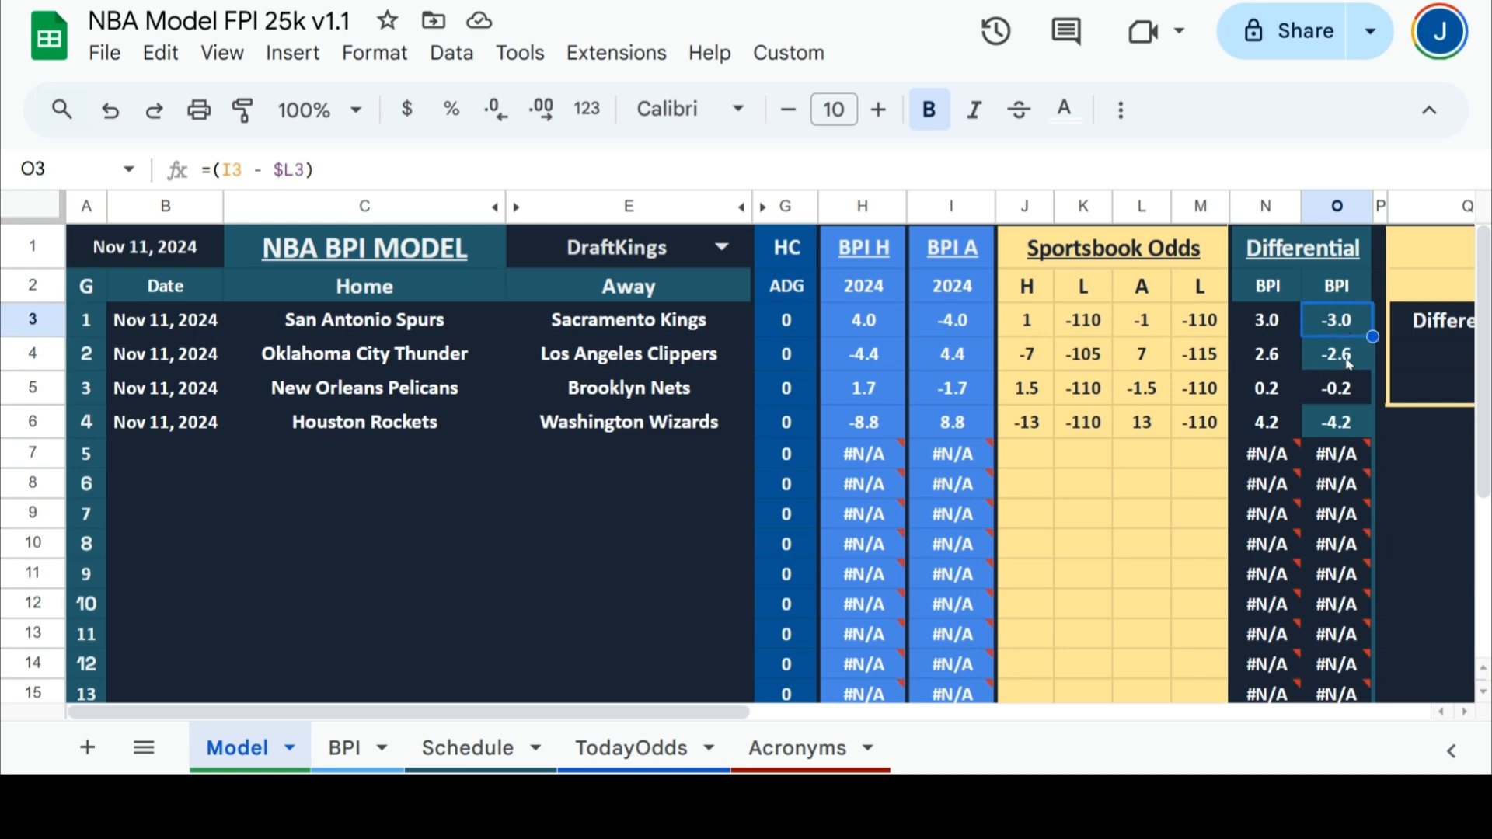
{"action": "left_click", "coordinate": [1349, 362]}
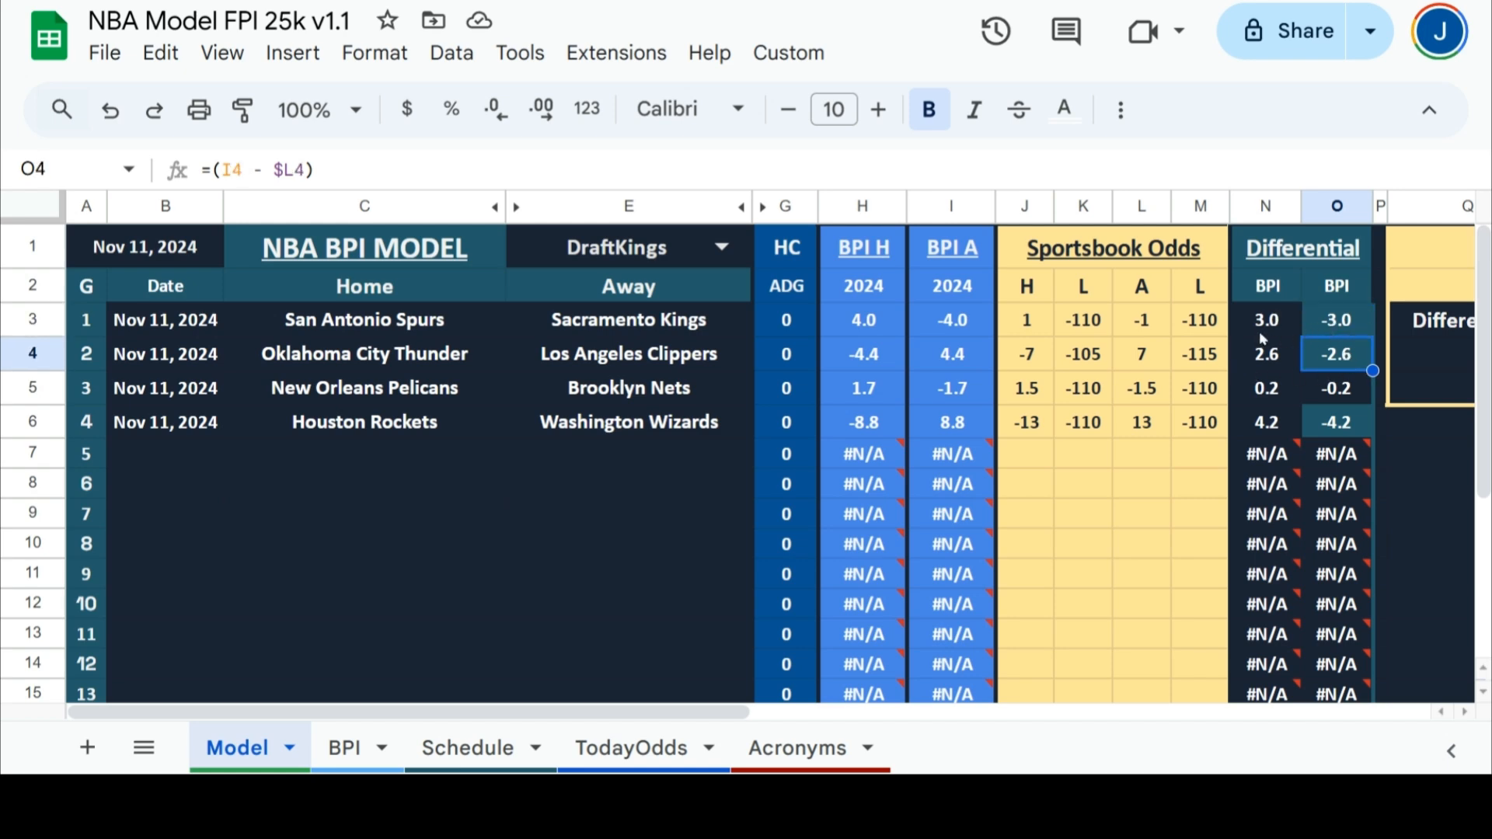
{"action": "left_click", "coordinate": [1338, 420]}
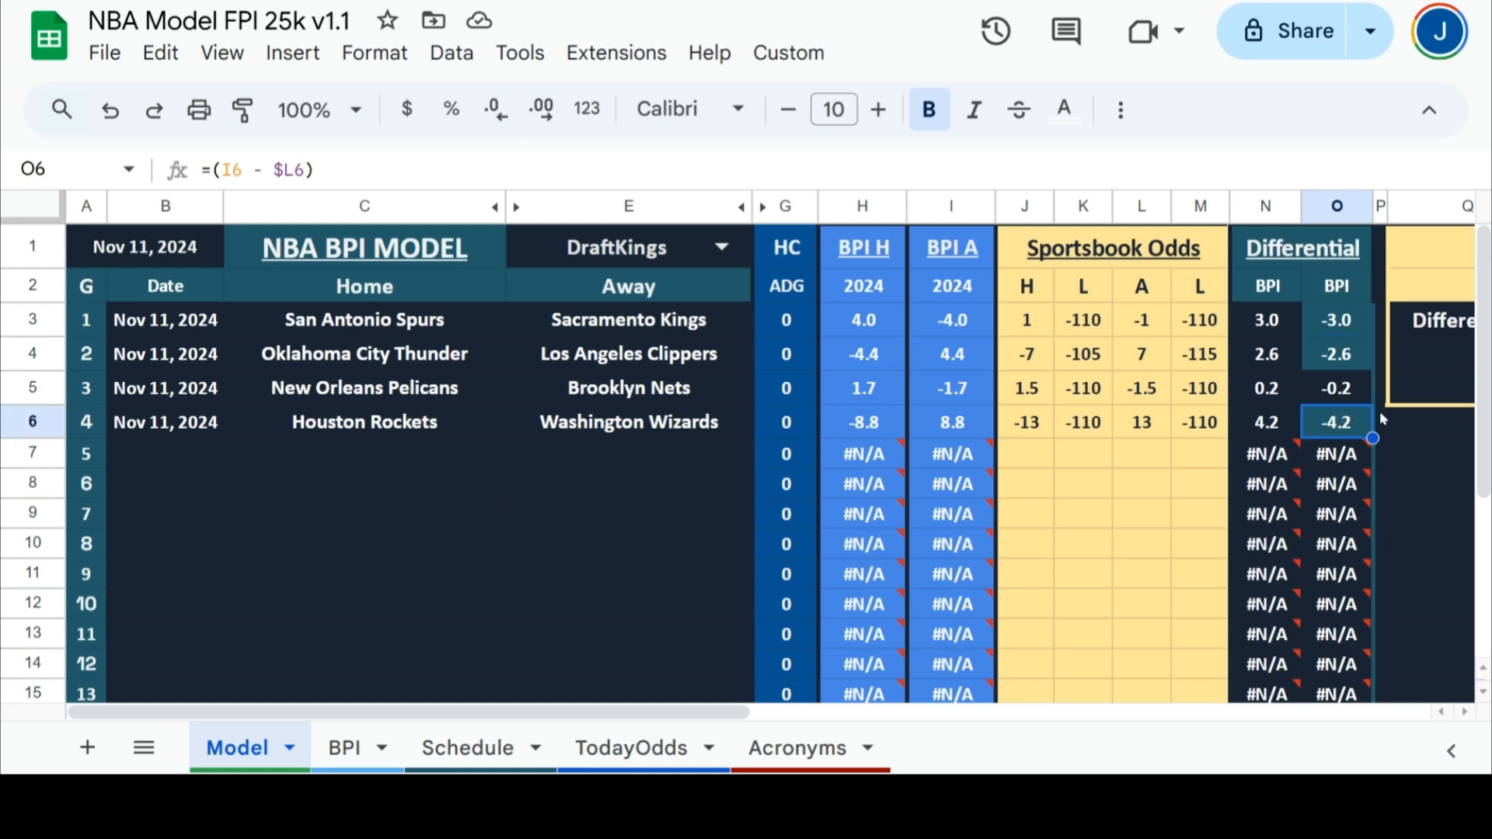
{"action": "left_click", "coordinate": [1319, 356]}
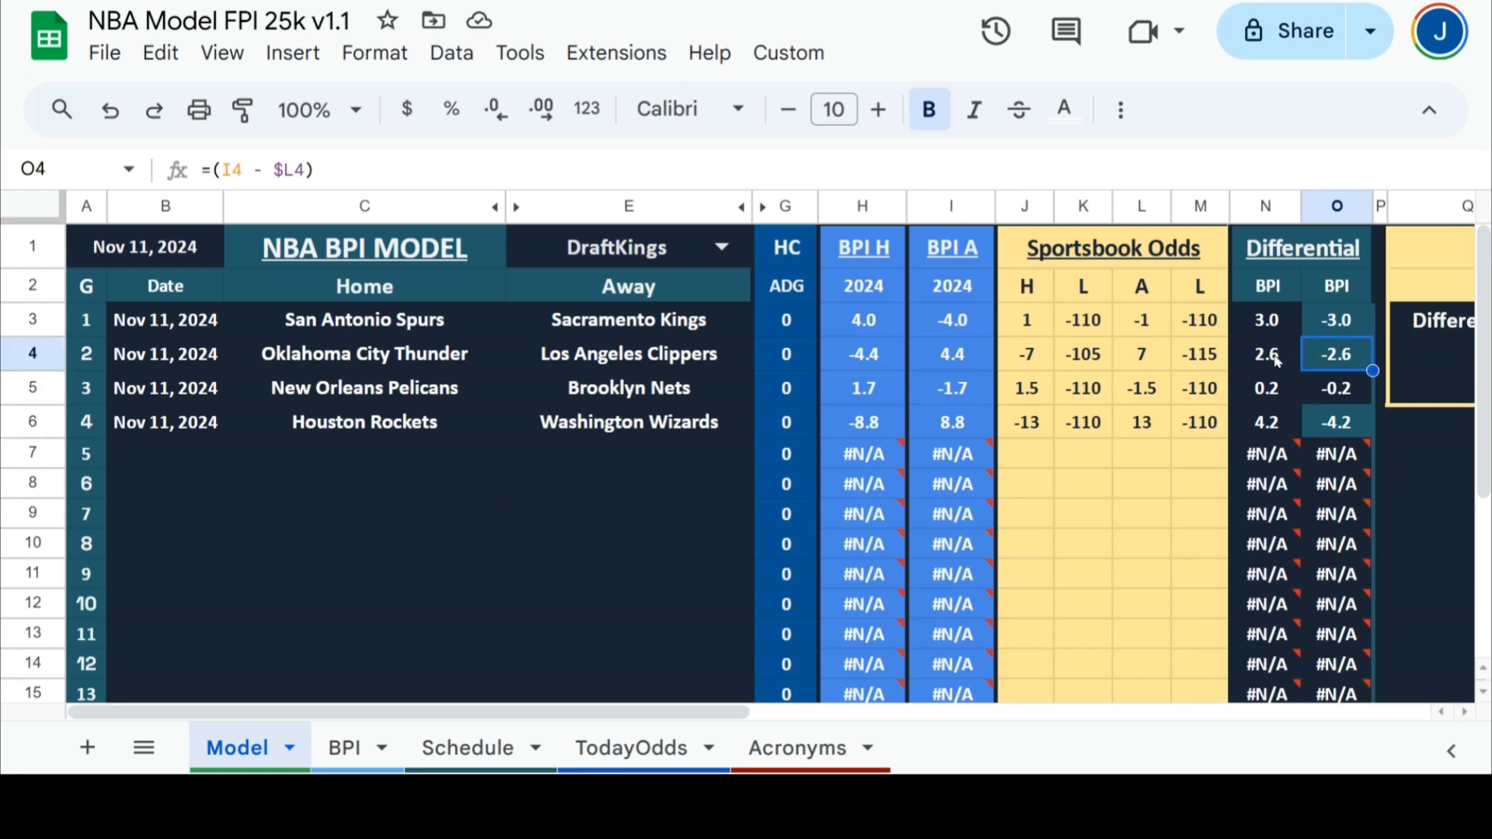
{"action": "left_click", "coordinate": [1284, 363]}
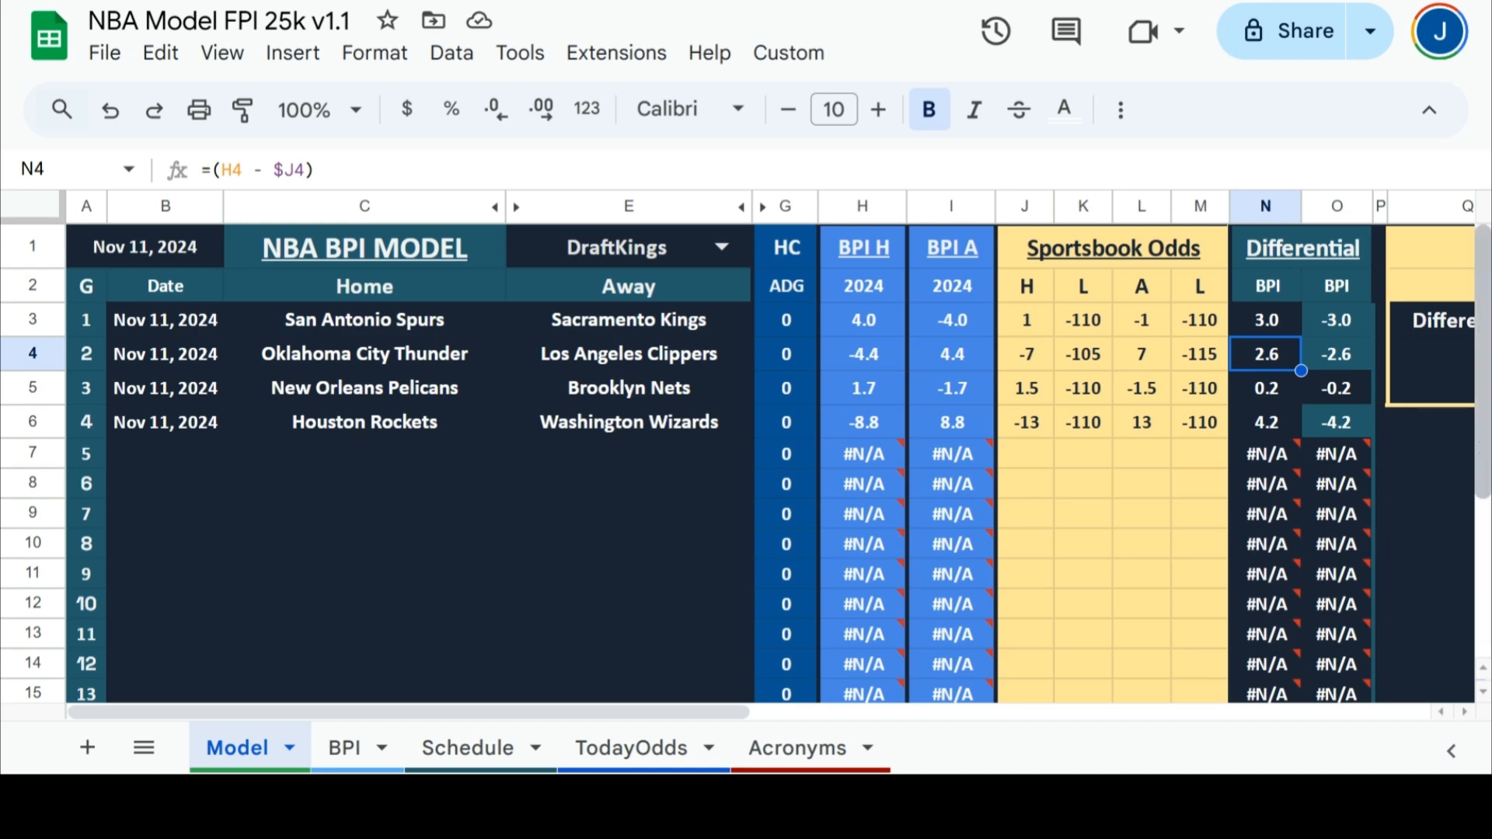
{"action": "left_click", "coordinate": [1324, 359]}
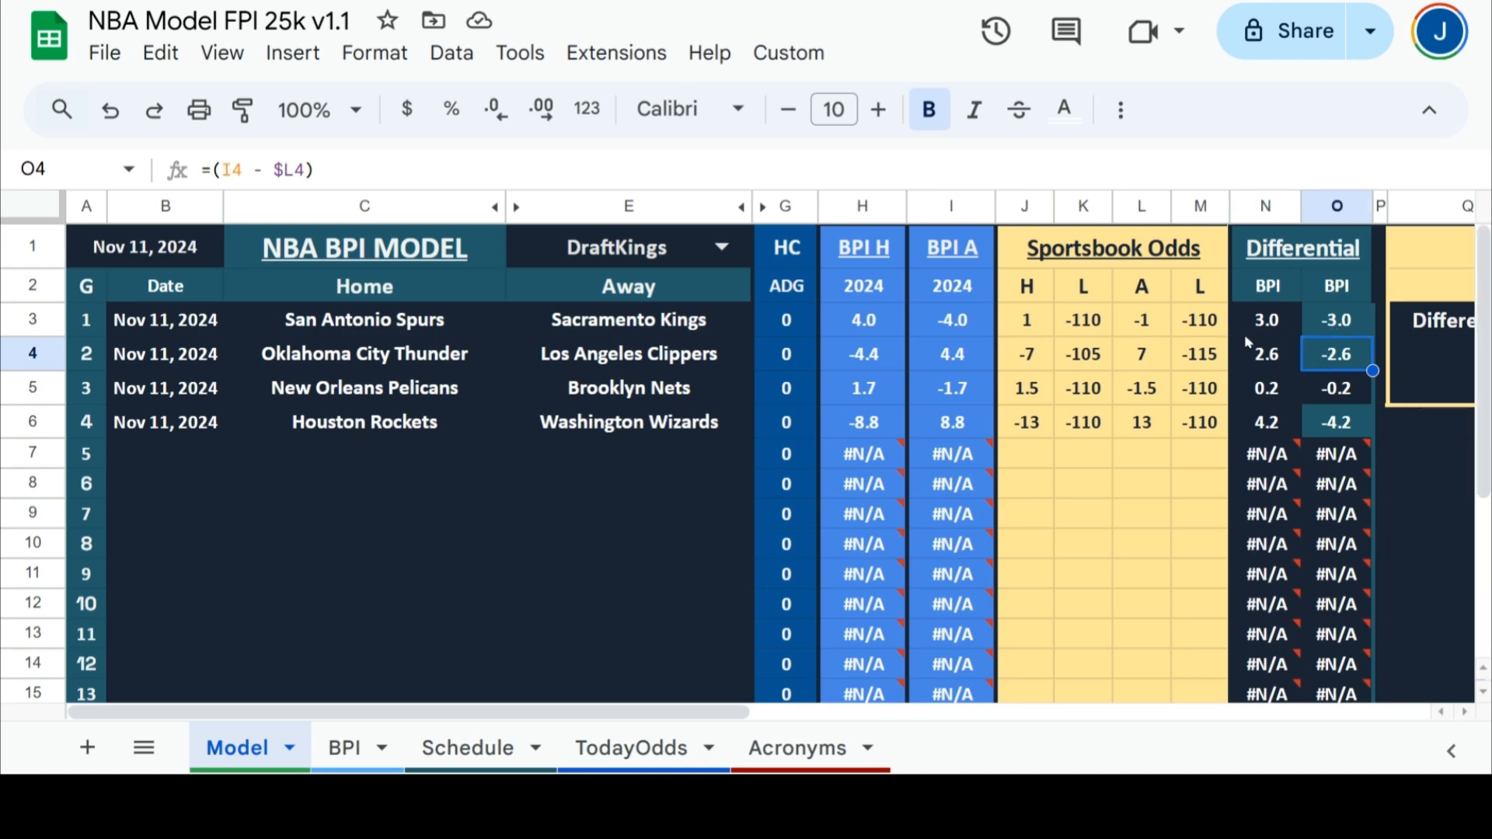
{"action": "left_click", "coordinate": [1333, 326]}
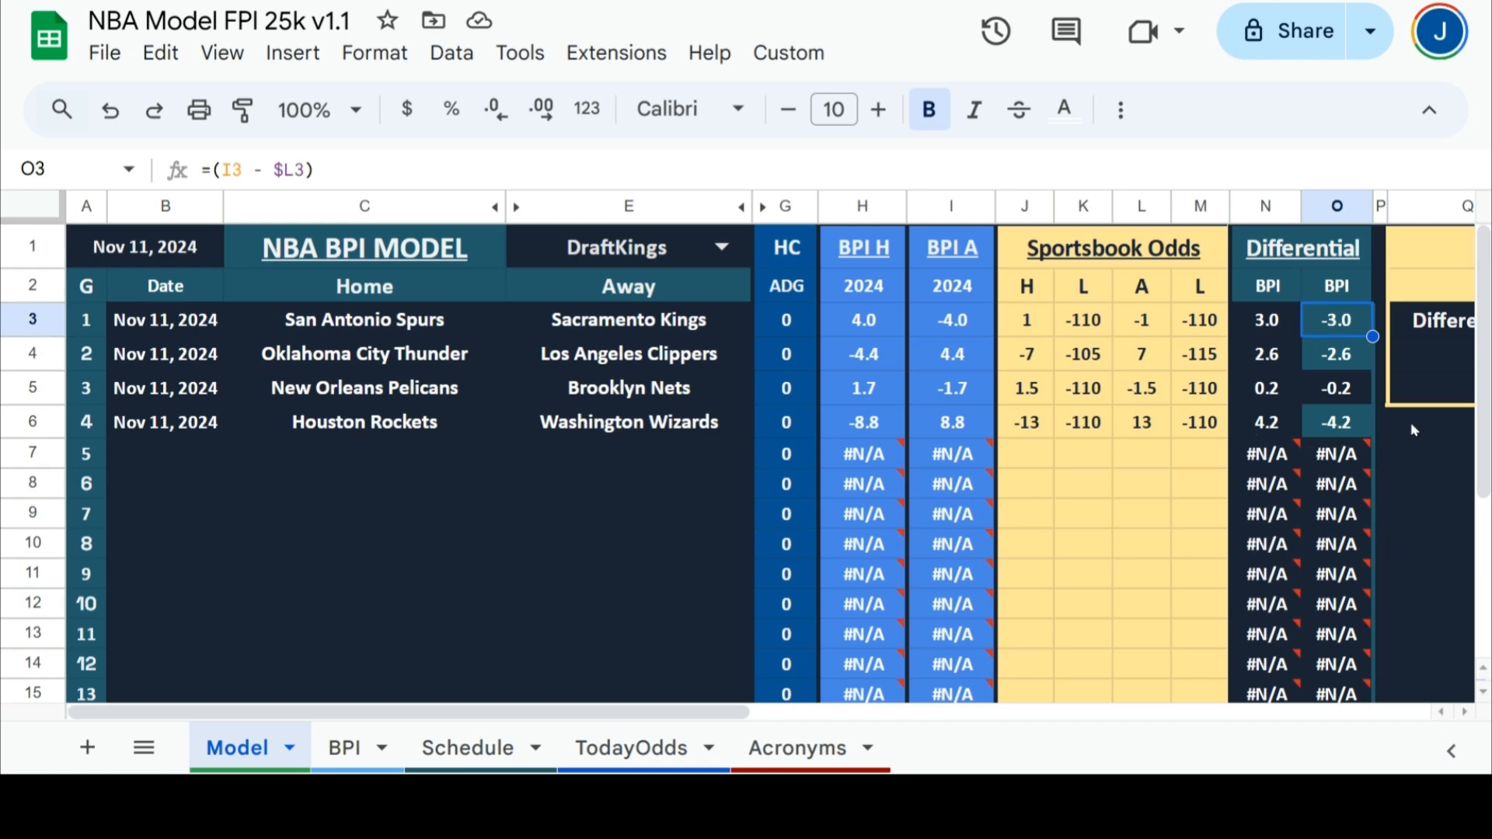
{"action": "left_click", "coordinate": [1336, 426]}
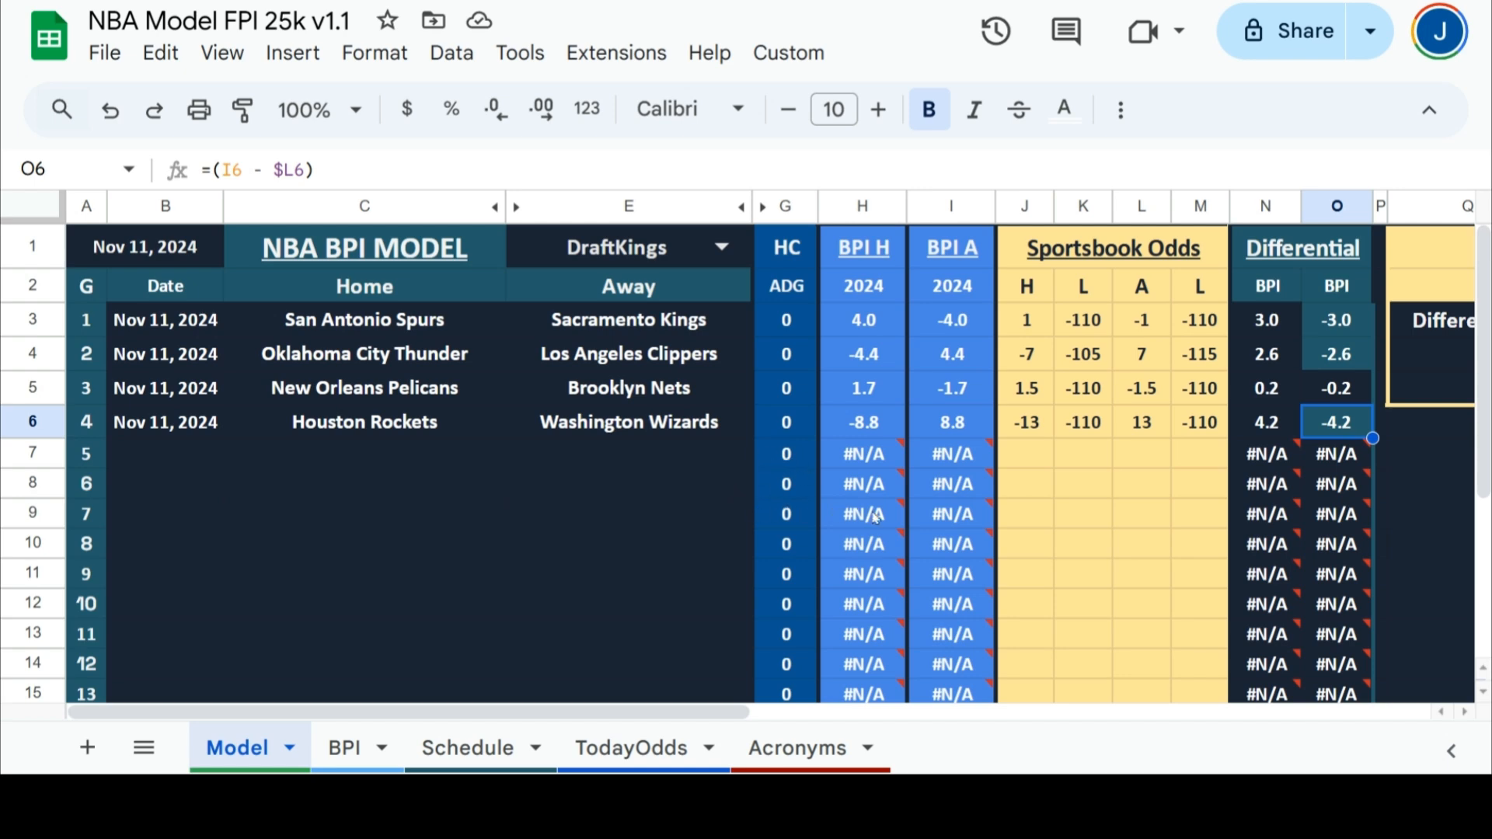
{"action": "mouse_move", "coordinate": [940, 529]}
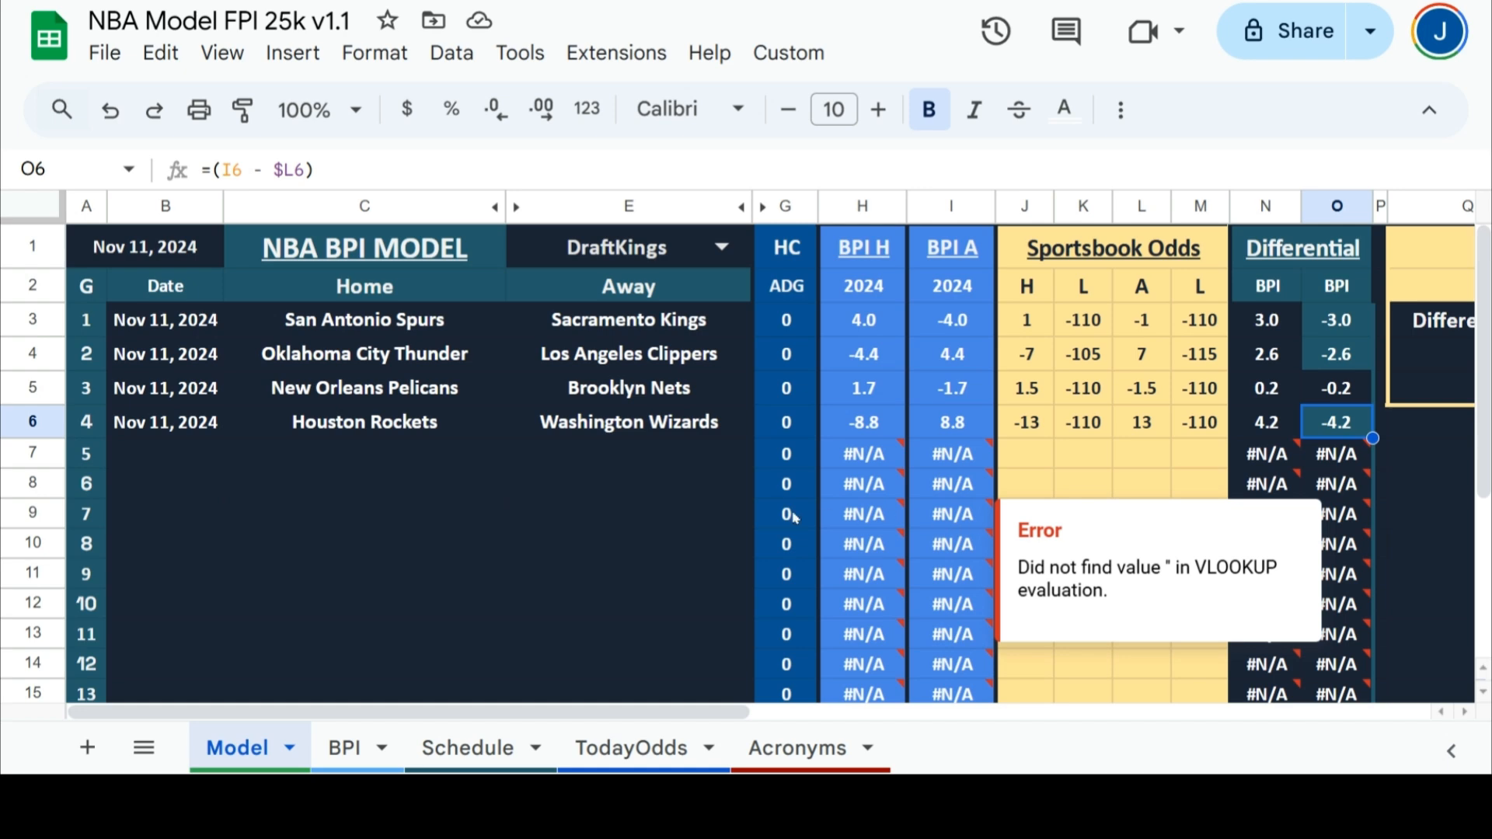